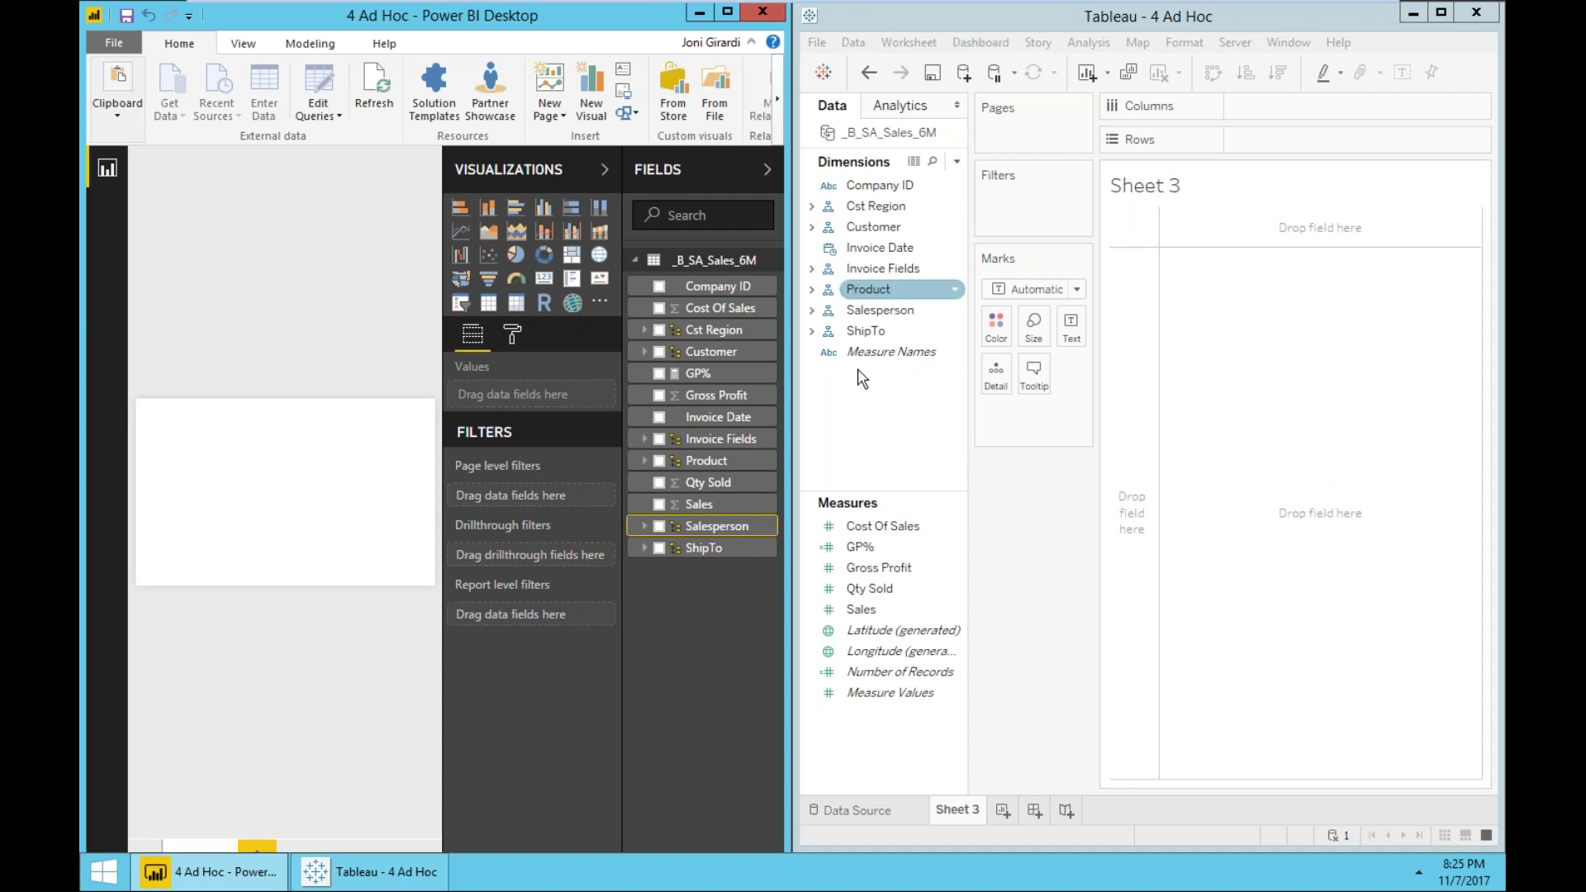
After a brief Tableau drag attempt, build a Power BI column chart of Sales by Salesperson in focus mode.
left_click(929, 612)
left_click_drag(929, 615, 1377, 594)
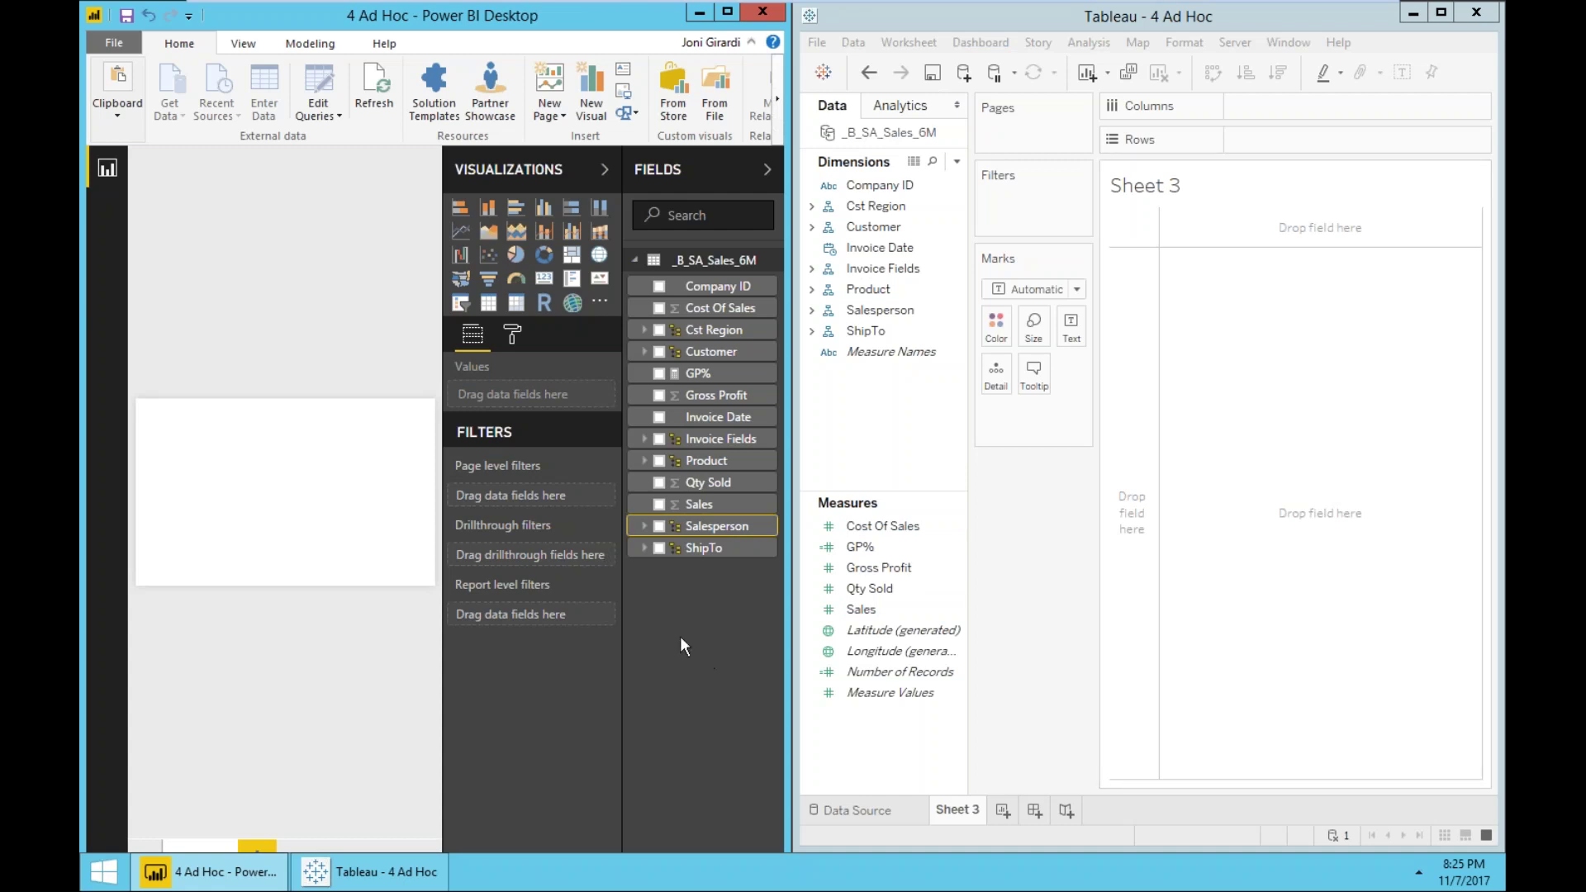
left_click(659, 506)
left_click(644, 527)
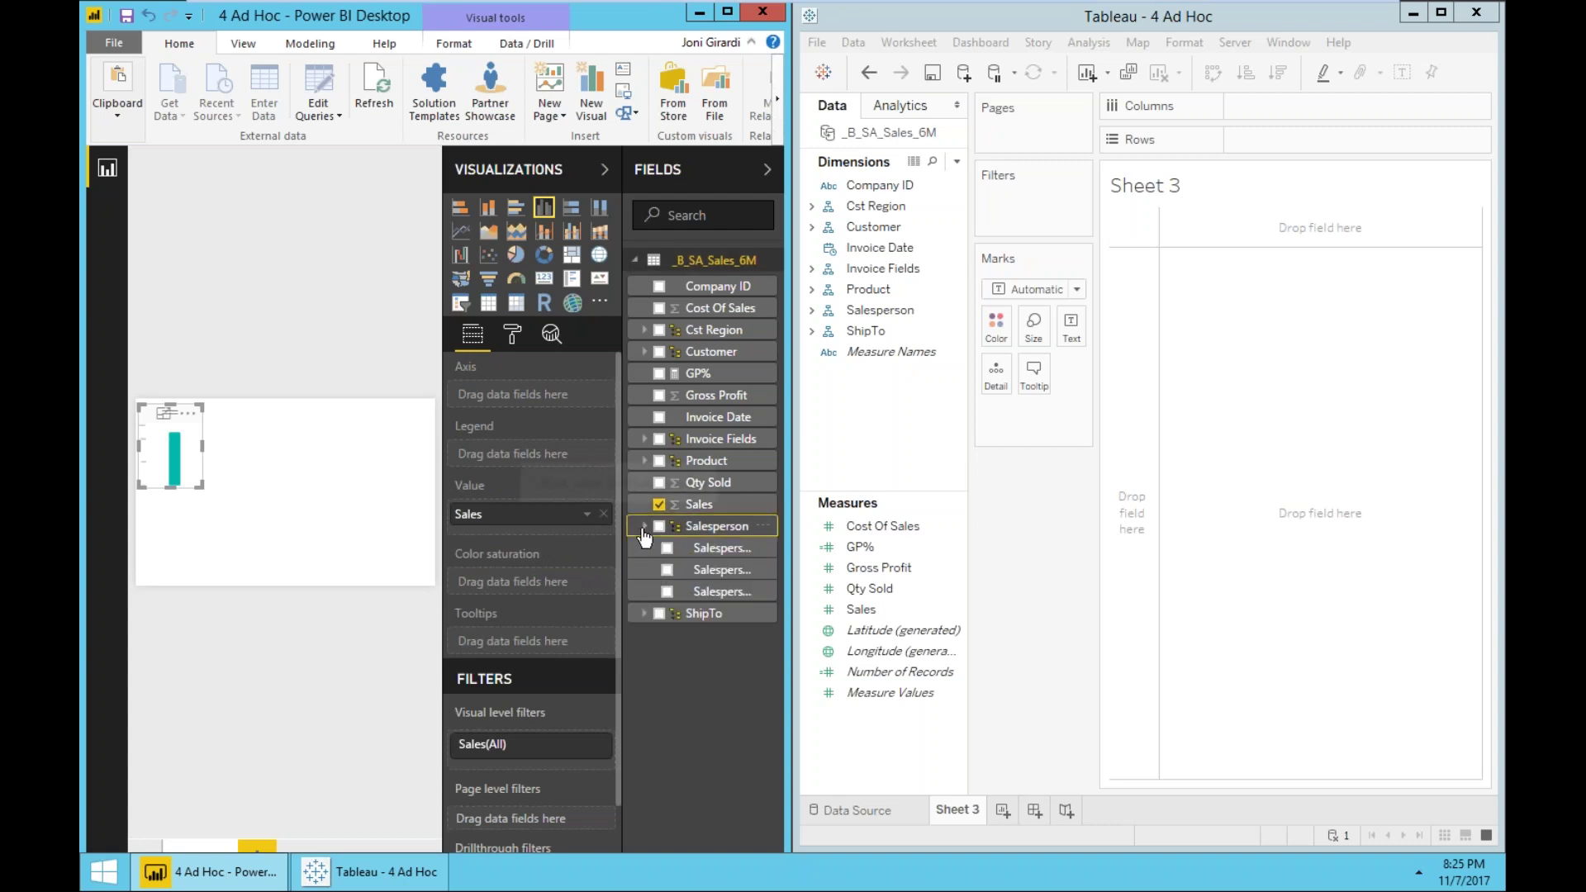
left_click(667, 548)
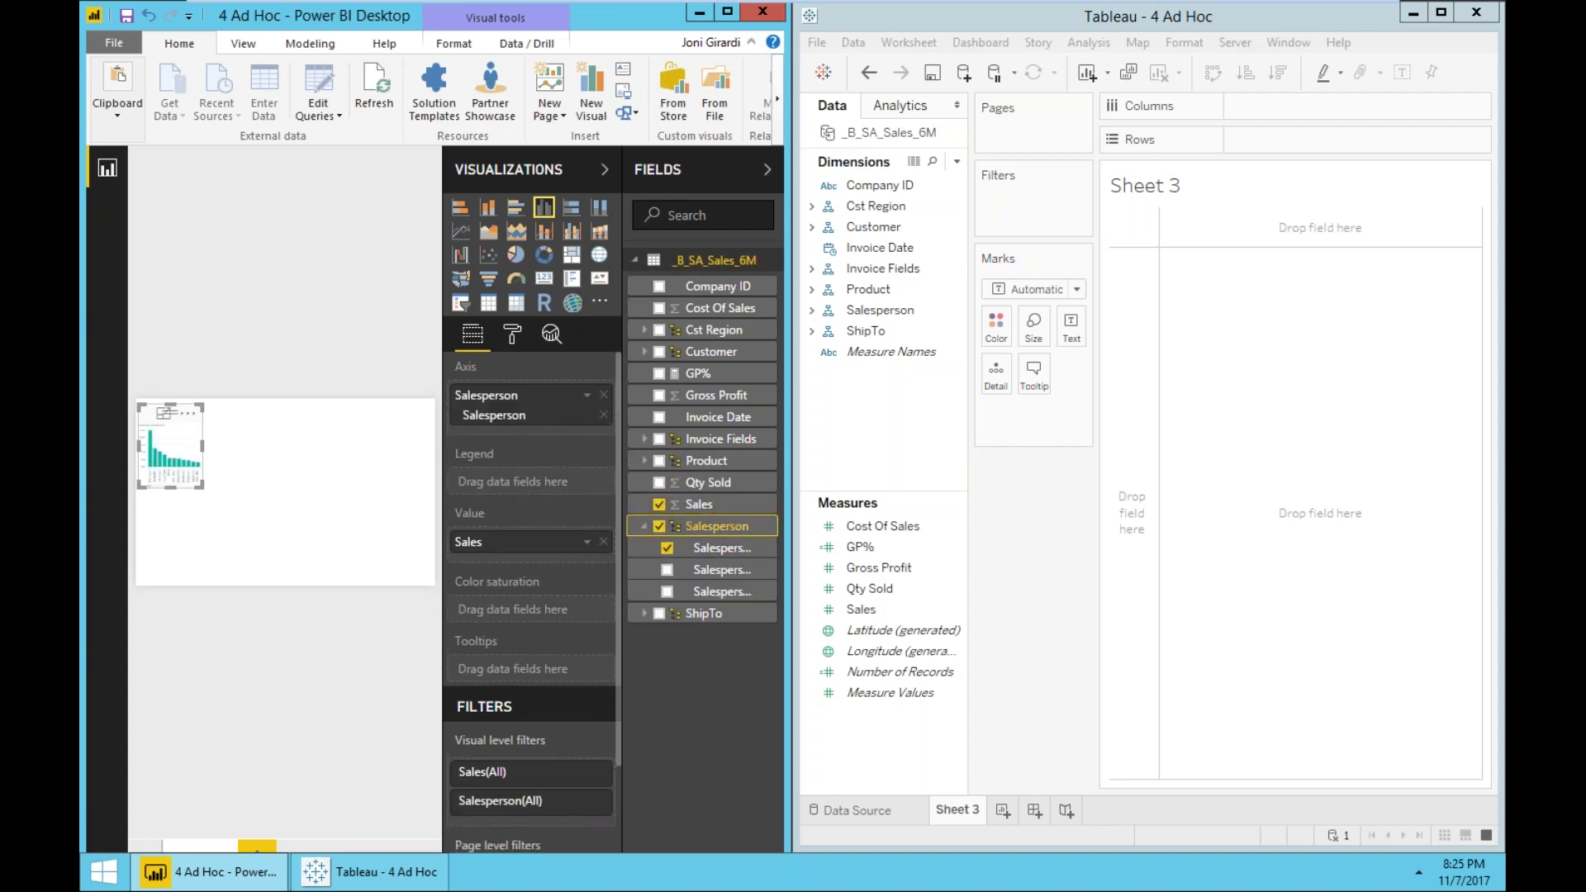
left_click(167, 415)
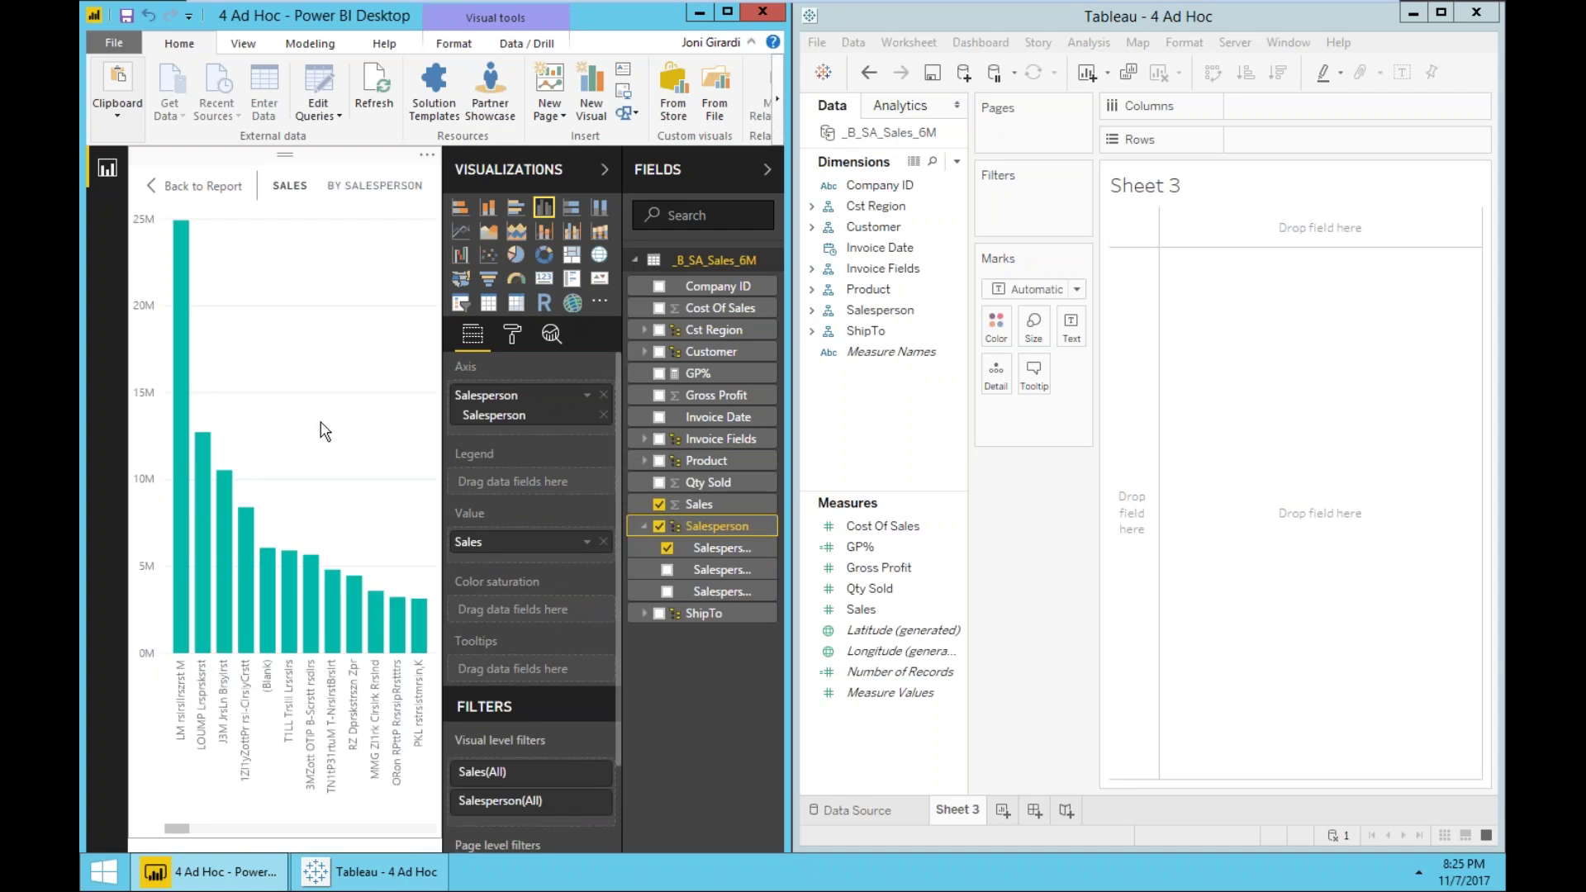
Chart SUM(Sales) on Tableau's Sheet 3 split by Salesperson into 131 bars.
left_click(1039, 575)
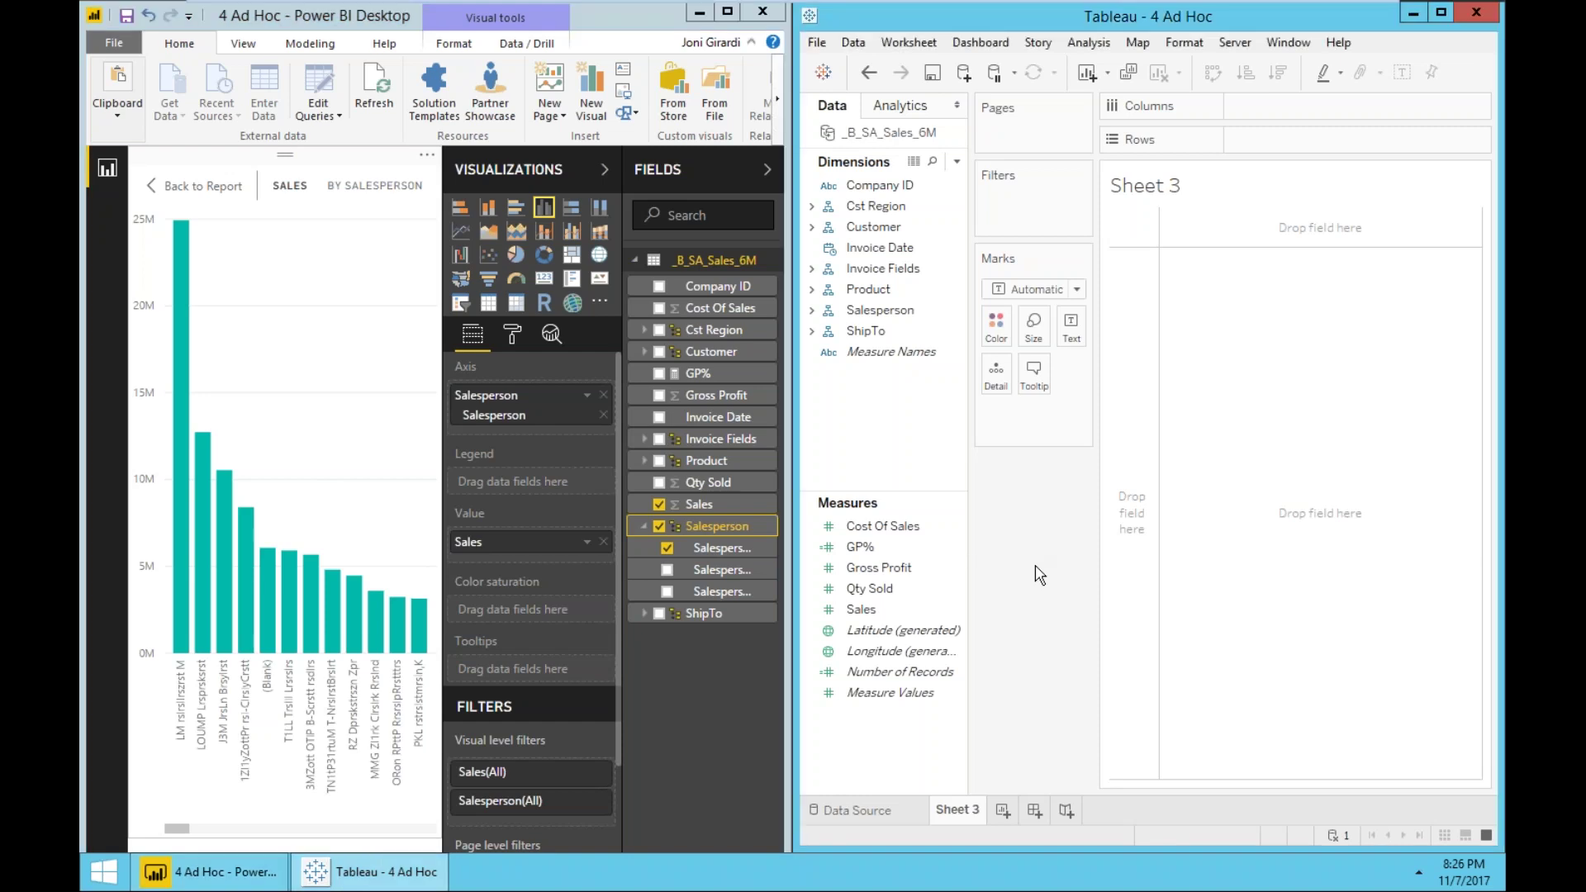
double_click(861, 609)
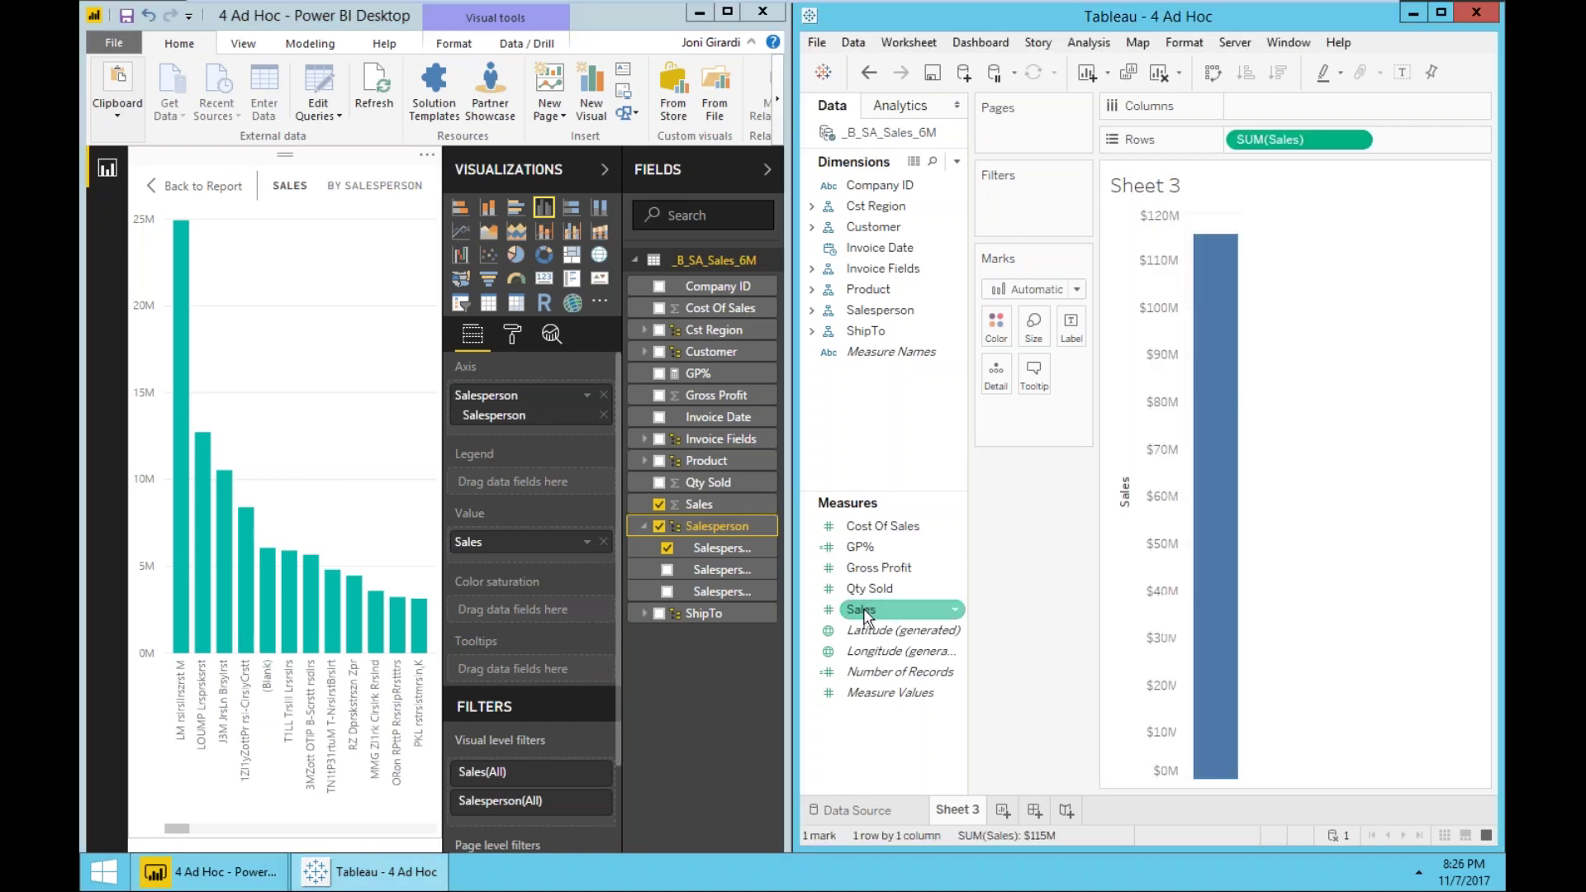
left_click(812, 310)
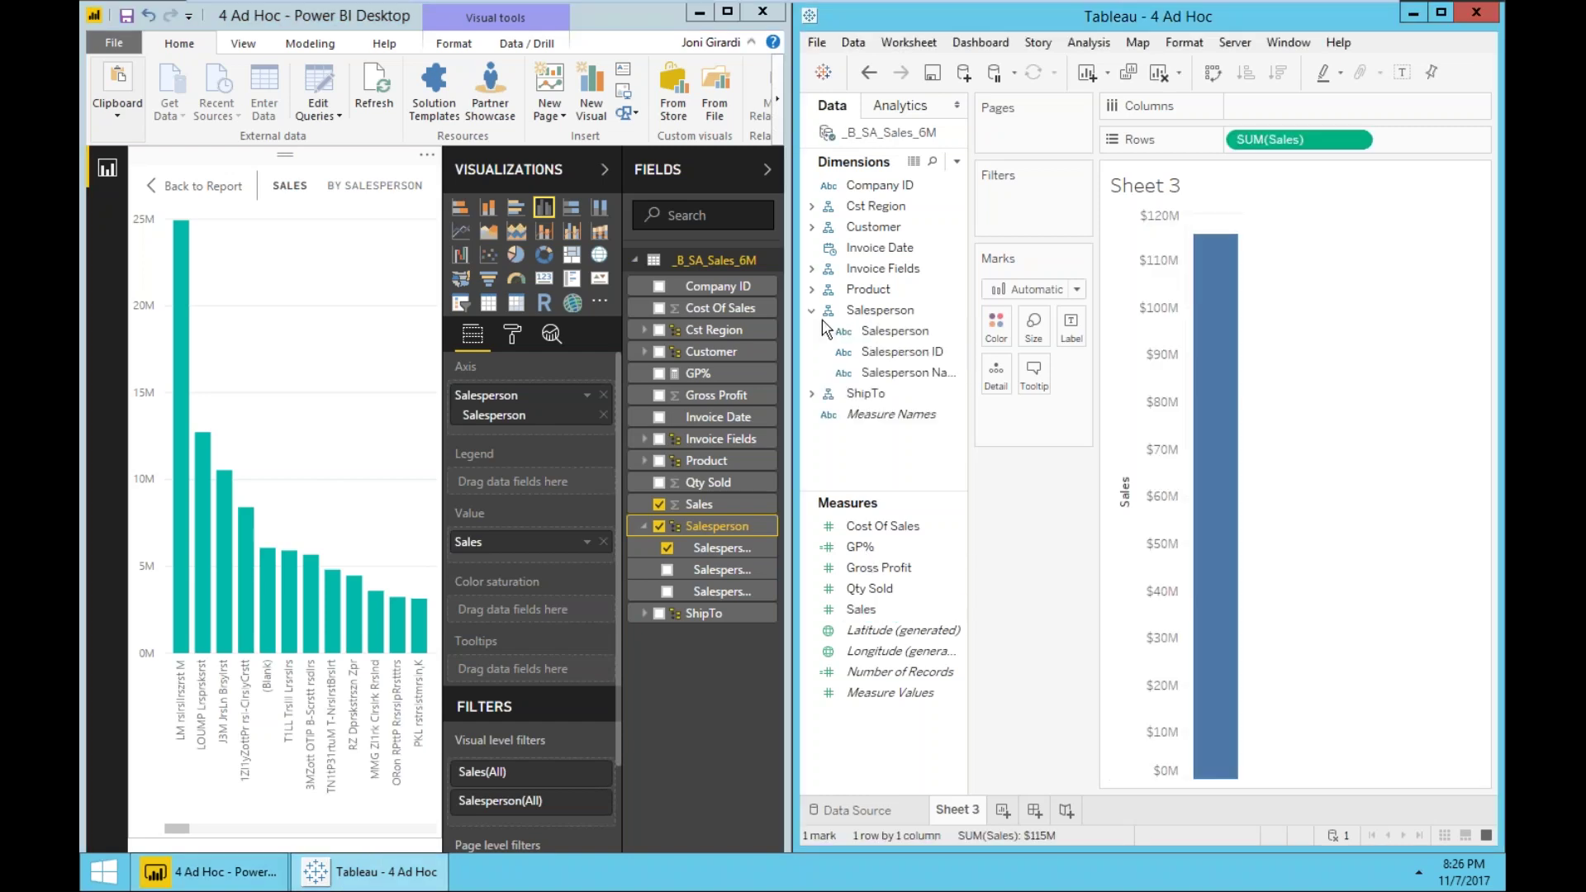
left_click(892, 331)
double_click(890, 329)
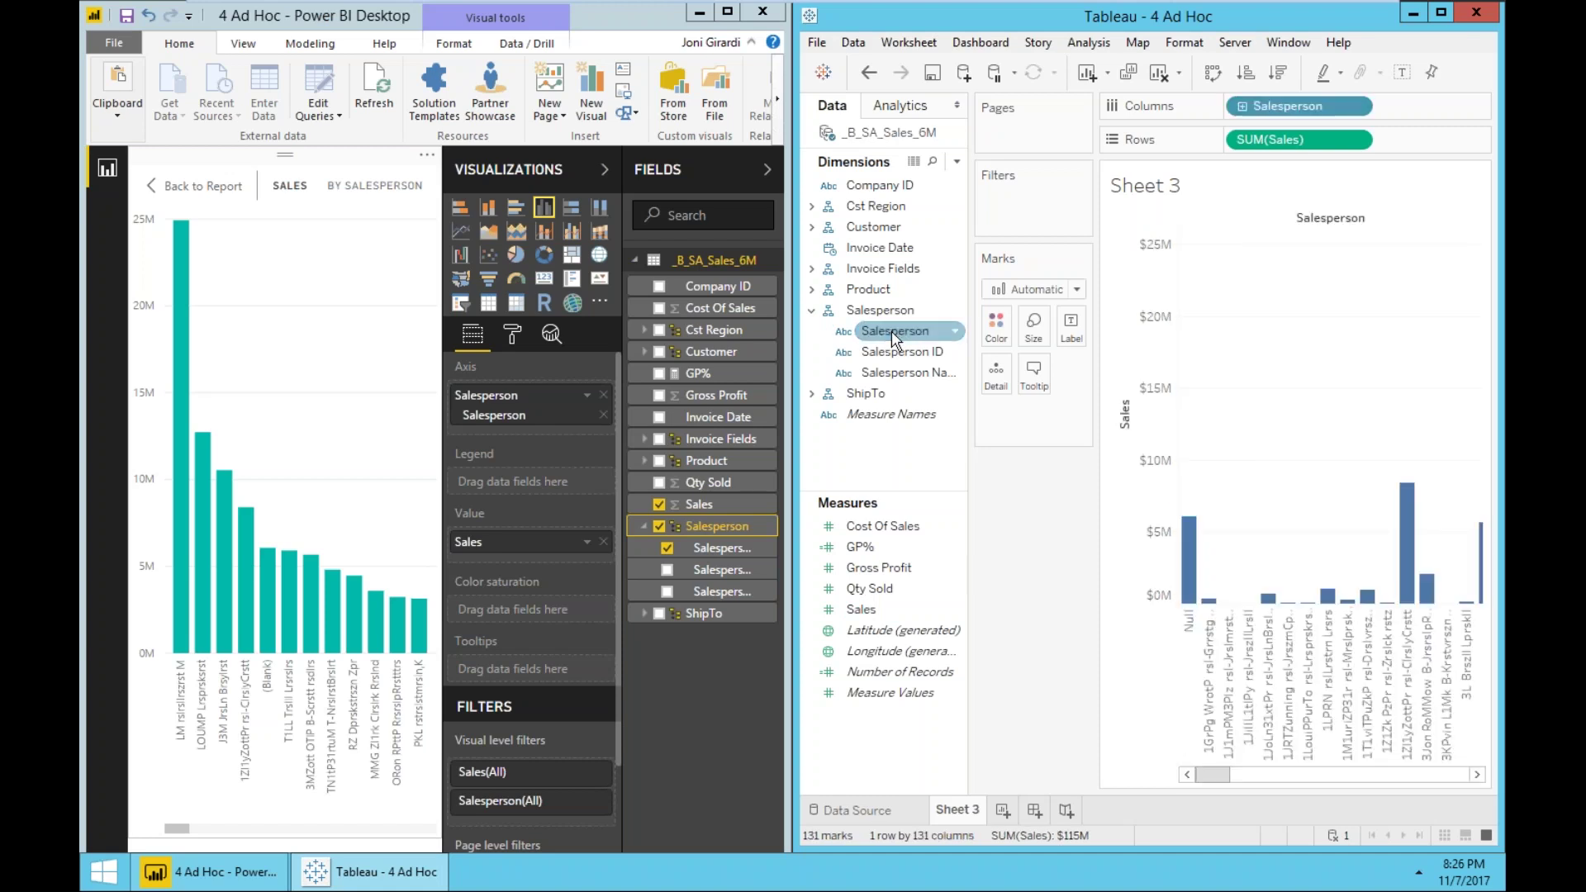
left_click_drag(890, 331, 1230, 566)
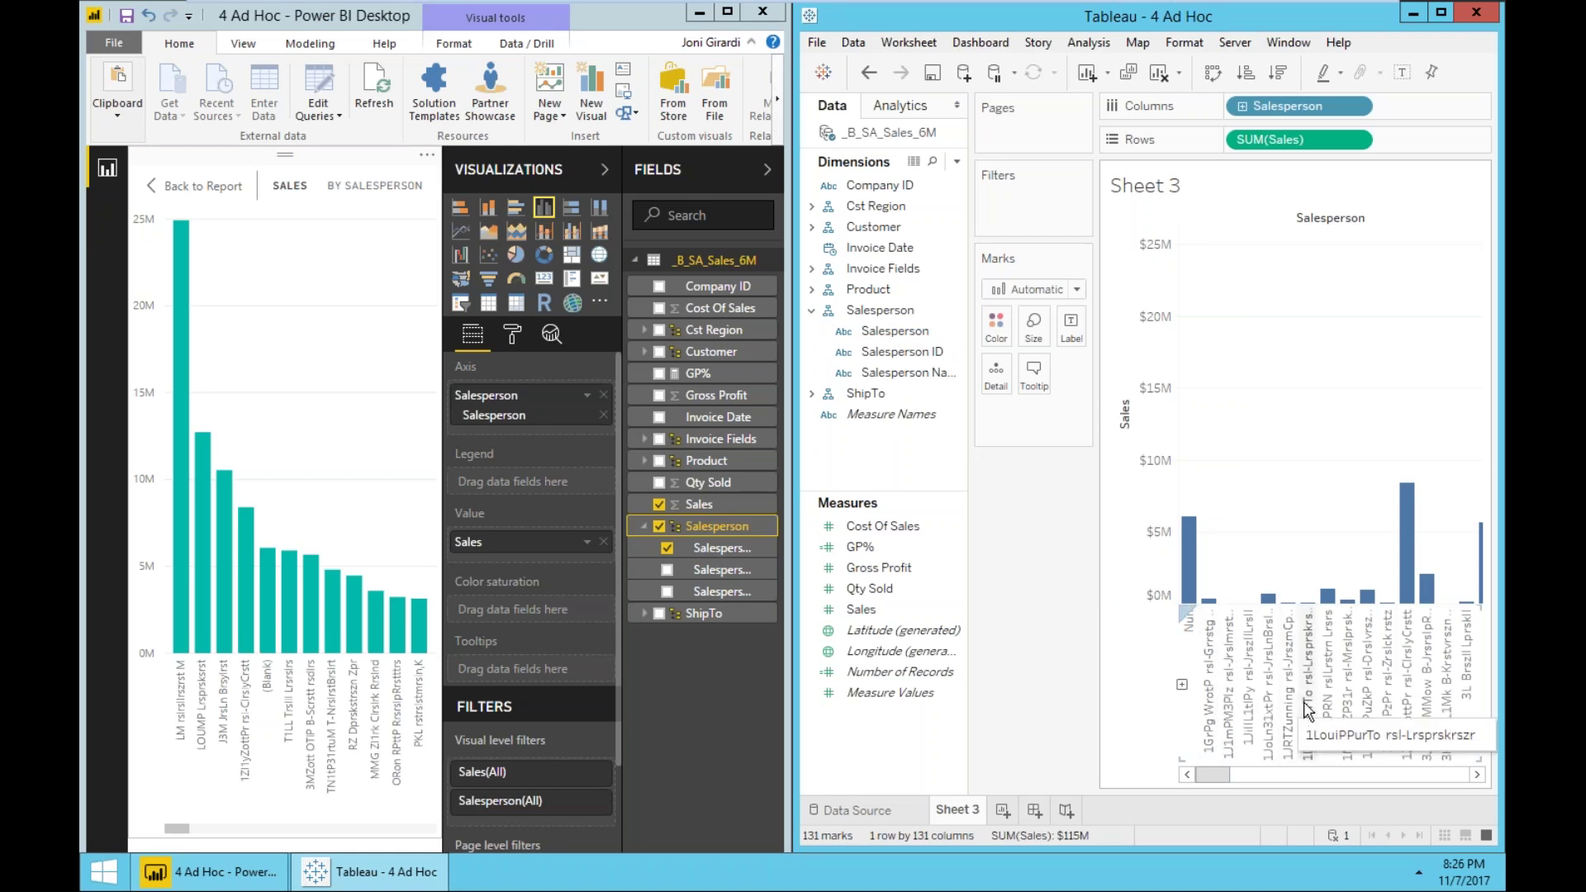
mouse_move(1220, 775)
left_mouse_down()
mouse_move(1333, 785)
mouse_move(1204, 778)
left_mouse_up()
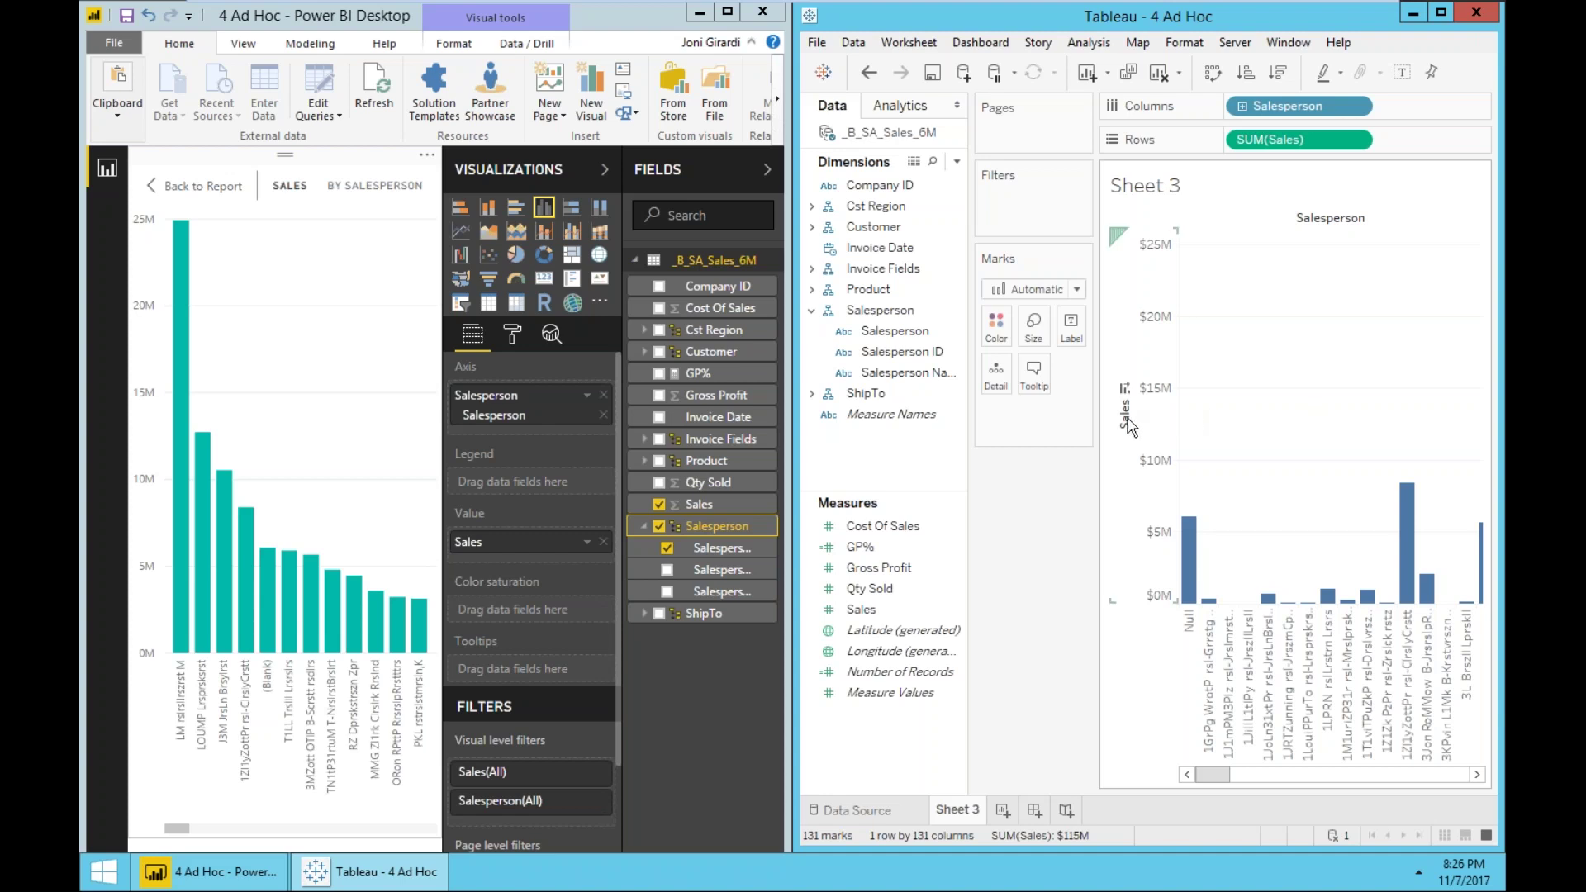
Cycle the Sales axis sort until Tableau's bars run descending from about $25M.
mouse_move(1128, 399)
left_click(1125, 389)
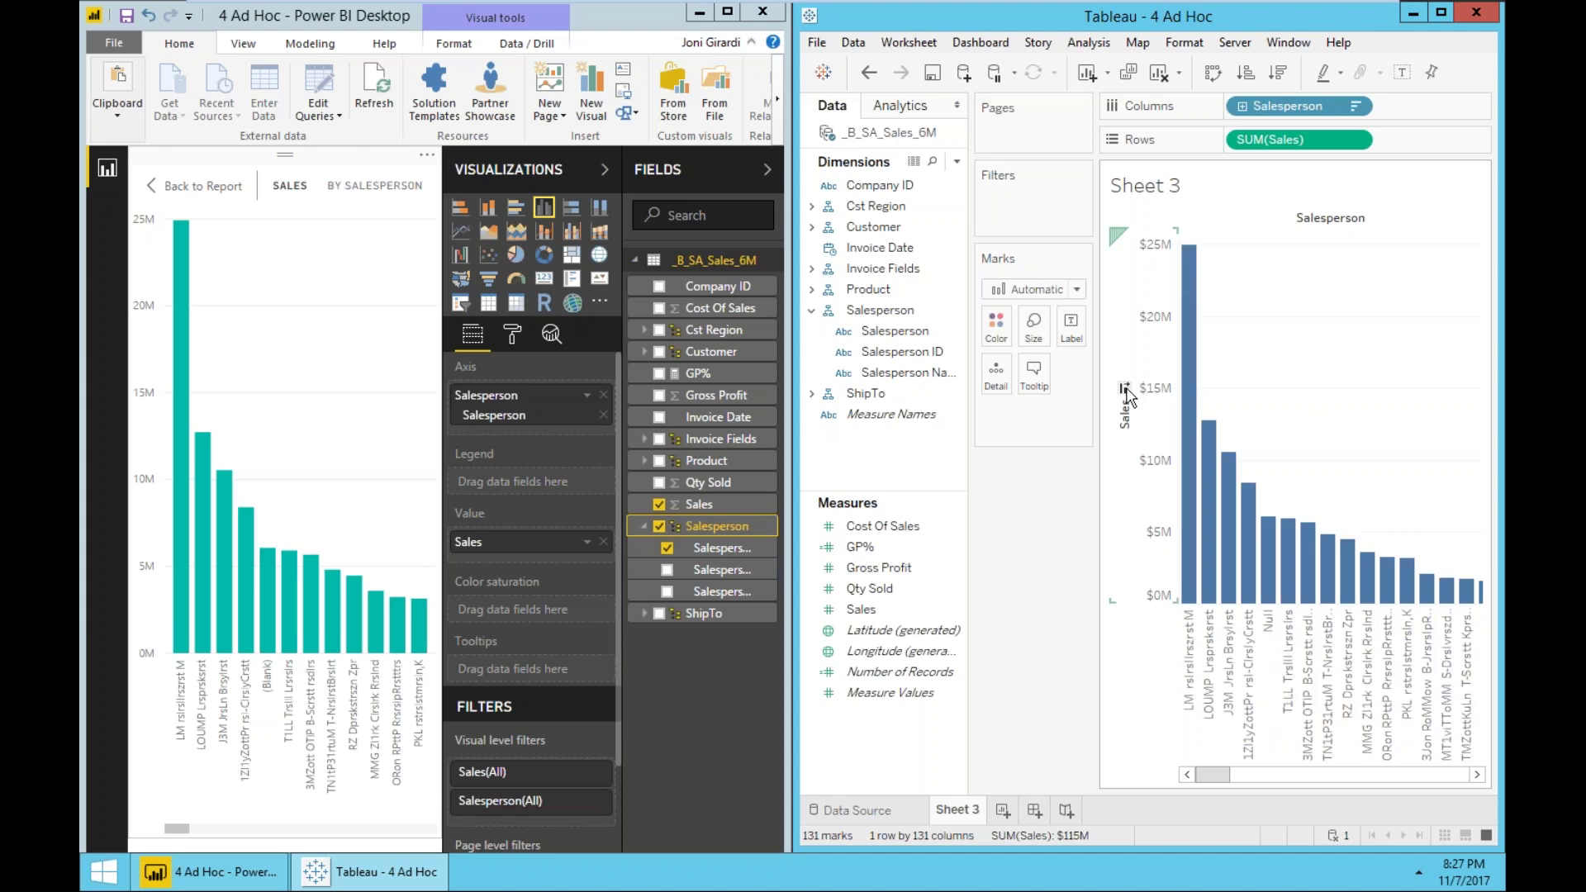
left_click(1125, 388)
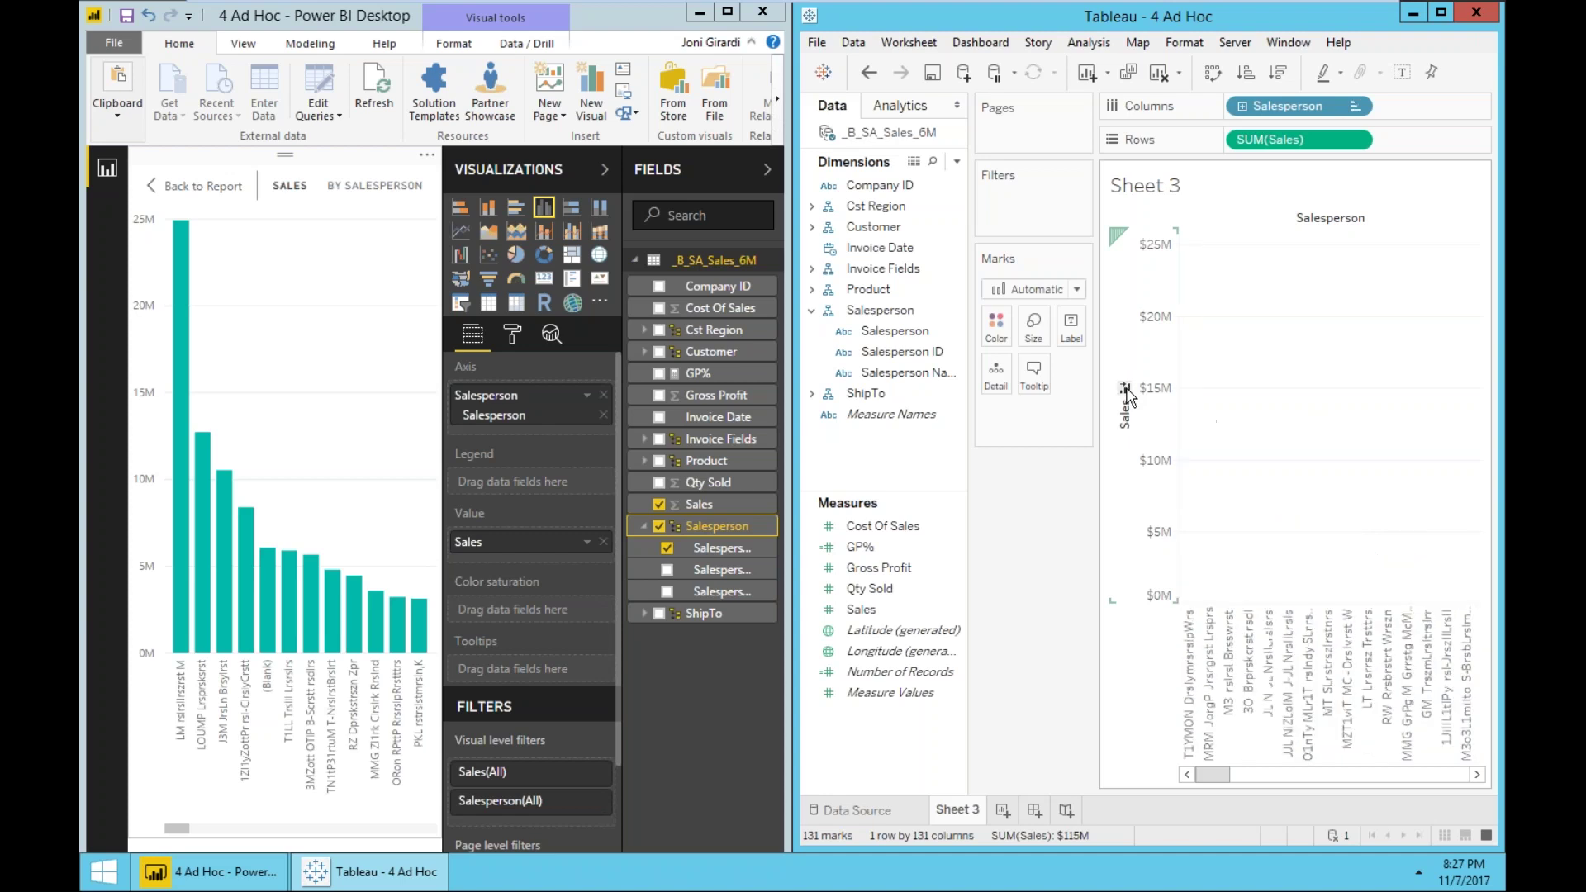
left_click(1327, 774)
left_click_drag(1327, 774, 1470, 774)
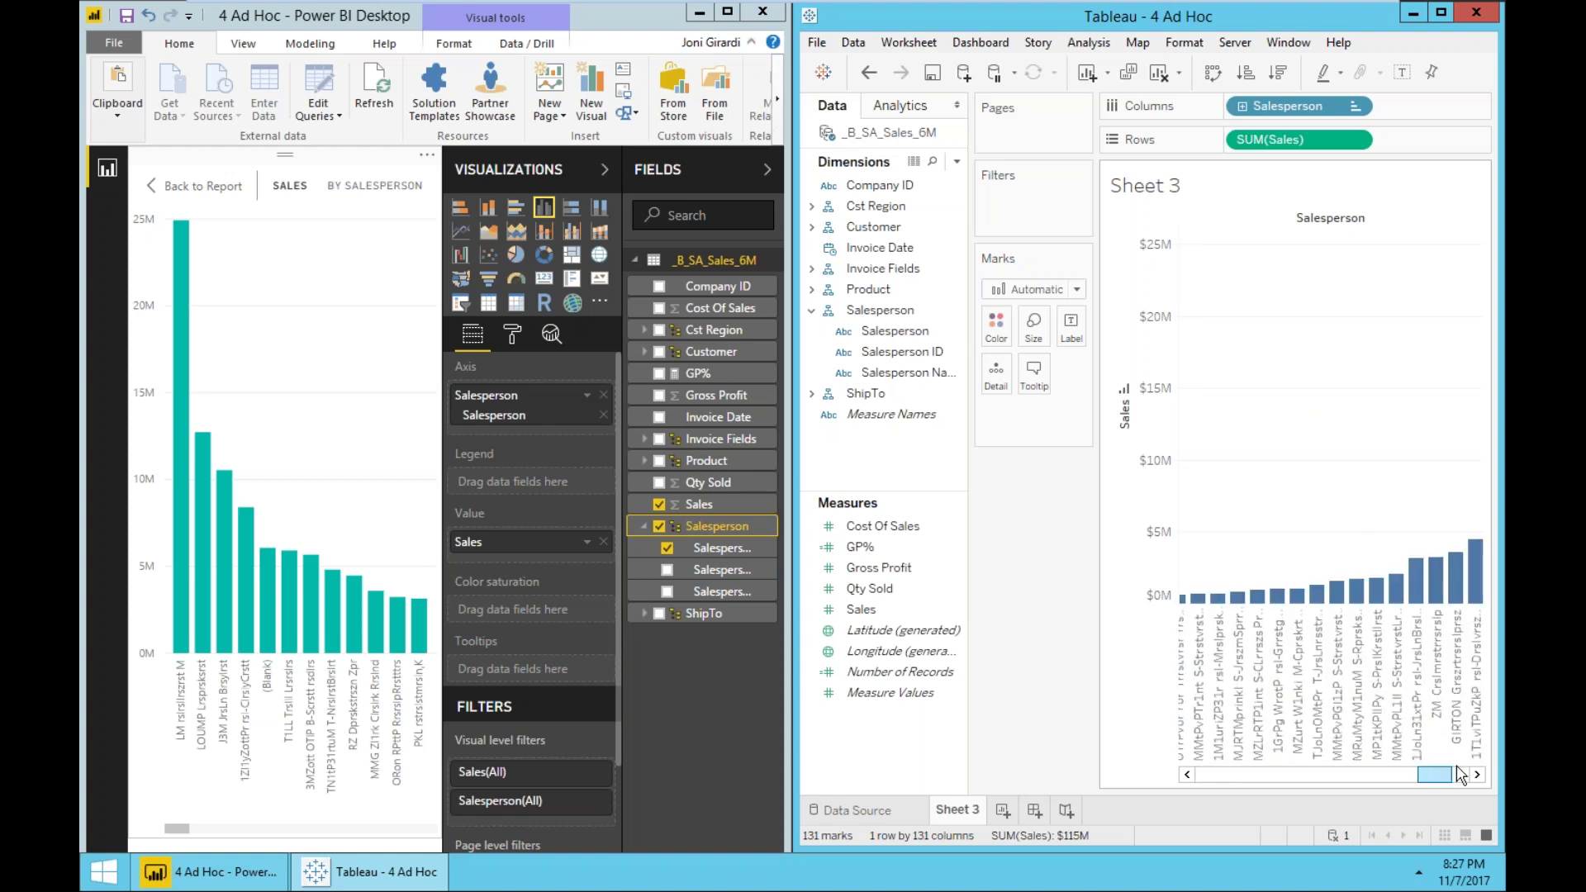
left_click(1125, 388)
left_click(1125, 388)
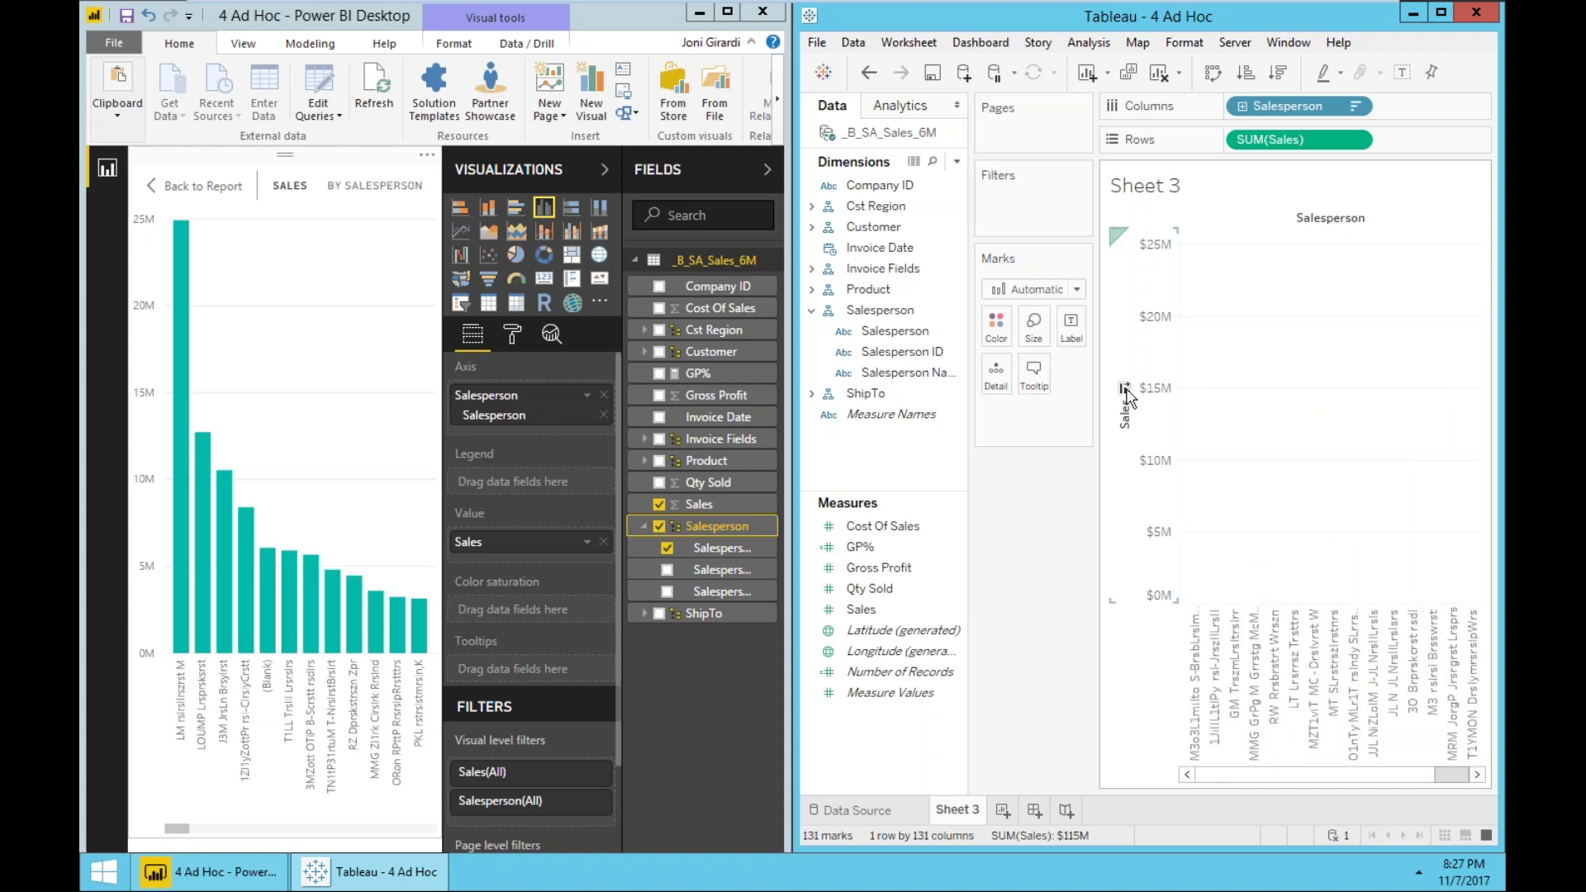
left_click(1125, 388)
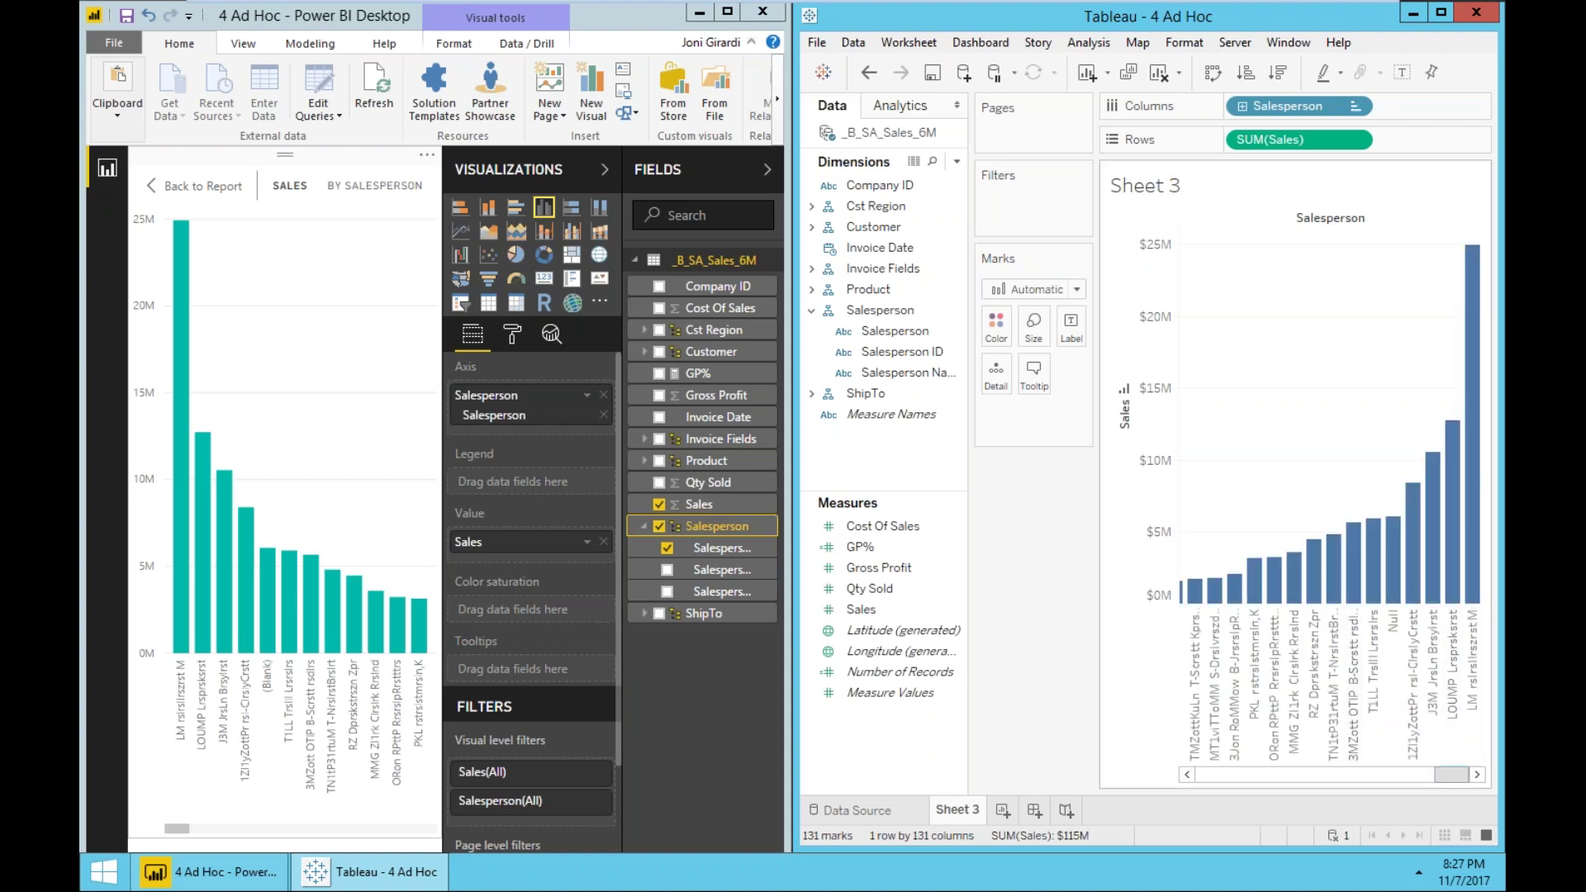
left_click(1124, 388)
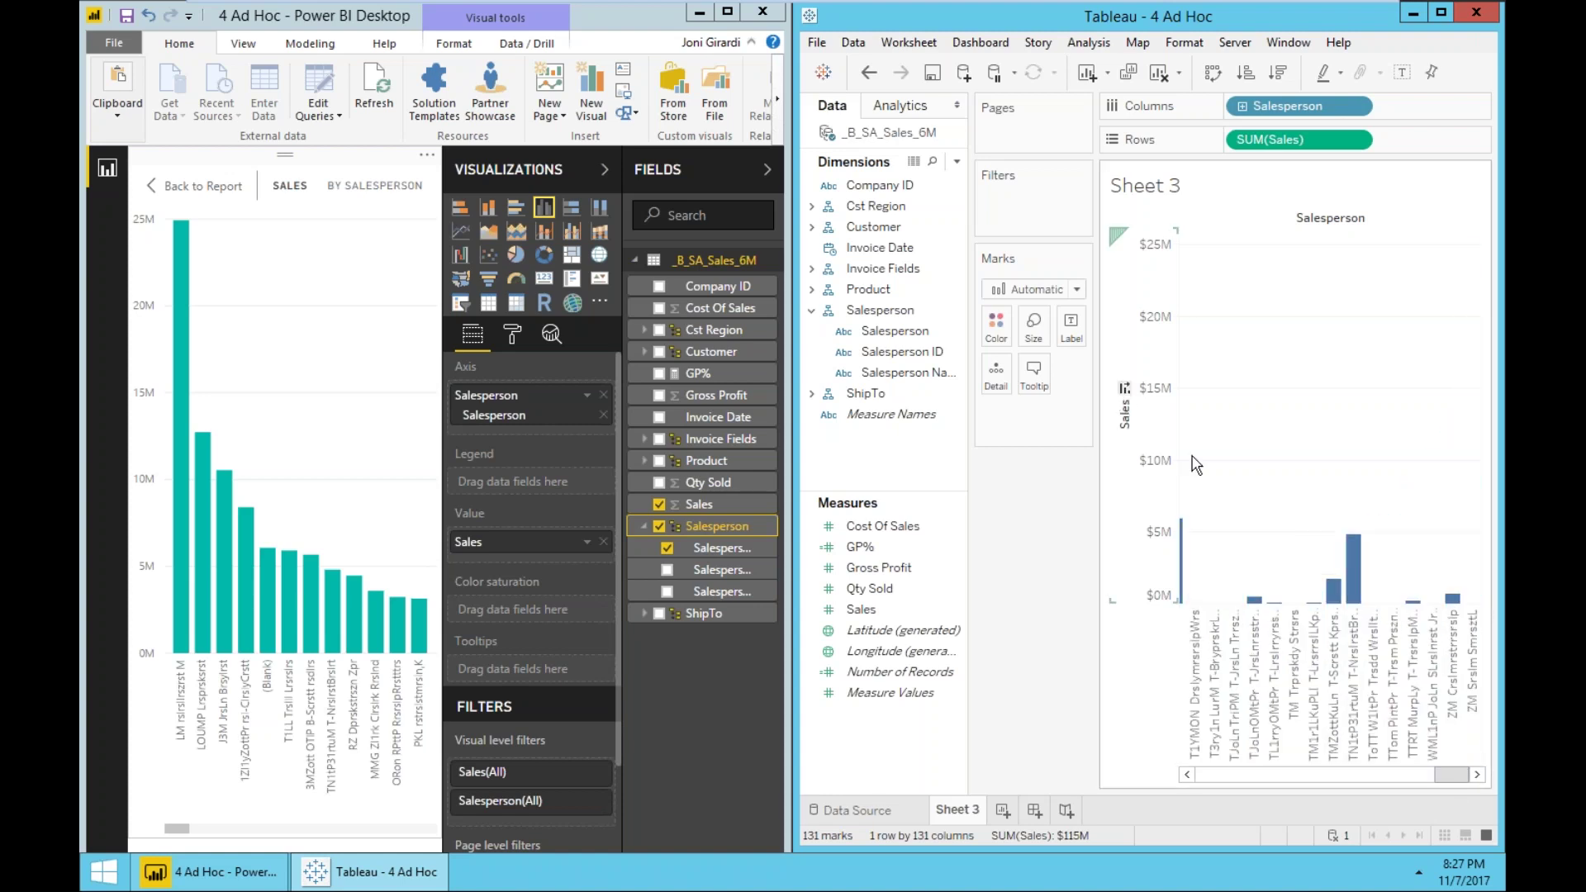
left_click_drag(1452, 774, 1212, 774)
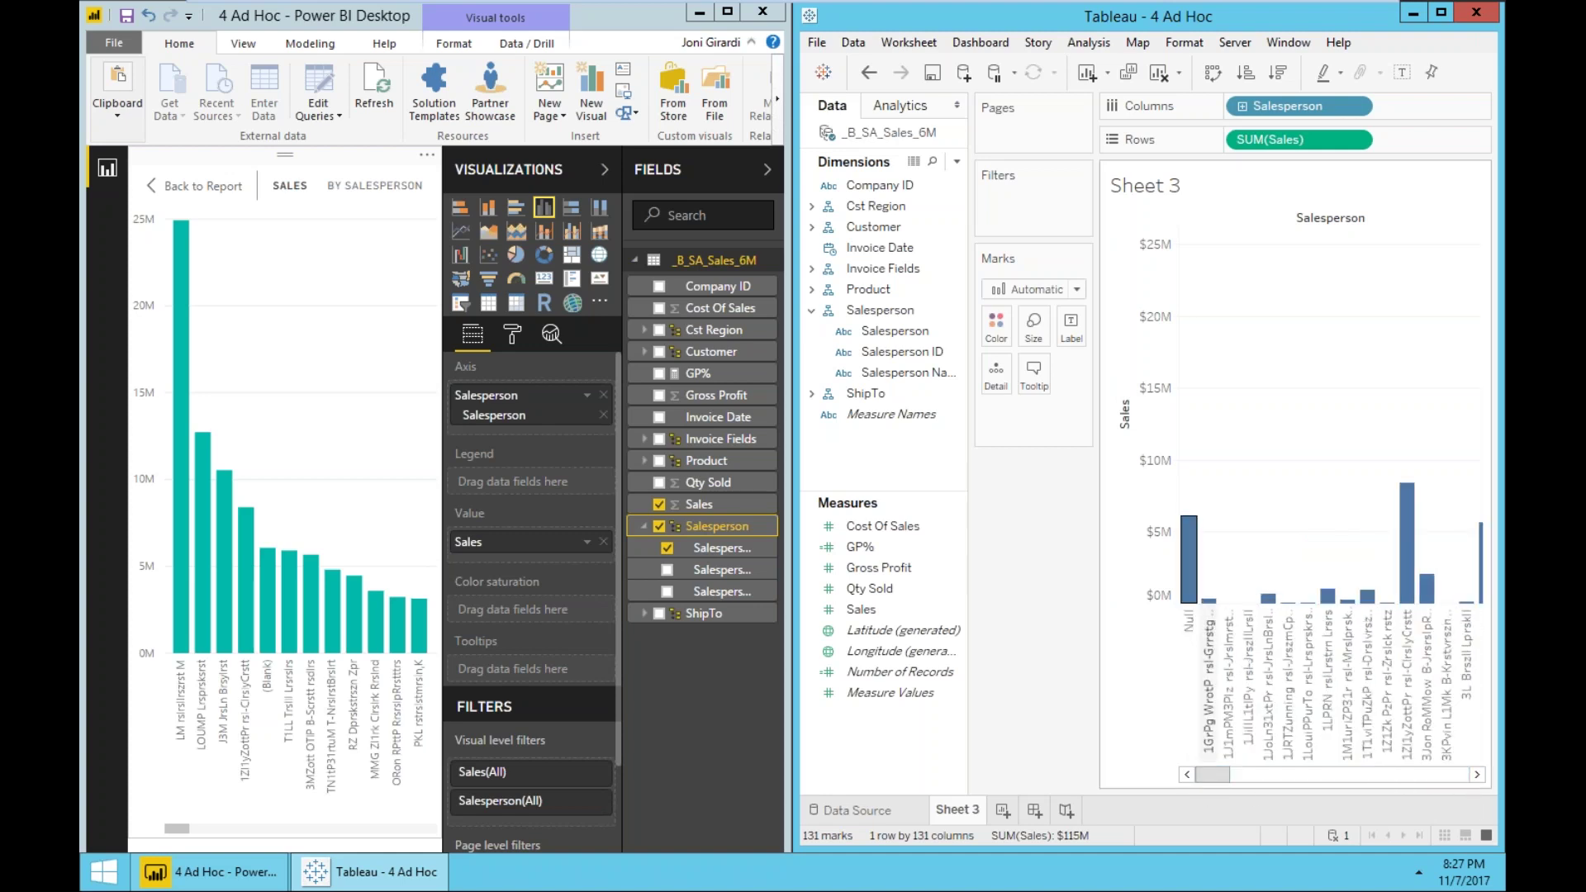
left_click(1125, 388)
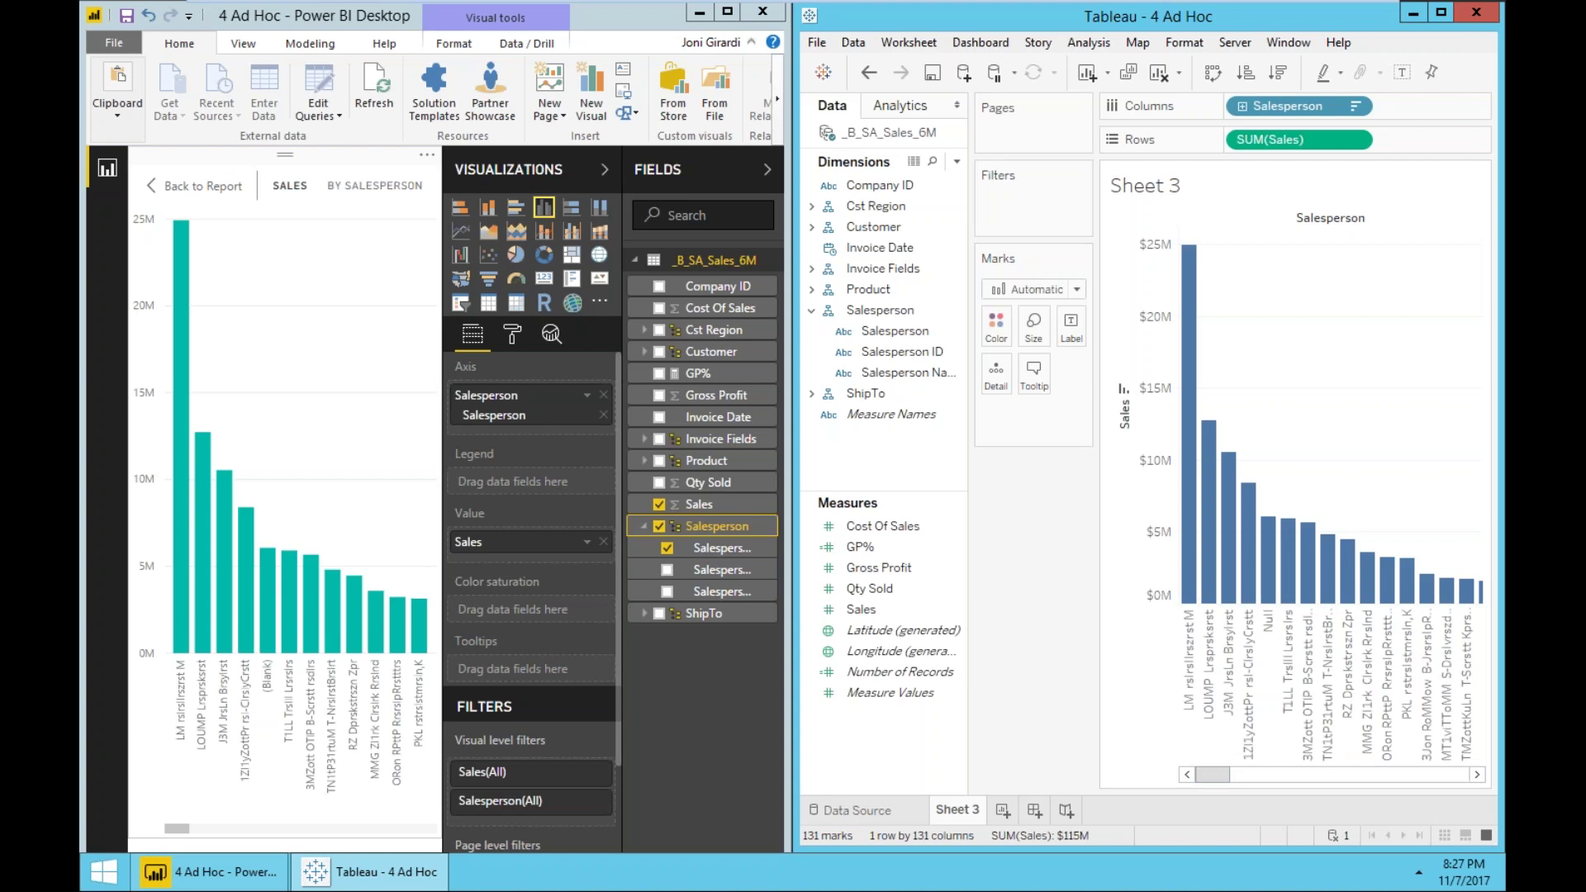
Sort the Power BI column chart by Sales so bars descend from about 25M.
left_click(322, 392)
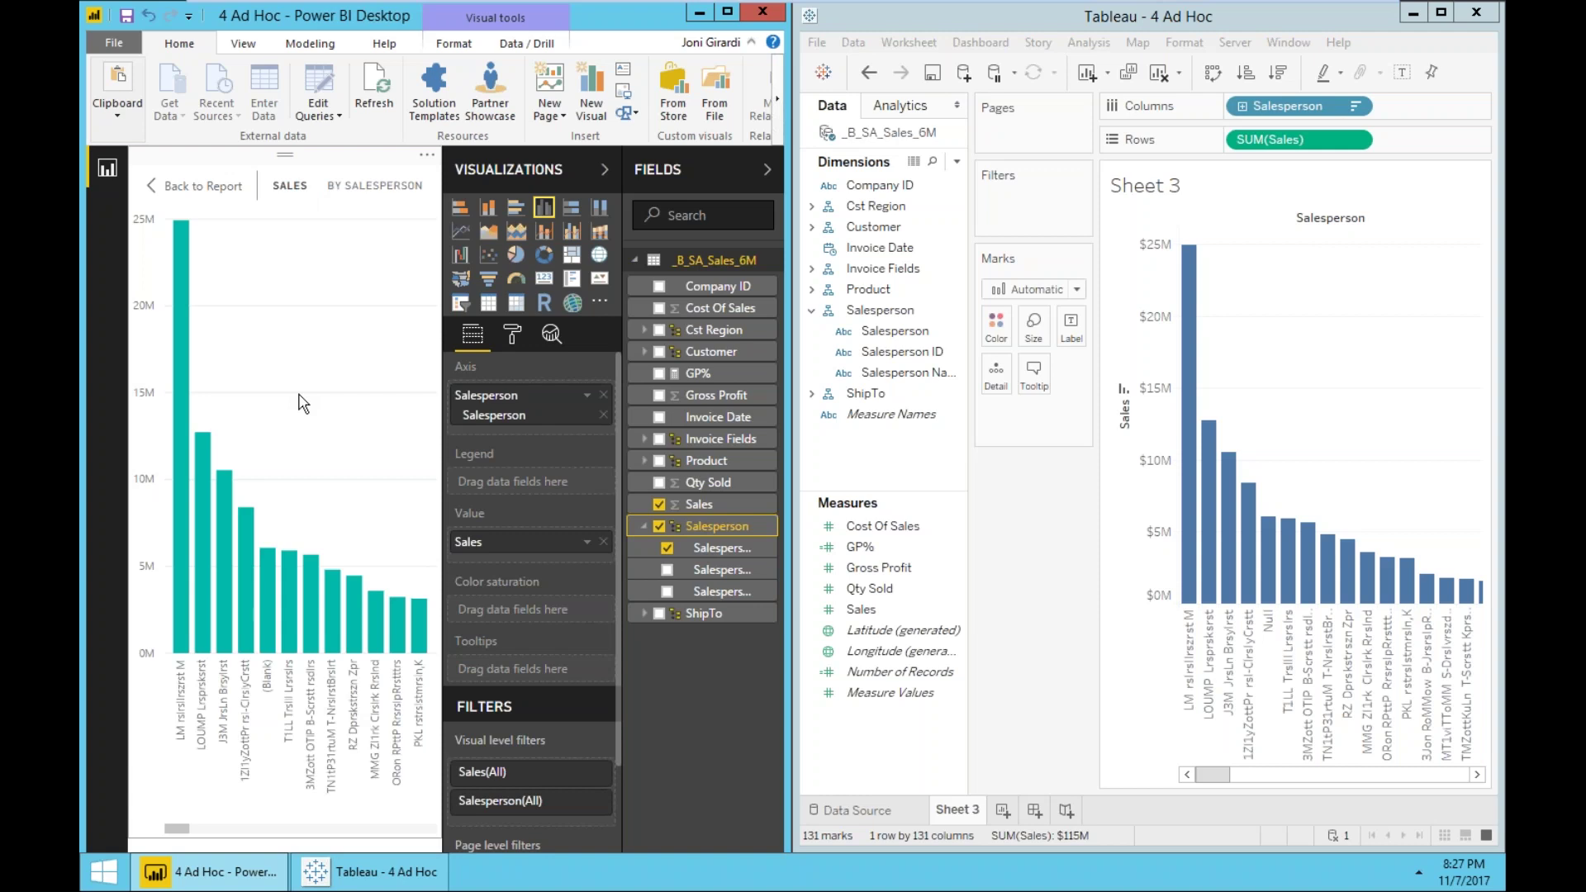
left_click(430, 159)
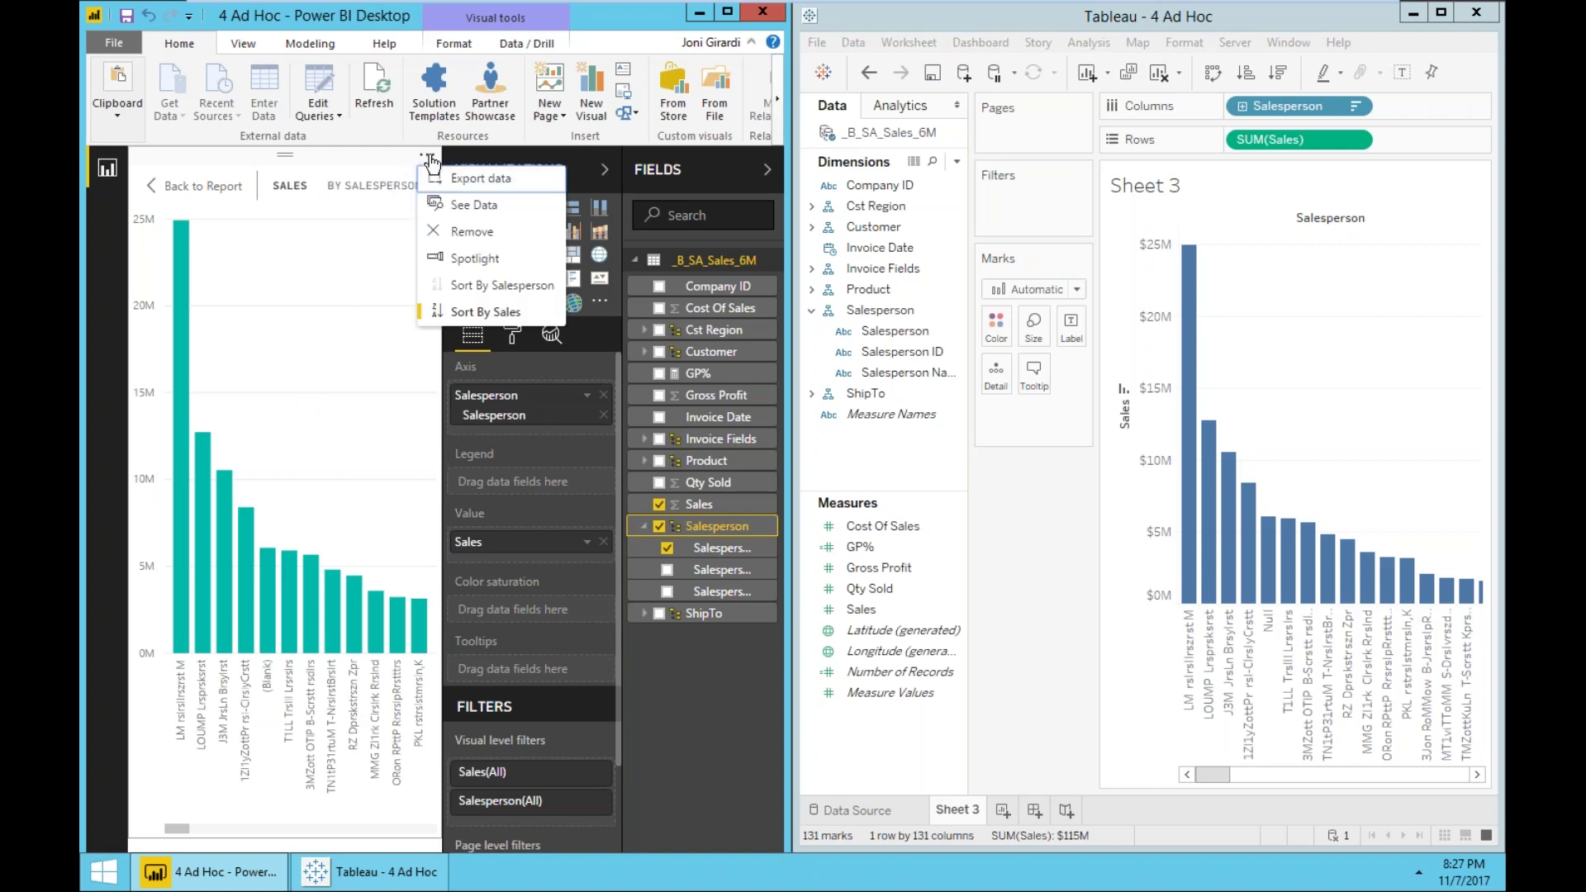
left_click(486, 314)
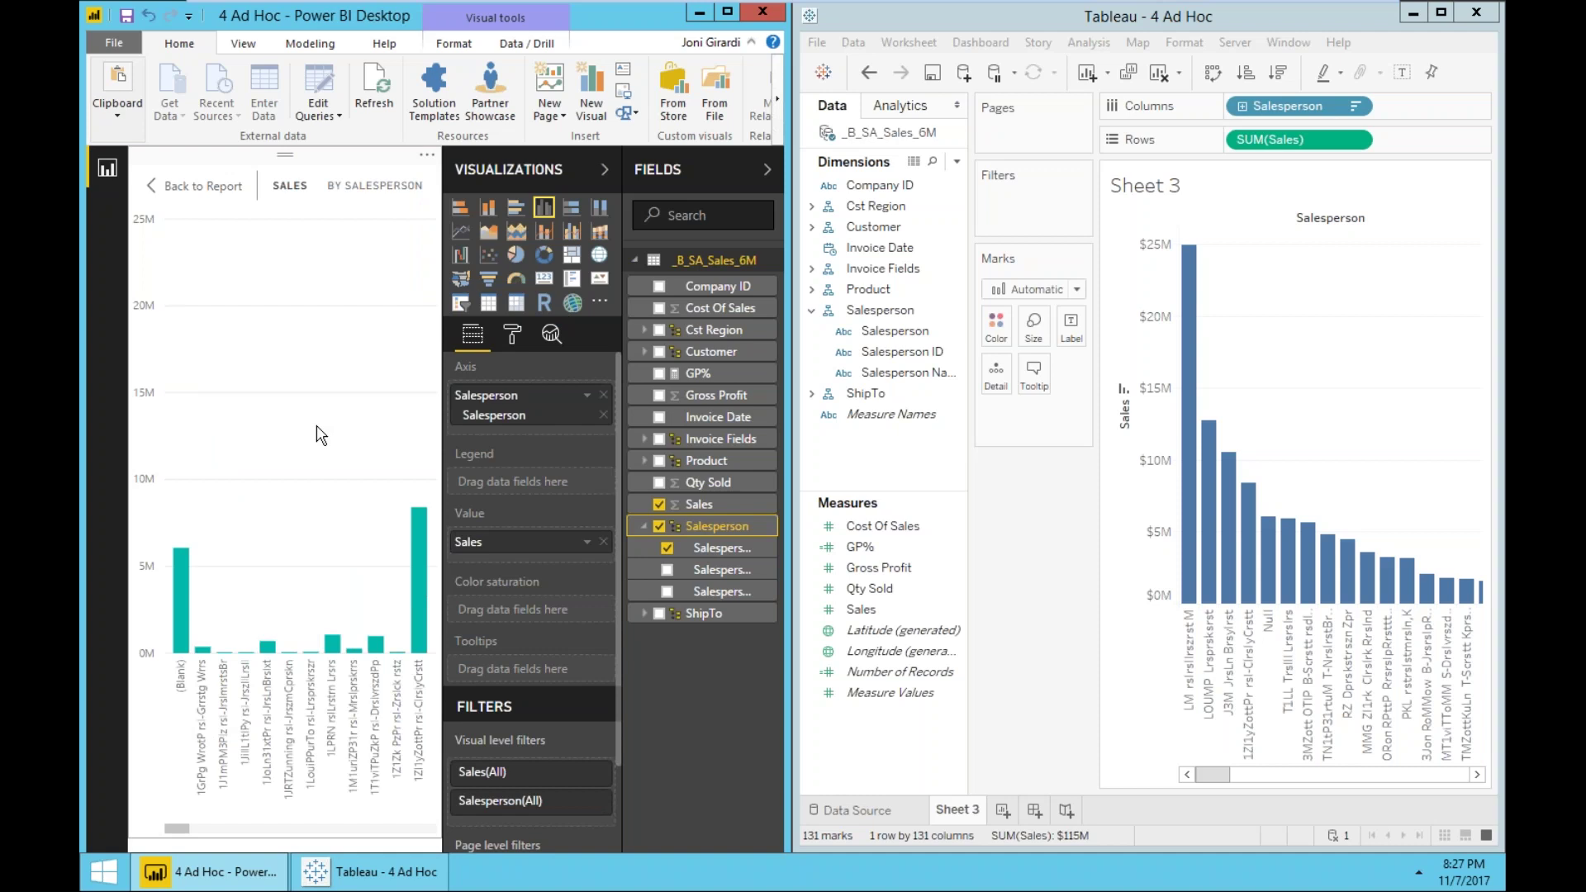
left_click(427, 155)
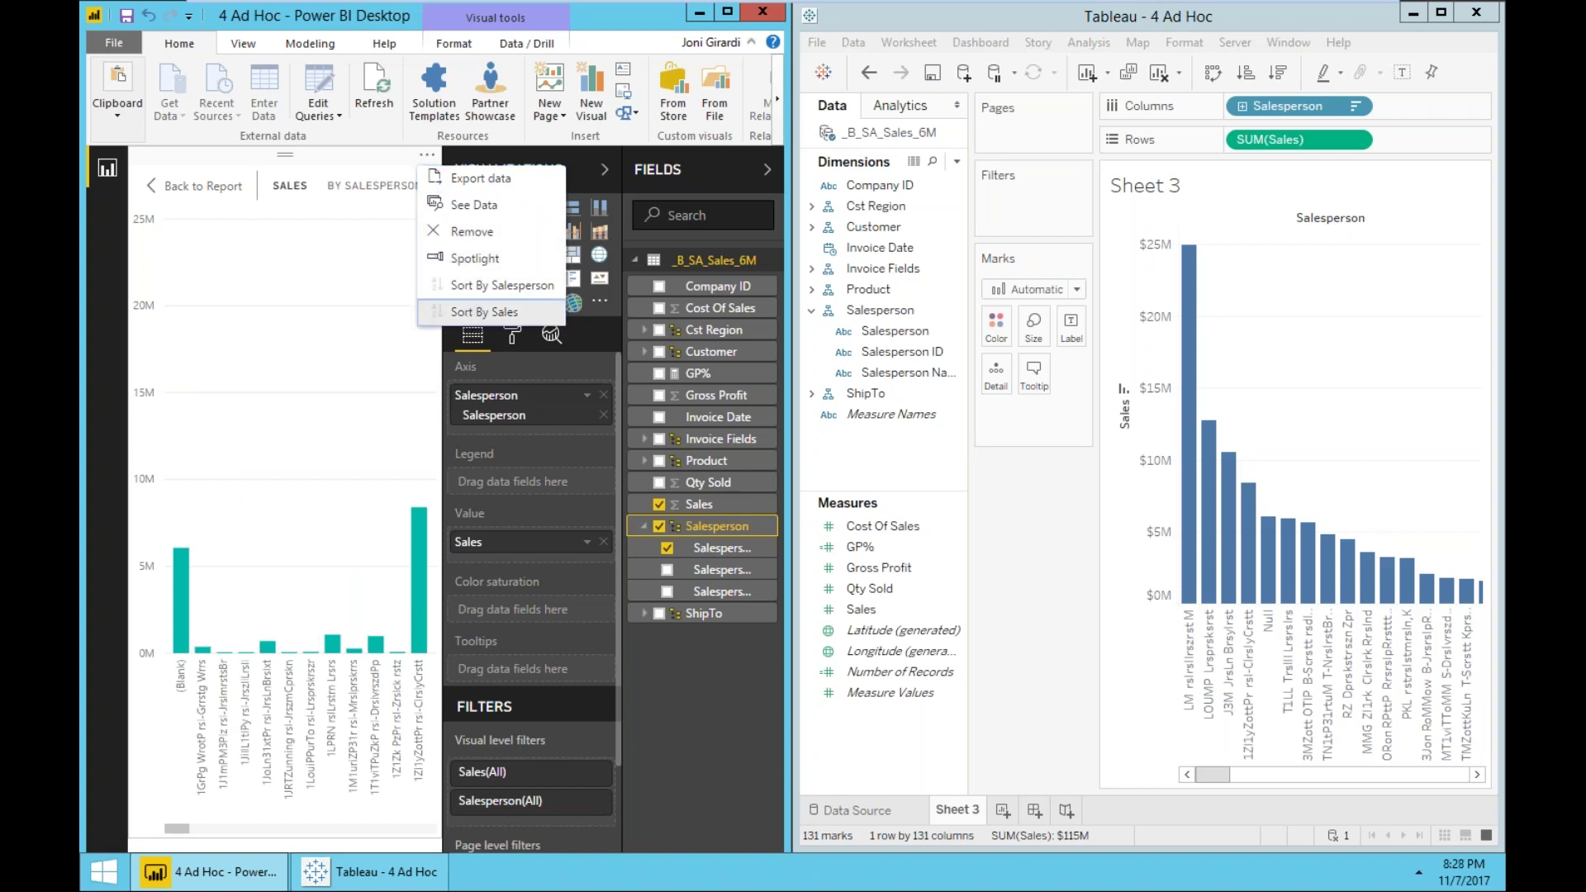
left_click(479, 313)
left_click(426, 157)
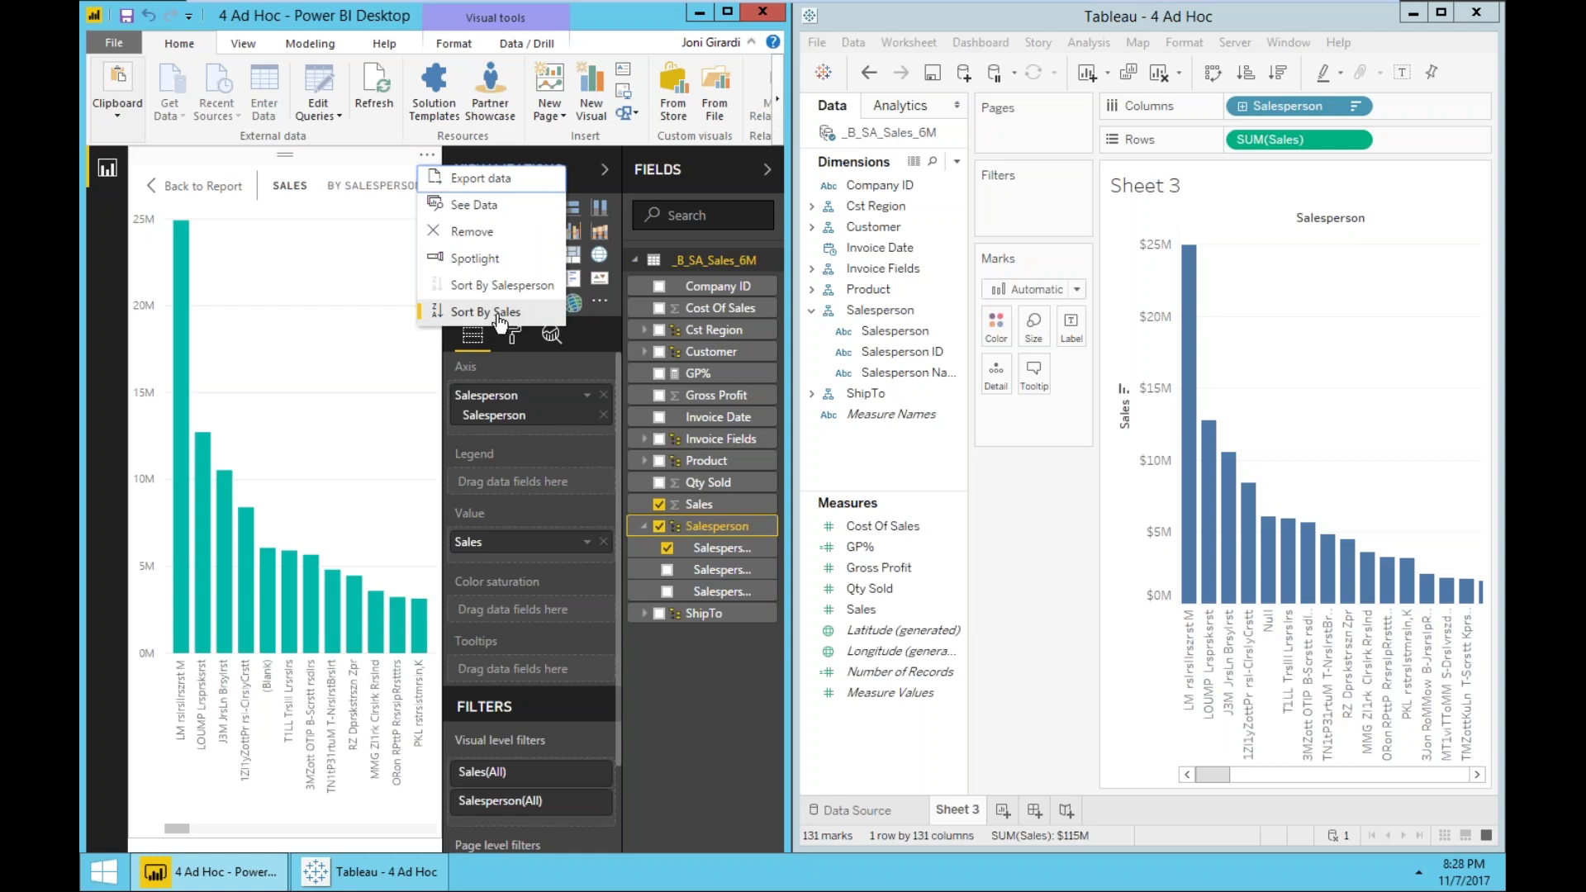
Try ascending order on the Power BI chart, then restore the descending Sort By Sales.
left_click(438, 318)
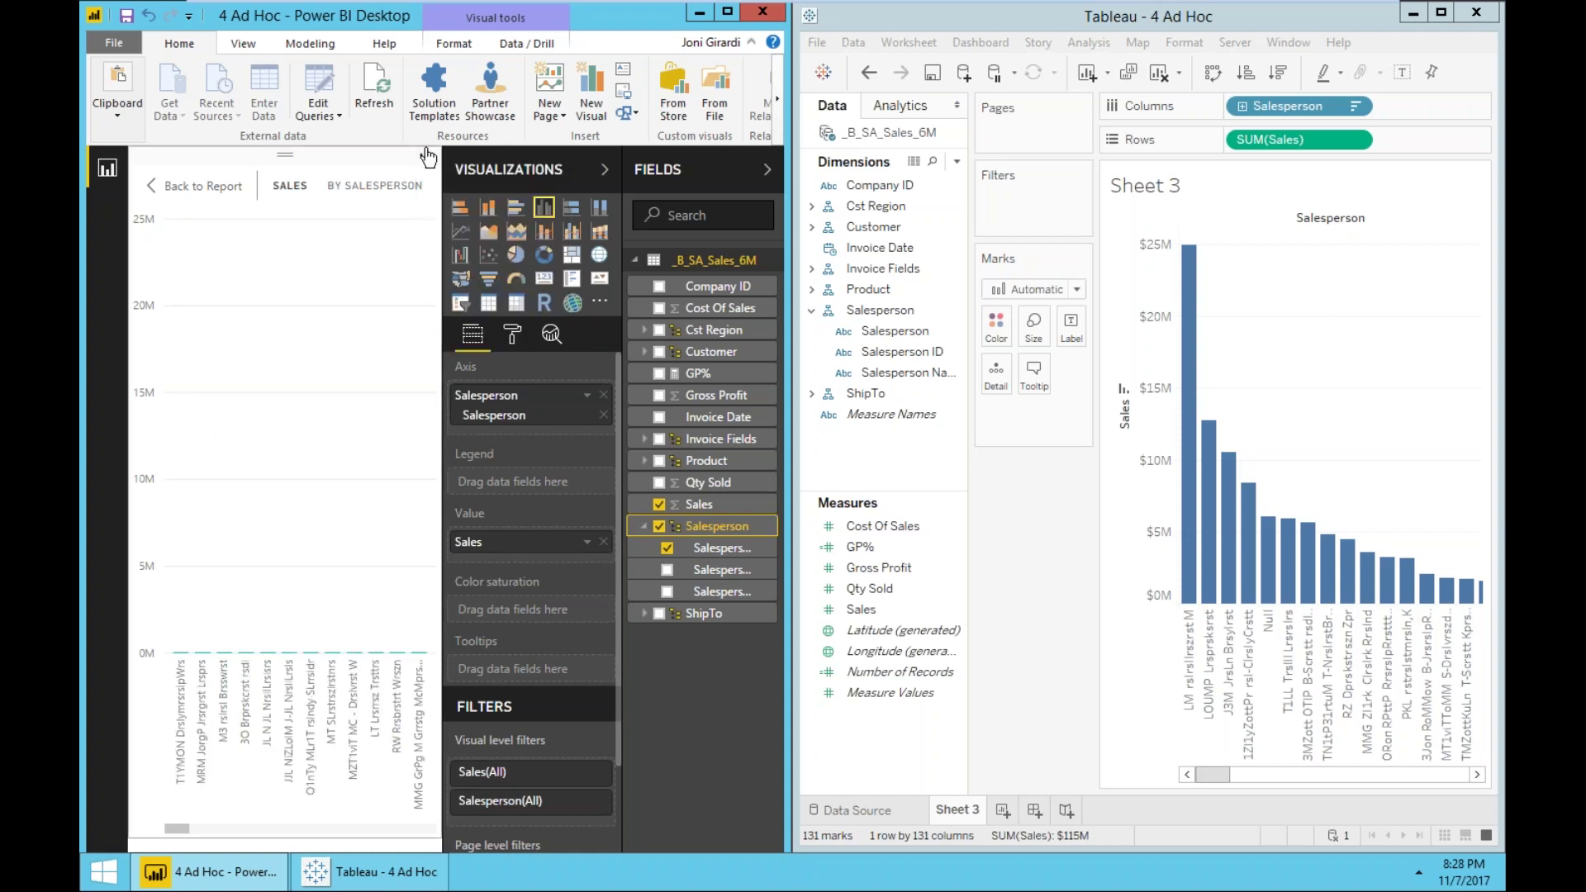
left_click_drag(187, 829, 348, 830)
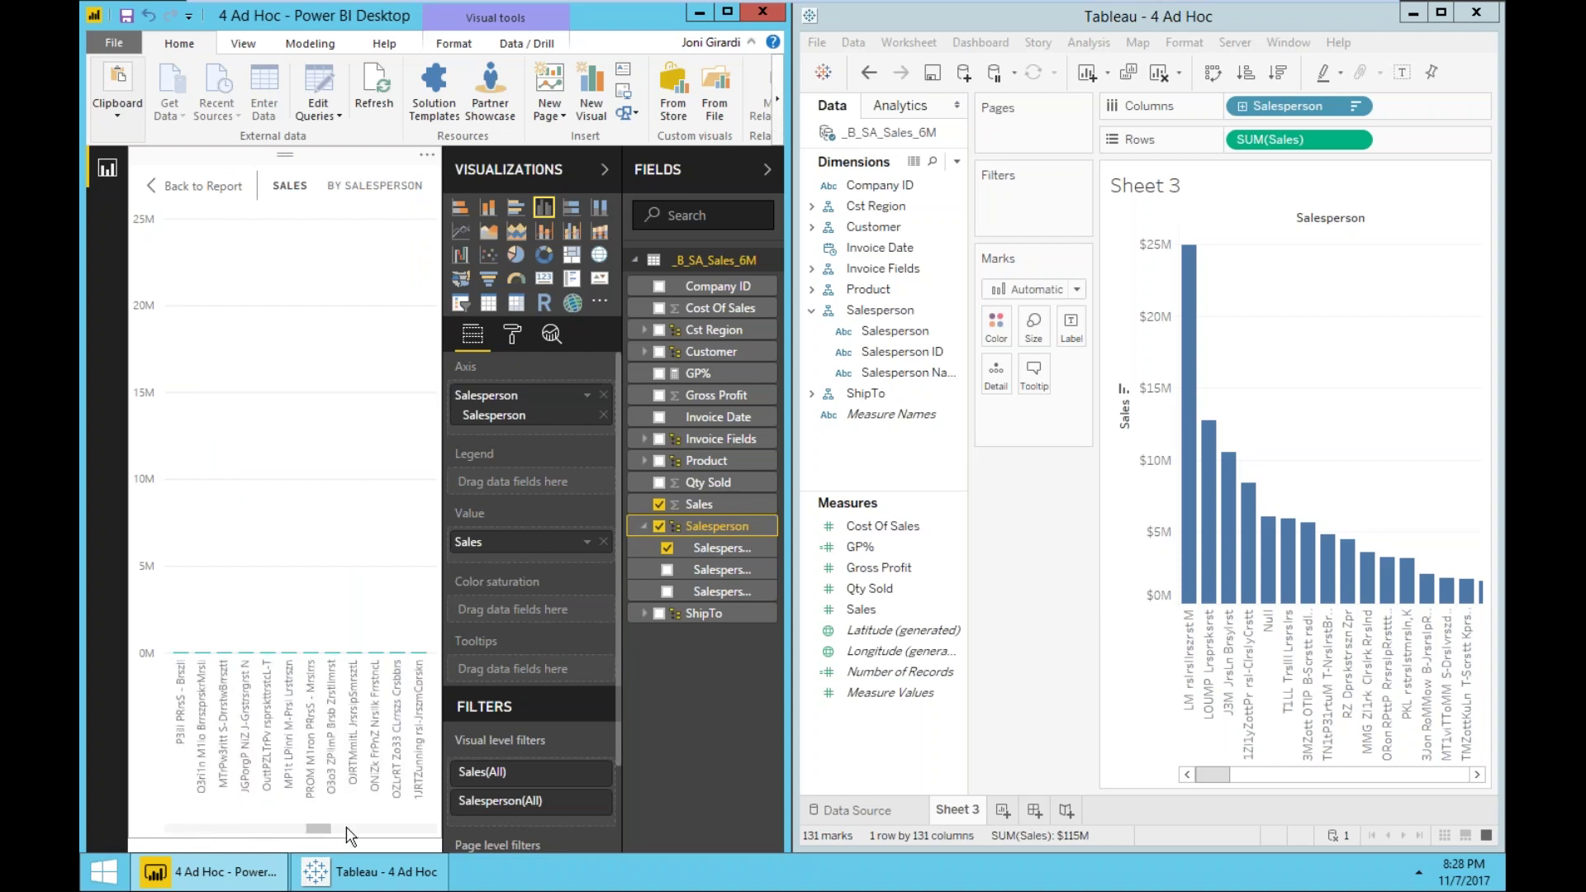
left_click(348, 830)
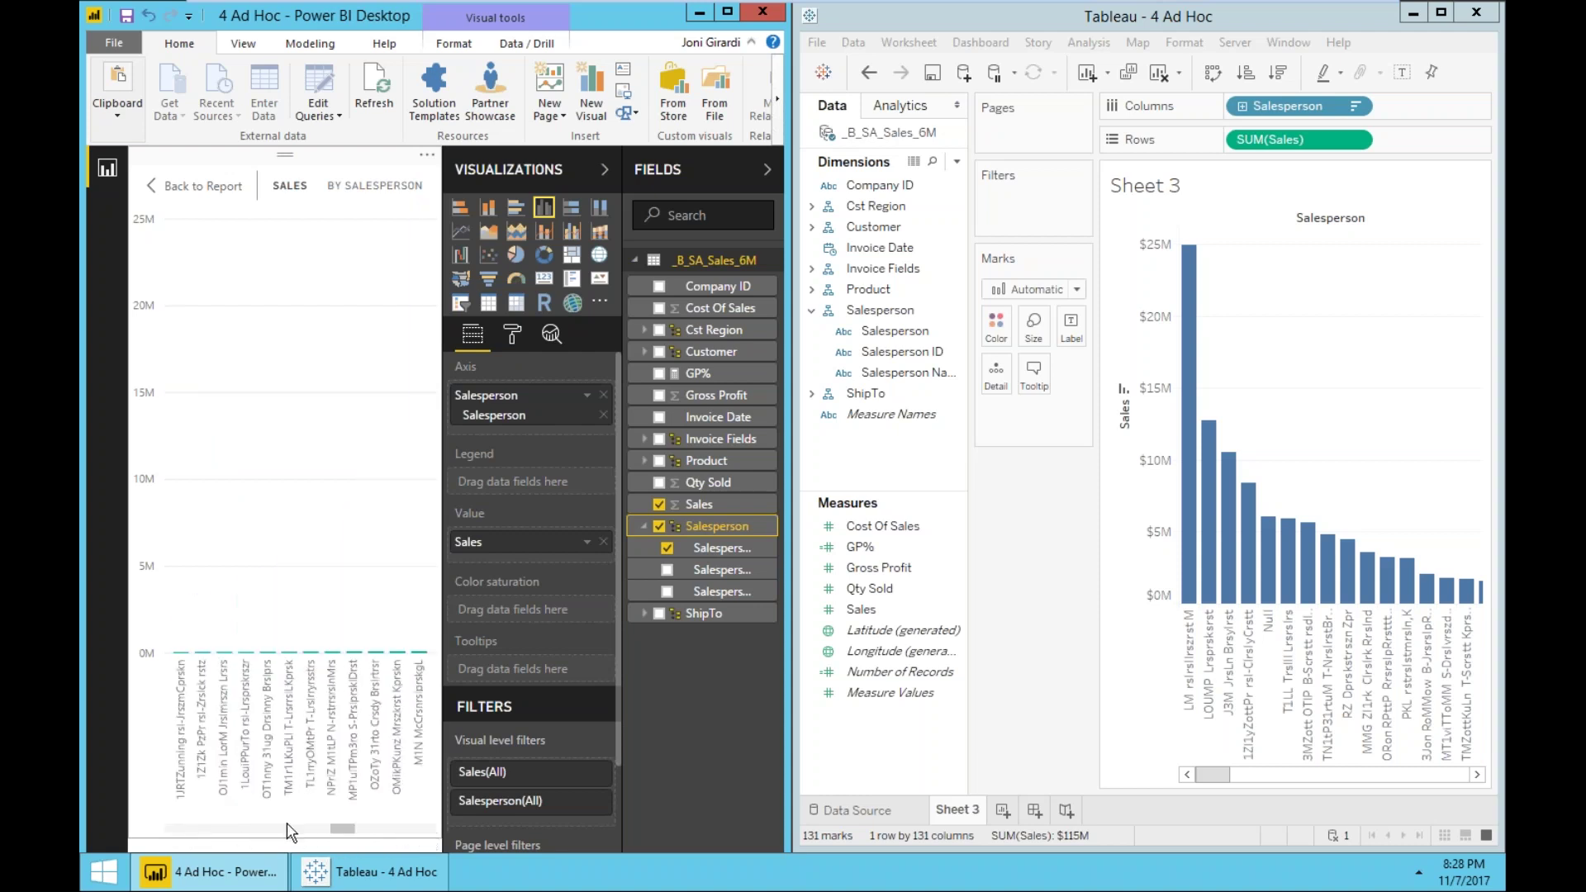
left_click_drag(342, 828, 170, 830)
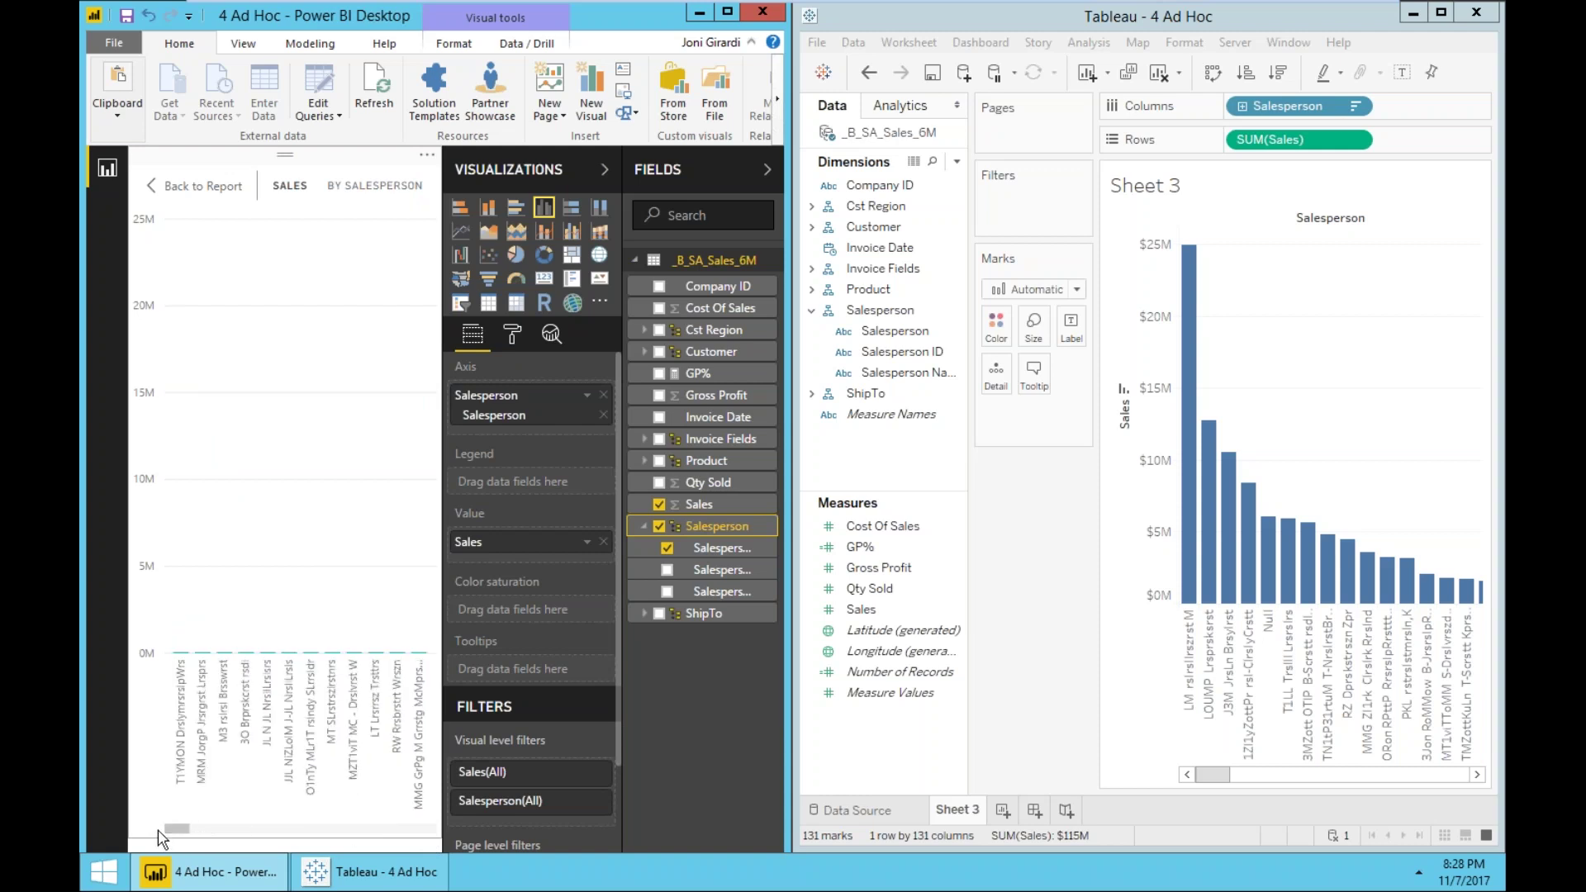
left_click(426, 157)
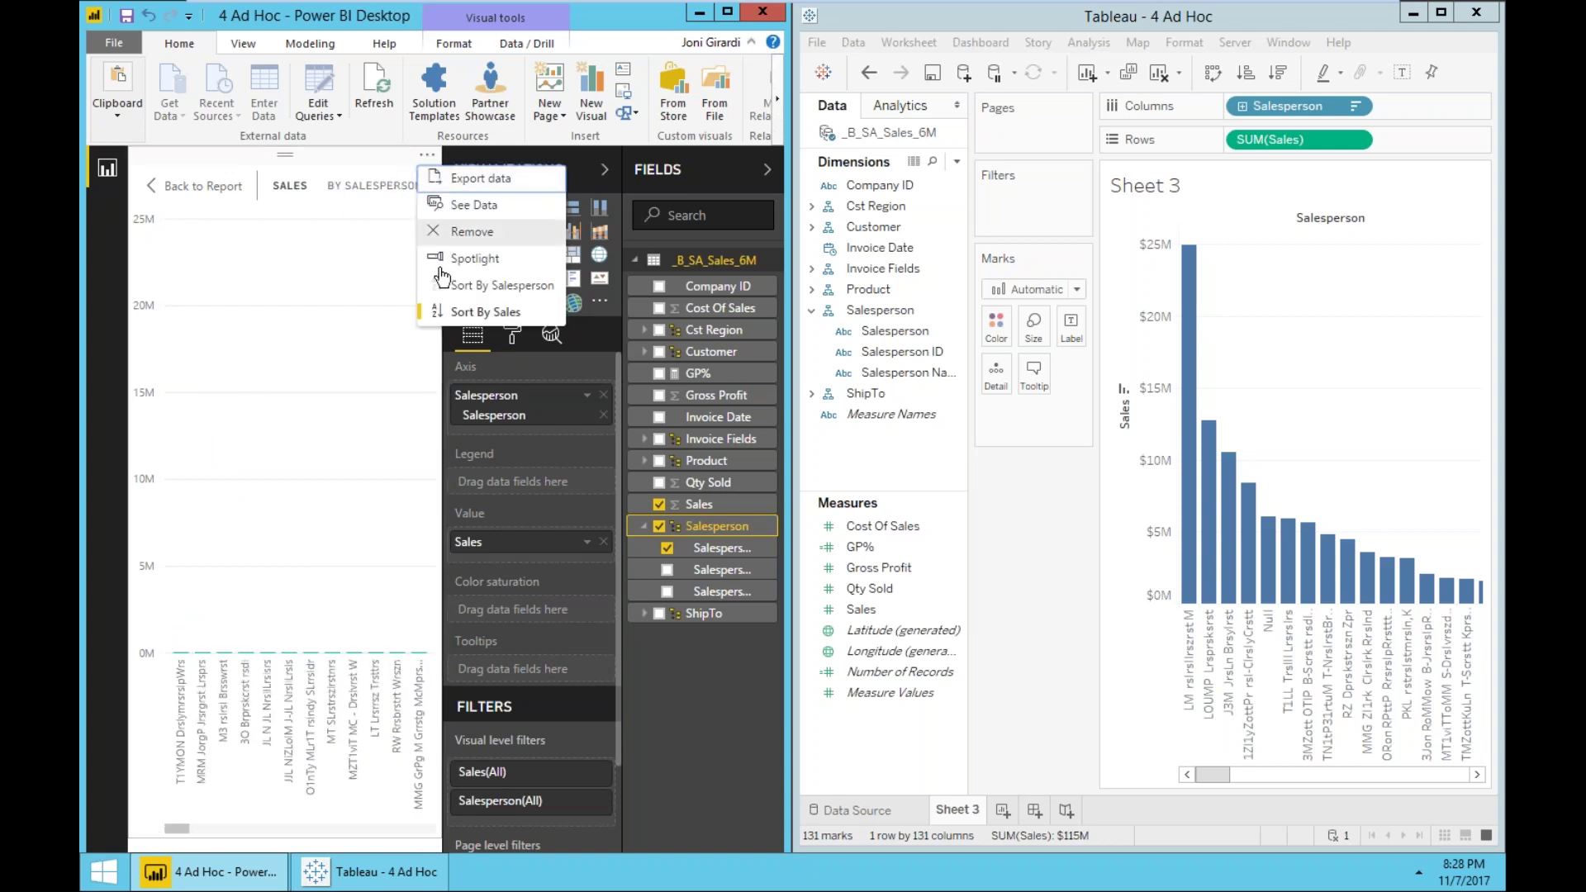
left_click(450, 312)
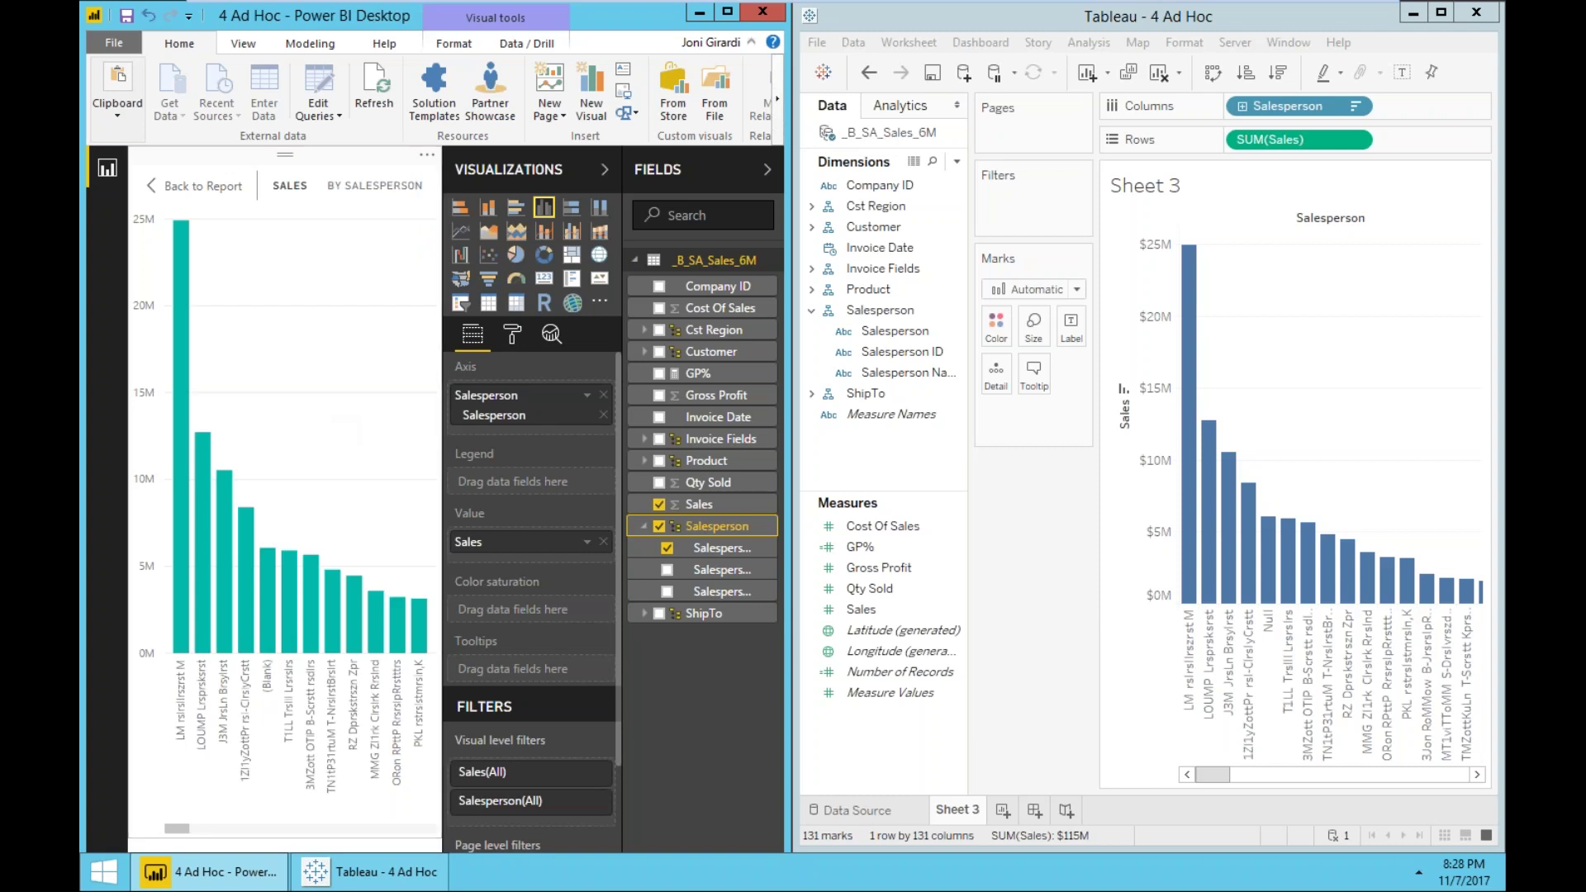
Add GP% to the Power BI chart's values, retitling it SALES AND GP%.
left_click(659, 374)
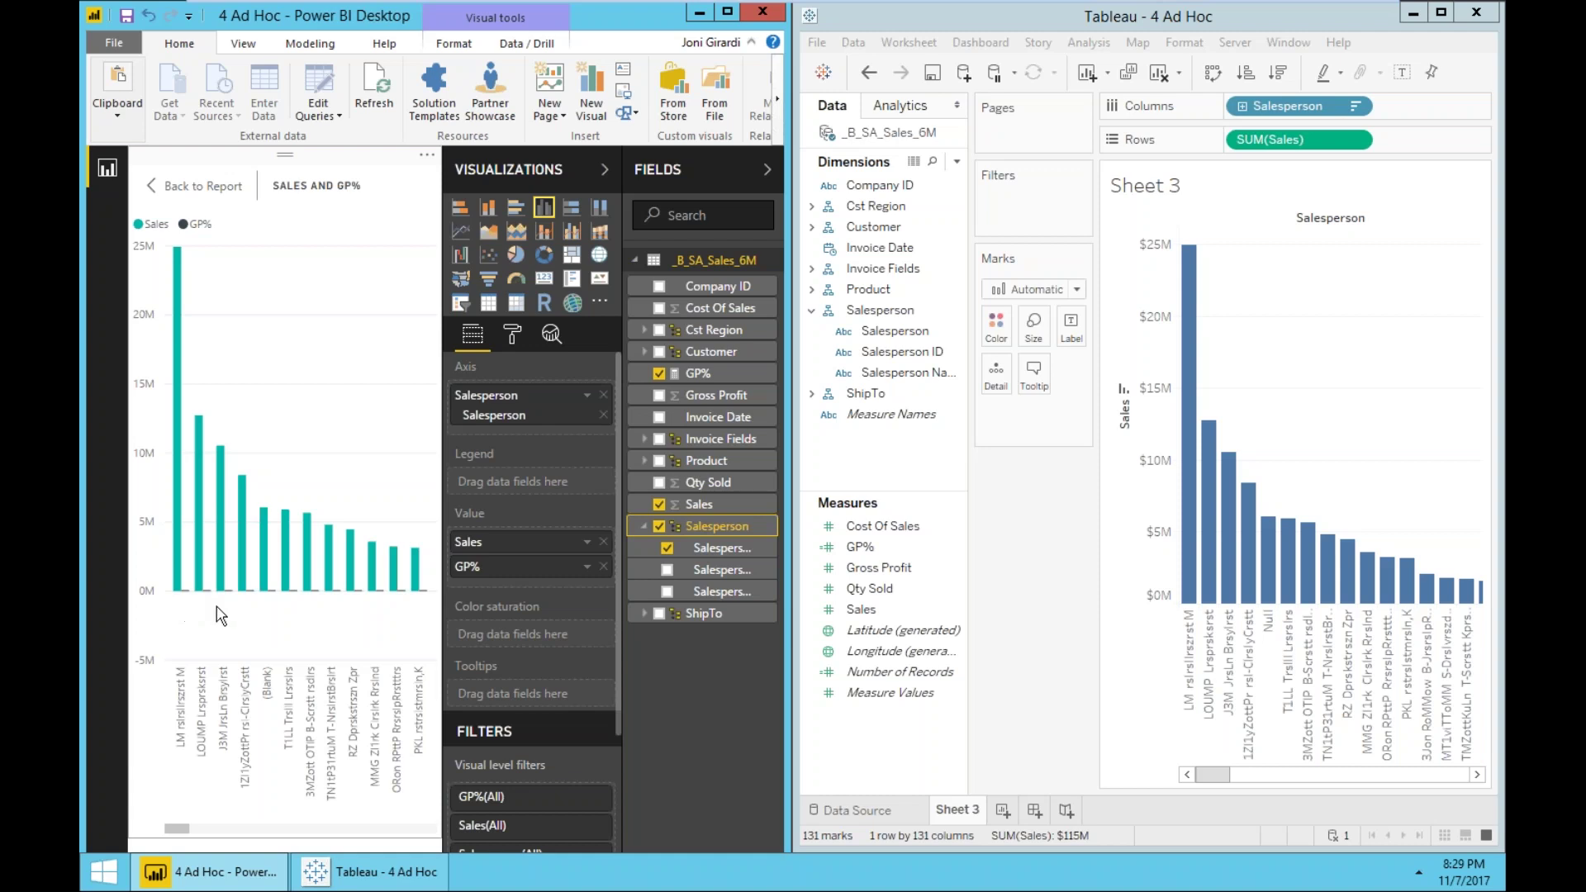
left_click(1009, 498)
Add AGG(GP%) to Rows in Tableau so GP% bars sit beneath the Sales bars.
left_click(856, 565)
double_click(857, 549)
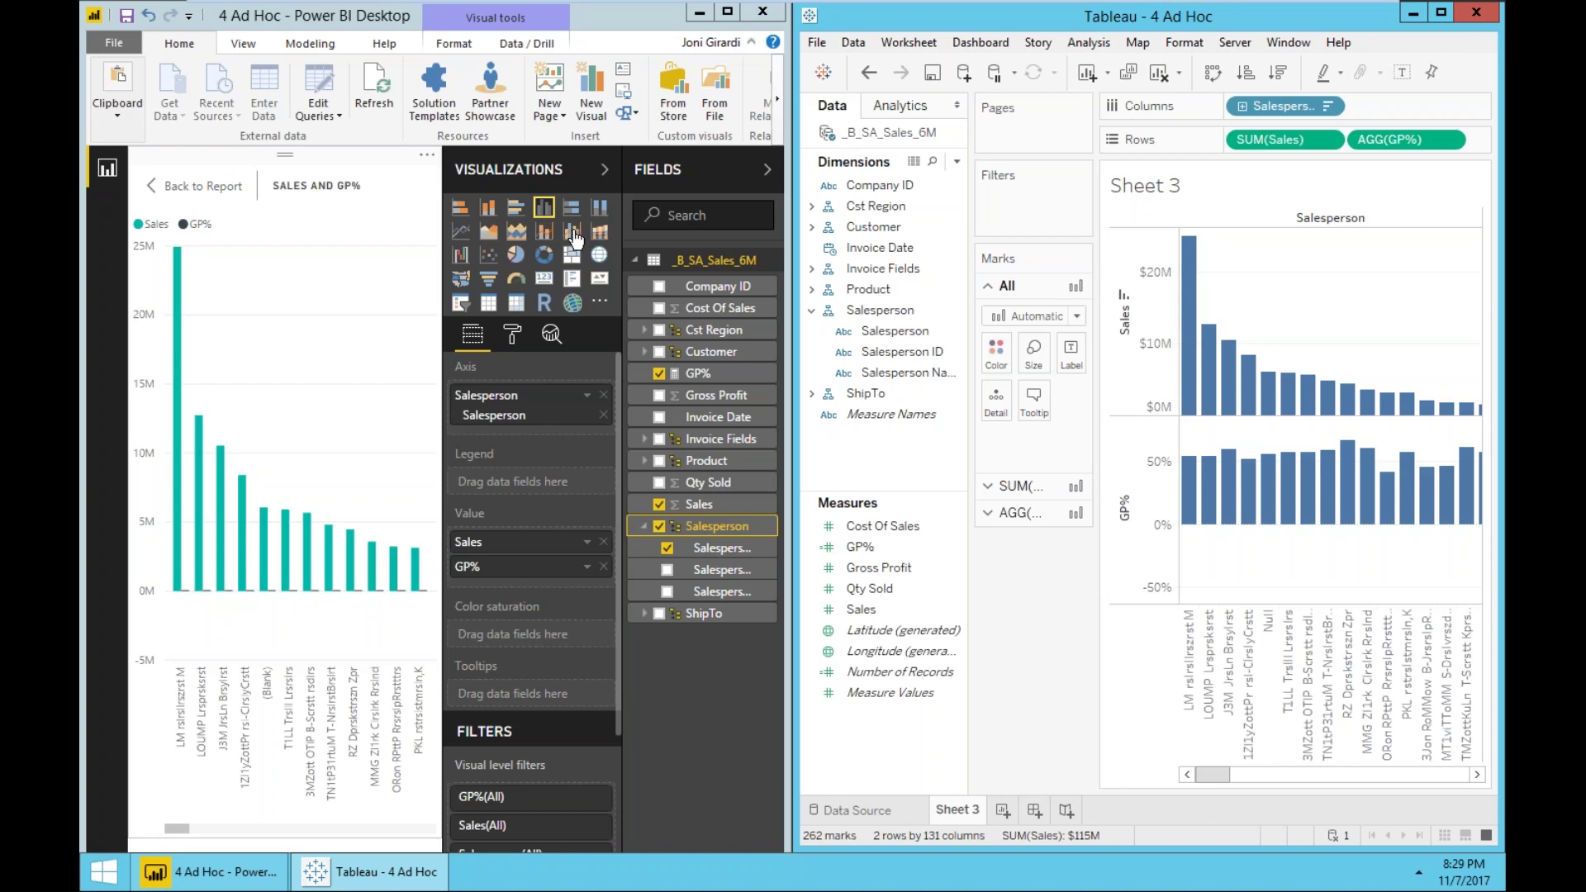
left_click(546, 247)
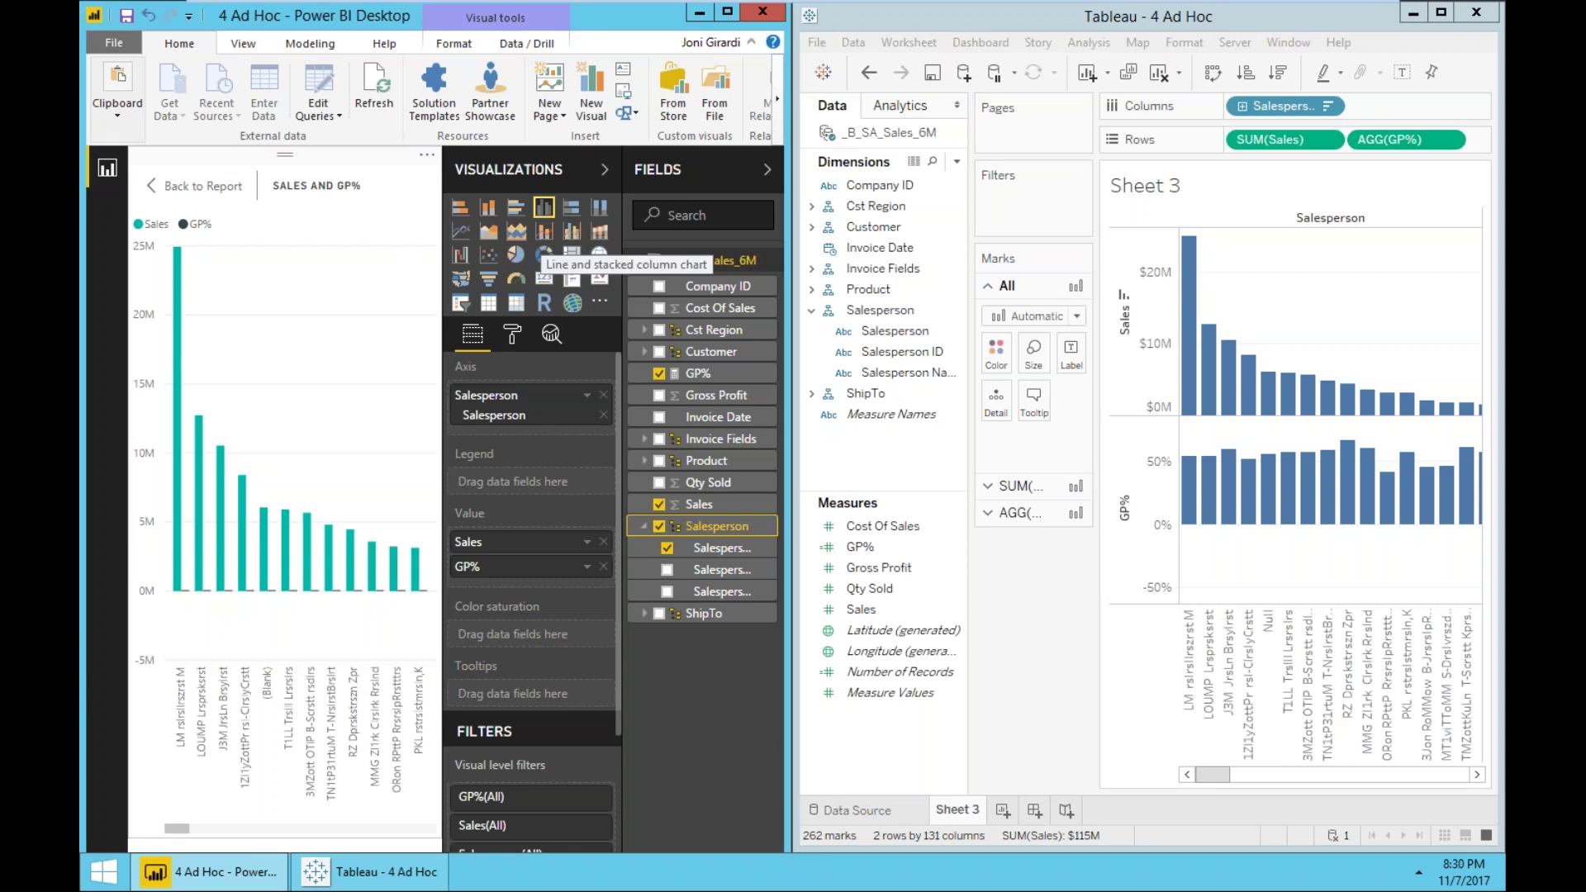
Make the Power BI chart a line-and-column combo with GP% as a line on a secondary axis.
left_click(543, 234)
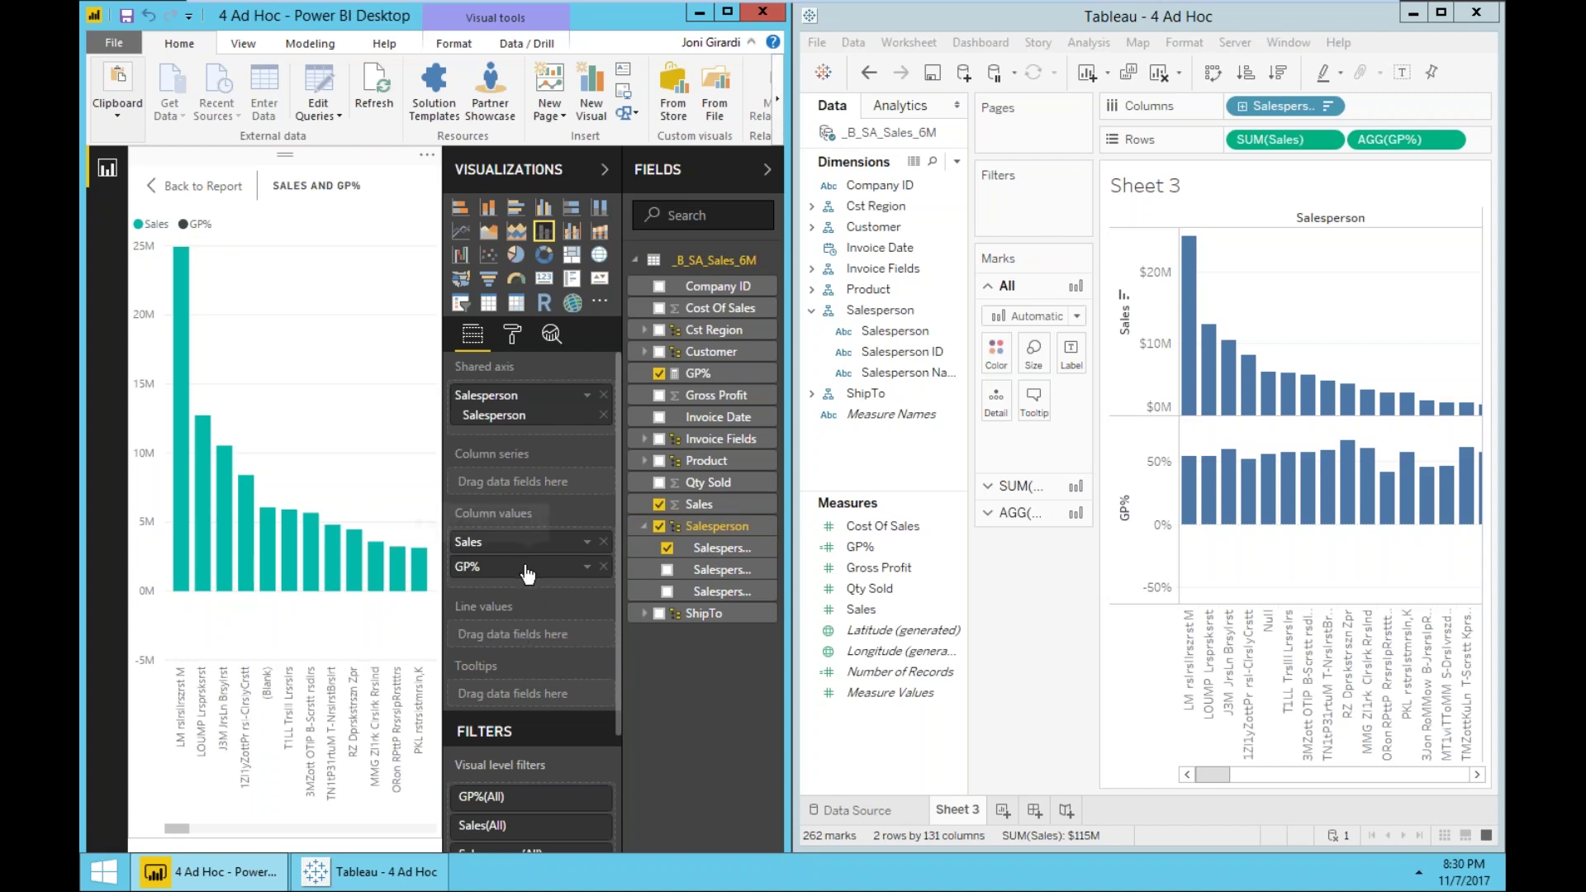
left_click_drag(518, 568, 527, 636)
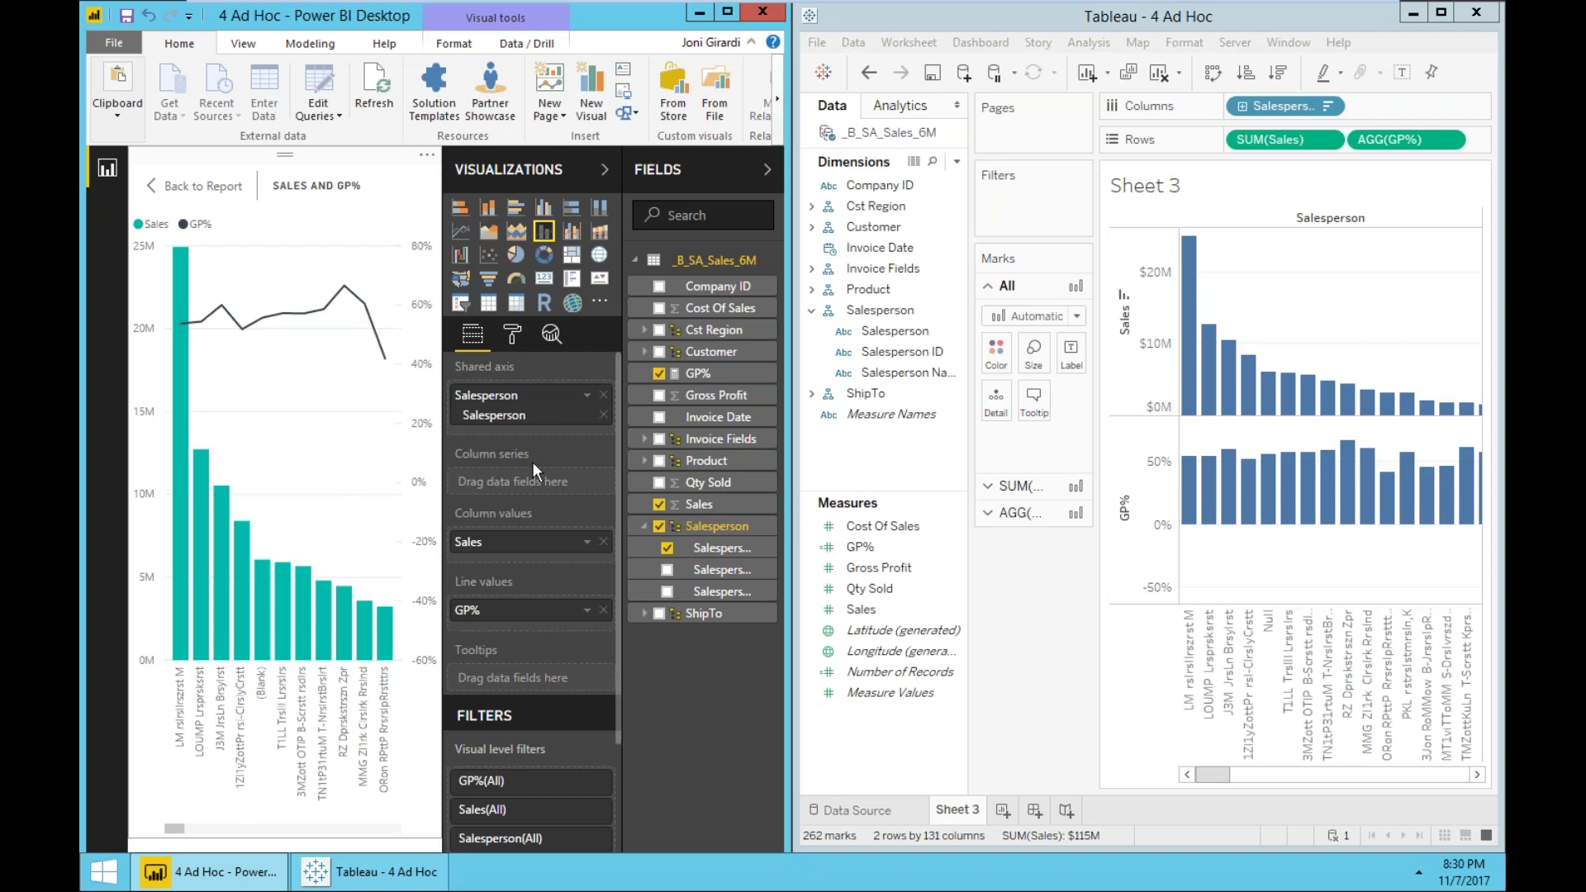
left_click(1396, 322)
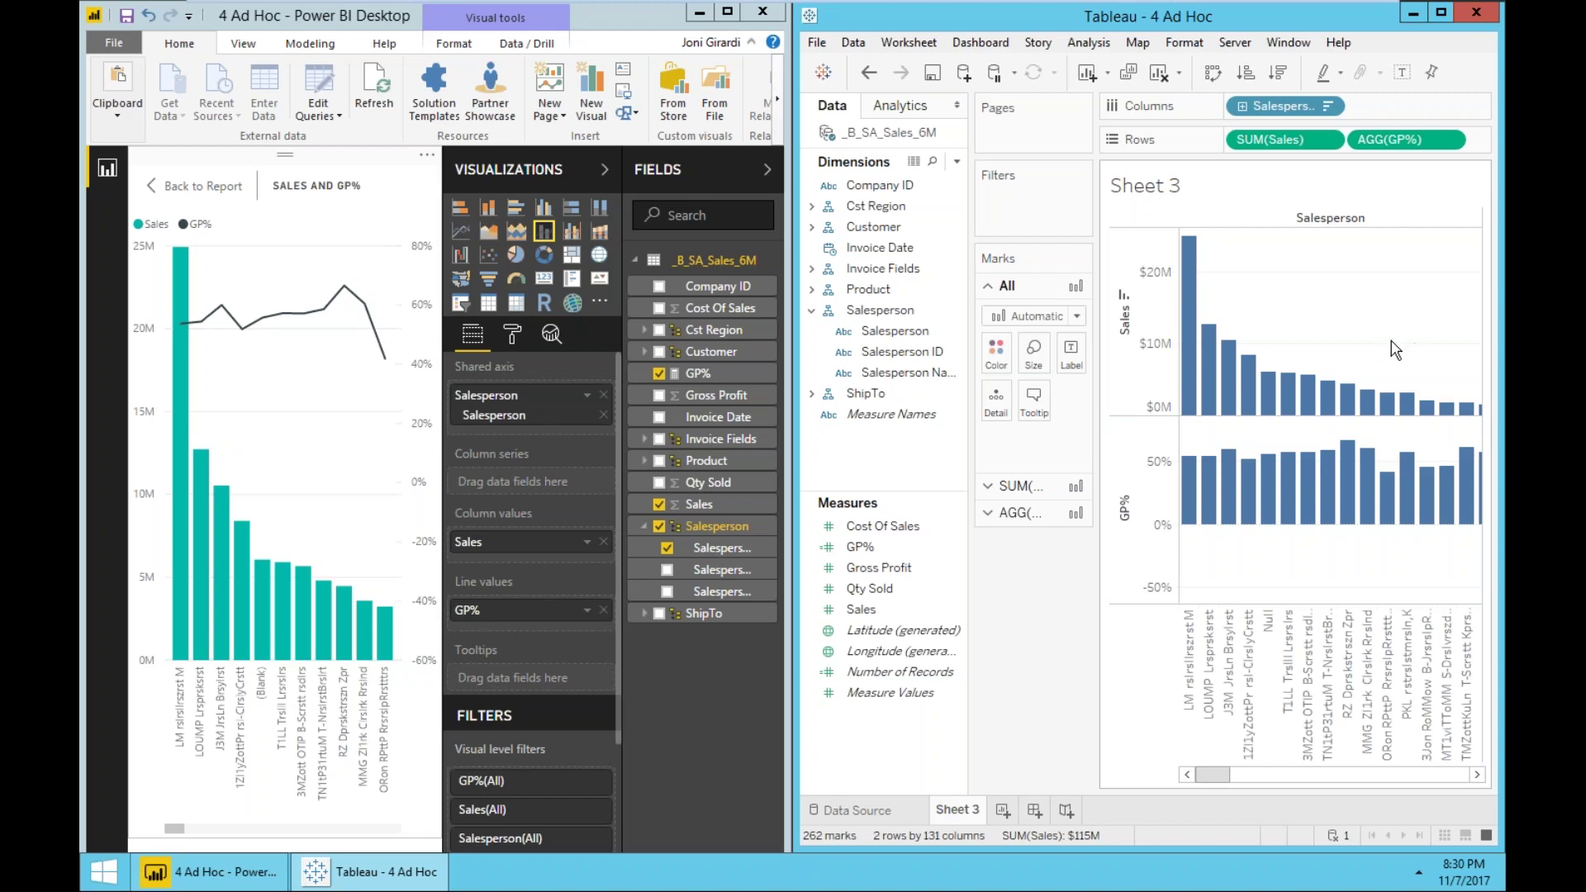
Overlay Sales and GP% on a dual axis in Tableau and move the Measure Names legend.
right_click(1136, 536)
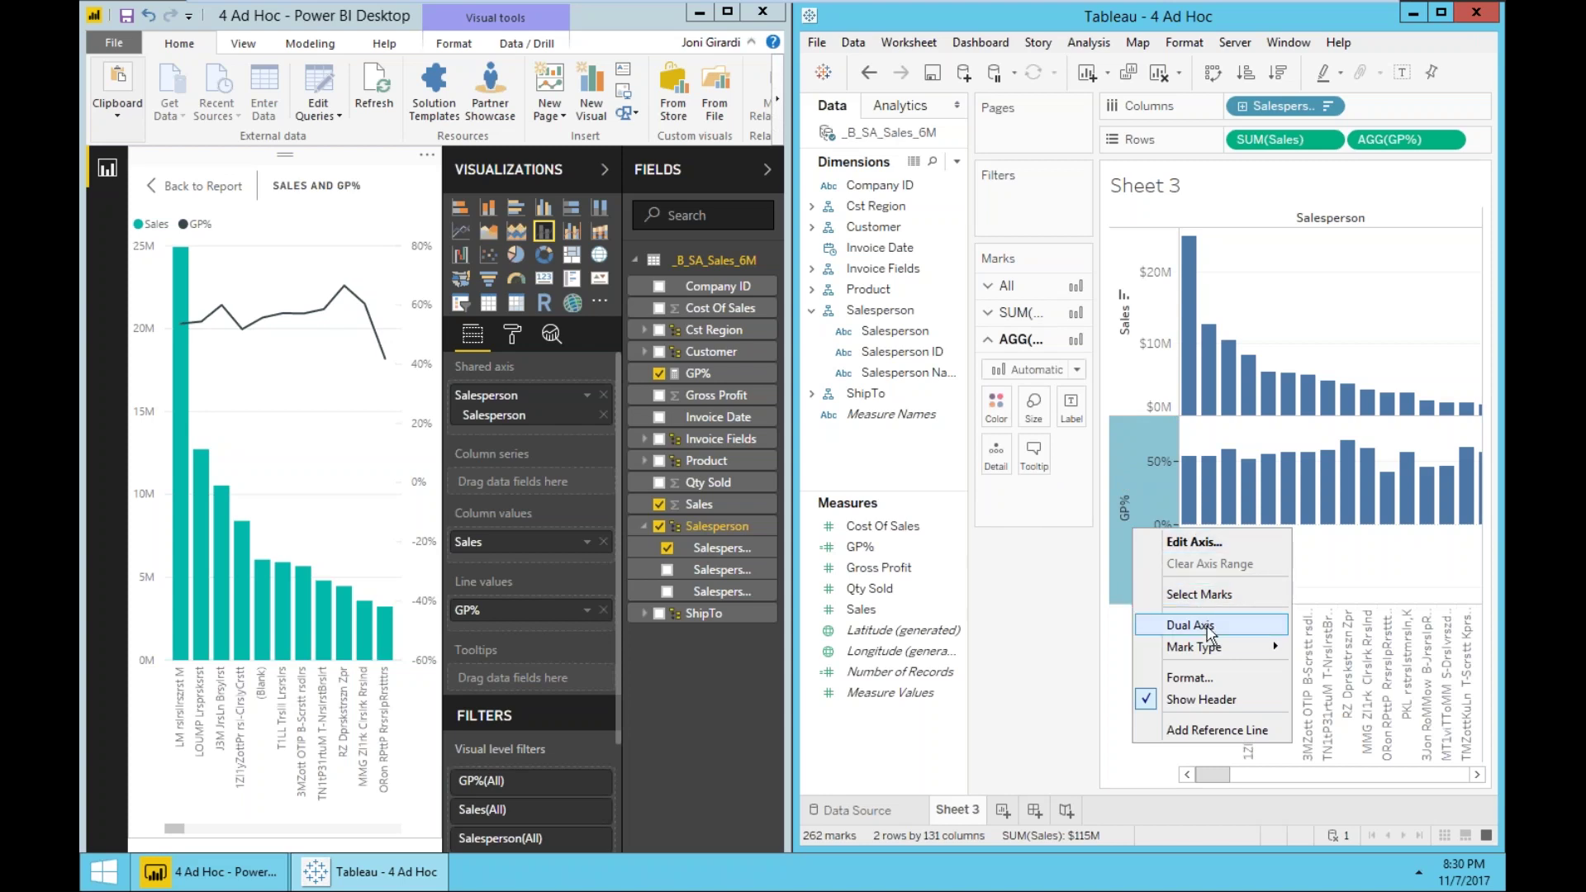
left_click(1209, 628)
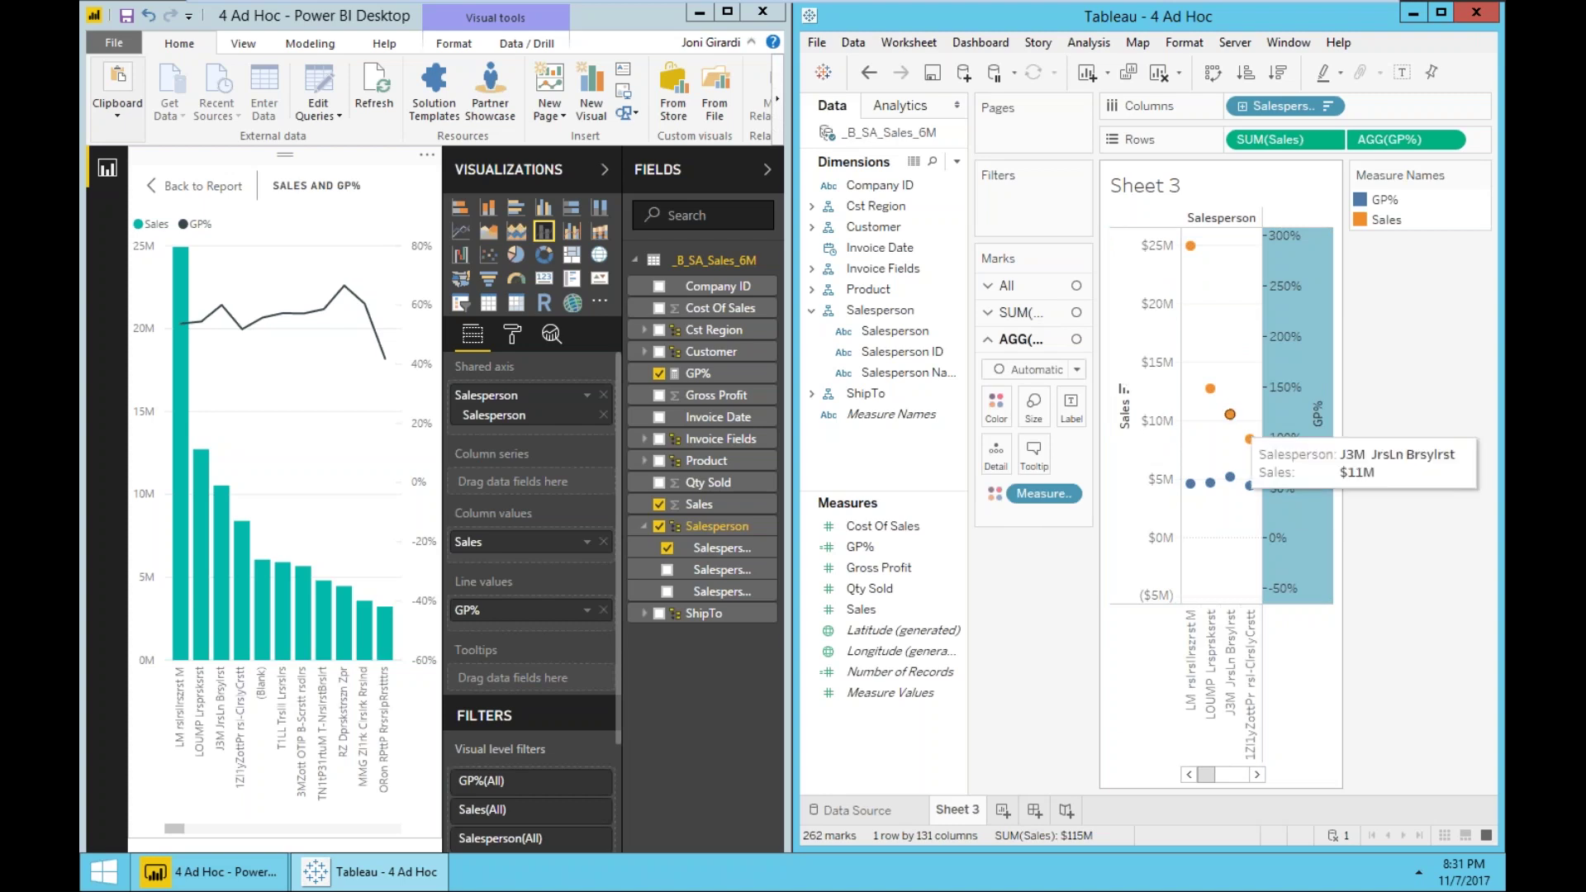
mouse_move(1303, 433)
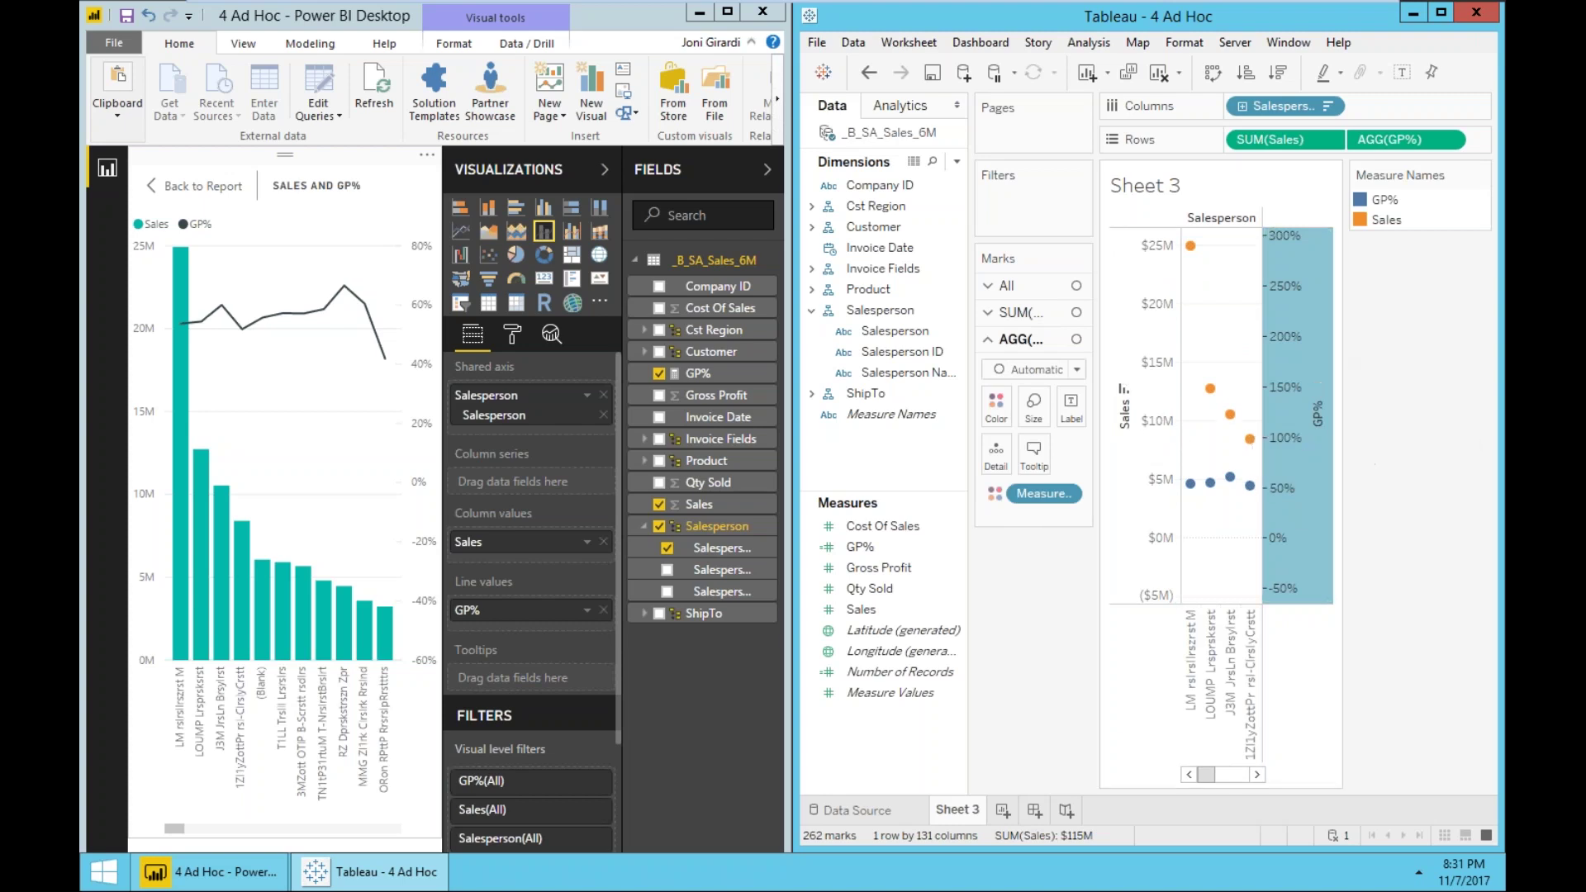
left_click_drag(1399, 175, 1072, 554)
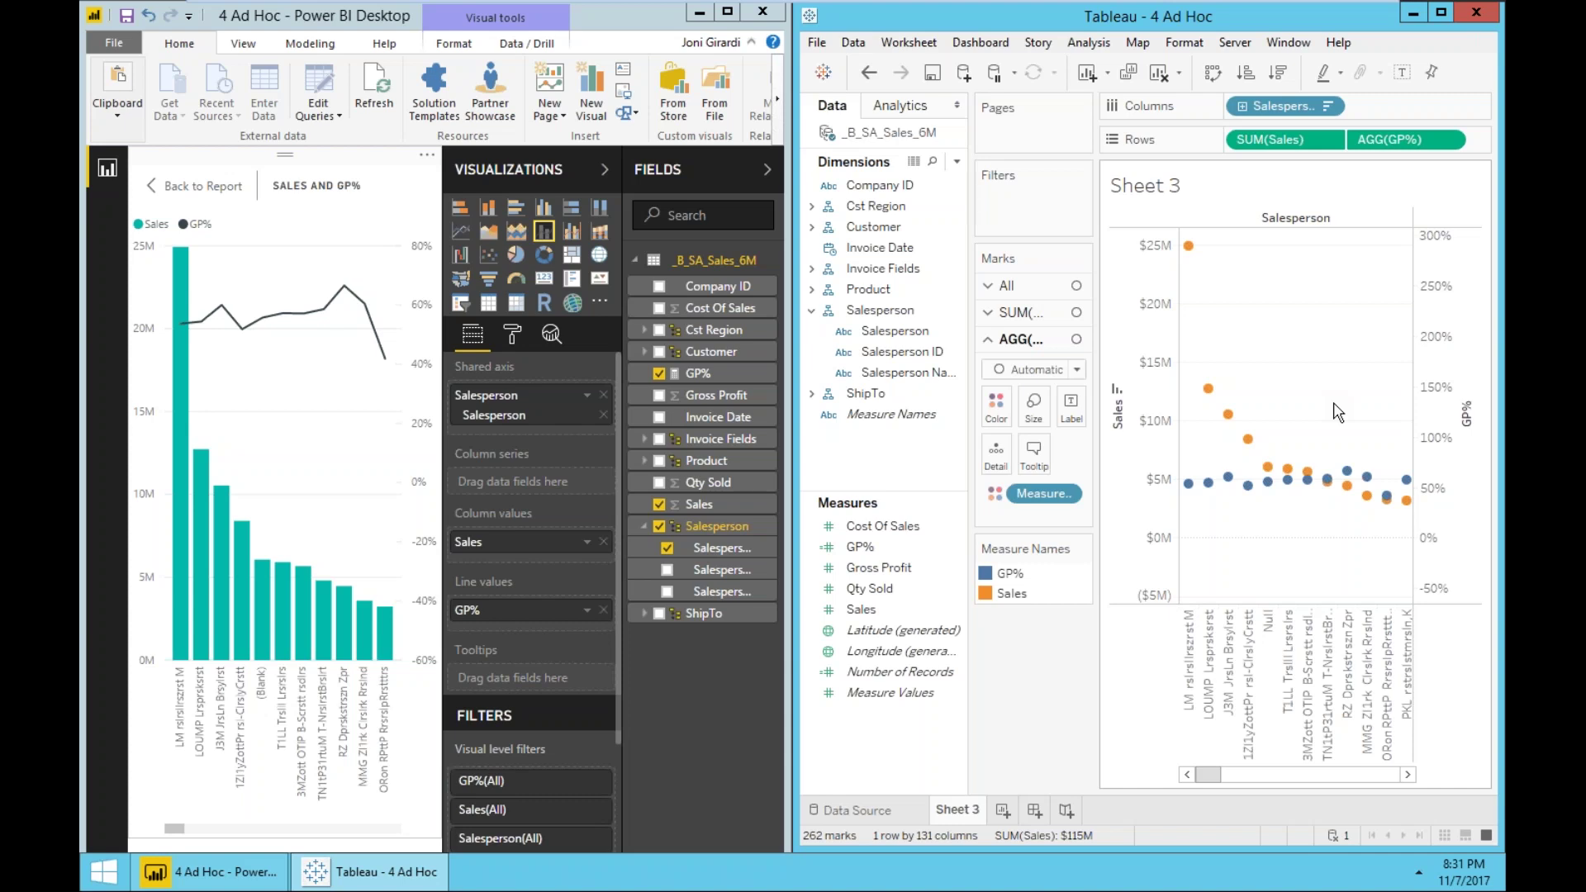
mouse_move(1228, 420)
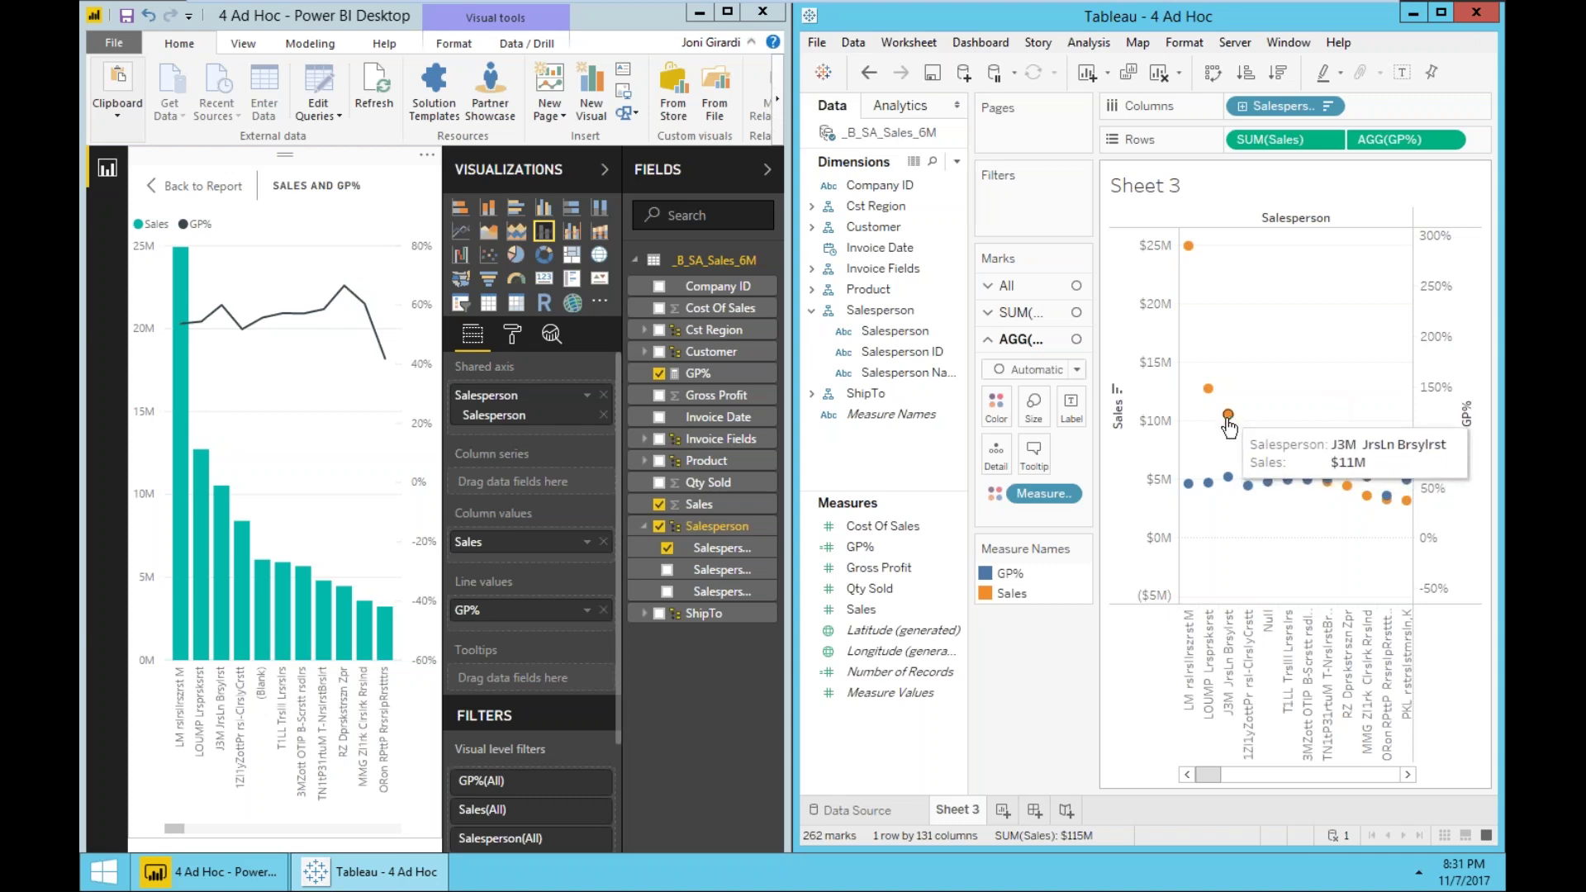
Change the Sales mark type to Bar, leaving GP% as blue dots.
right_click(1228, 417)
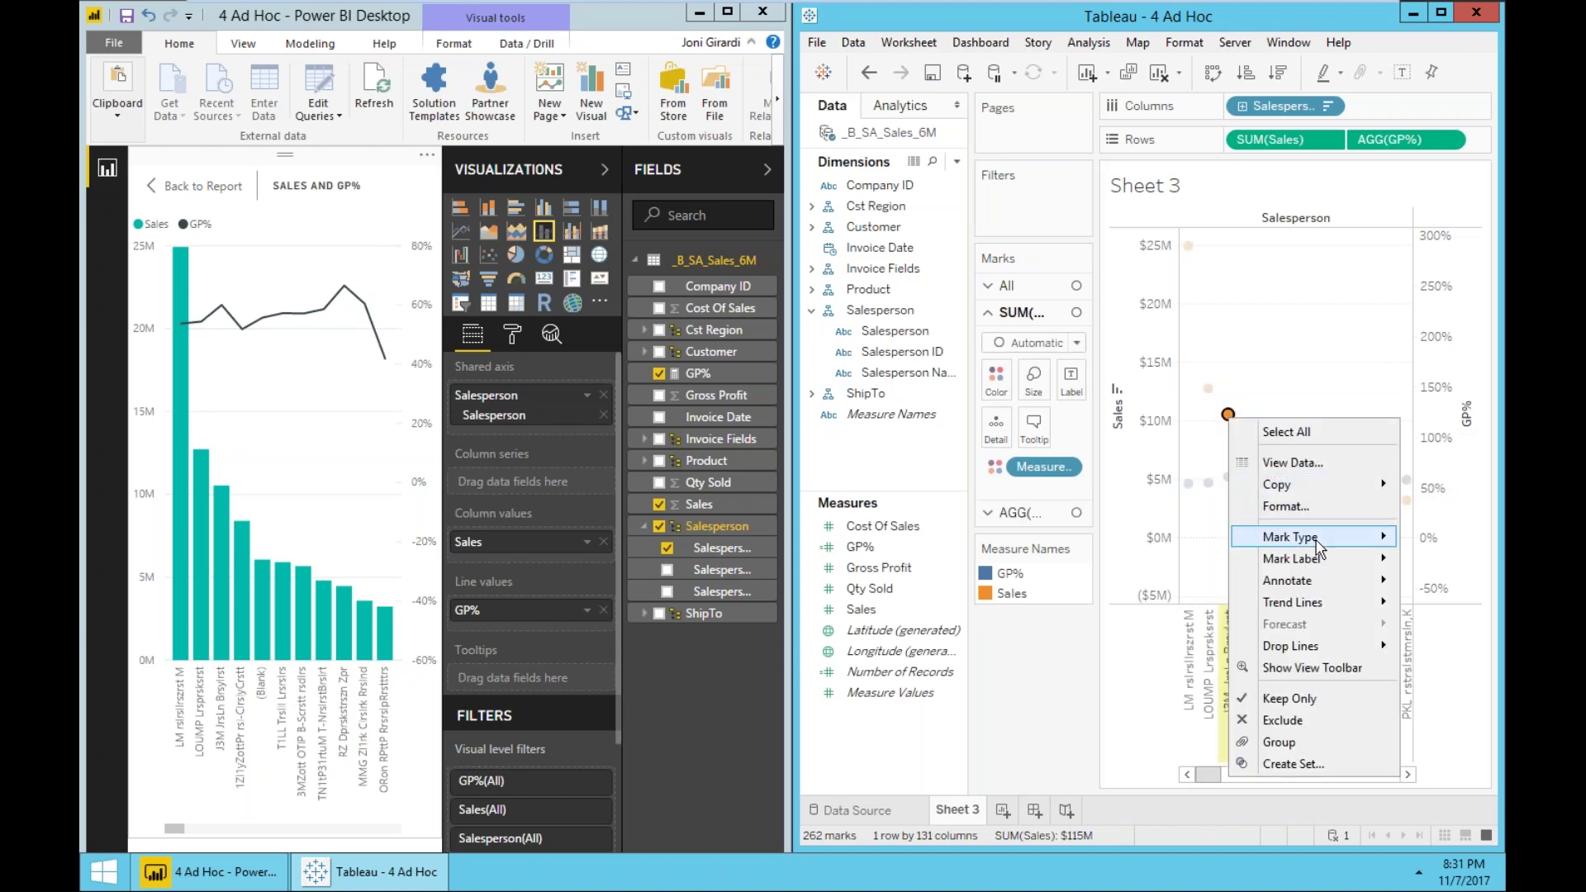
mouse_move(1316, 545)
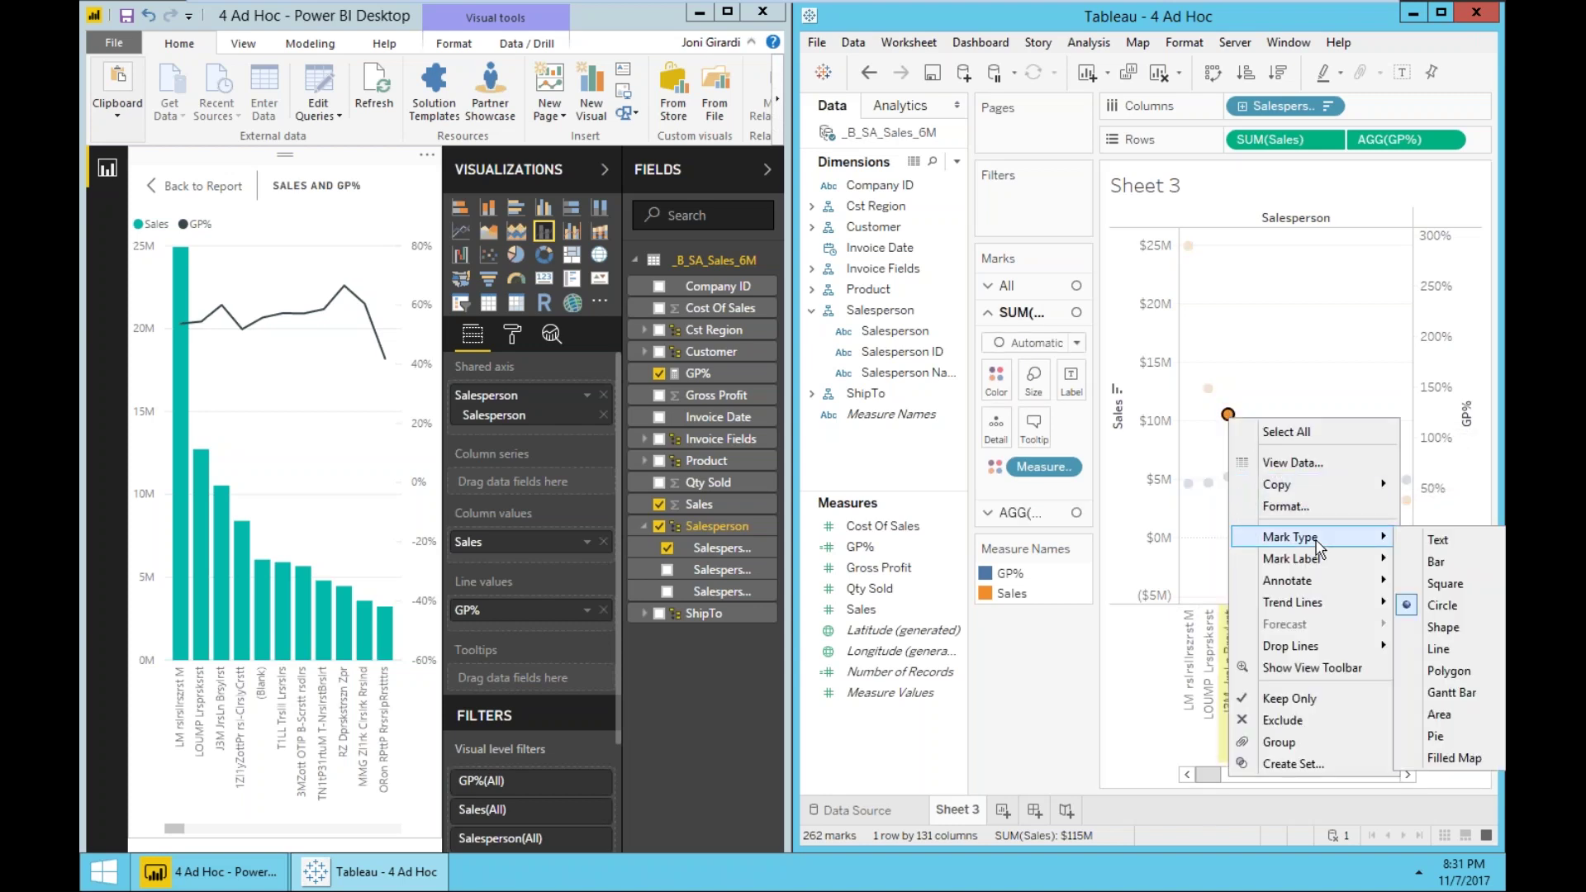
left_click(1435, 563)
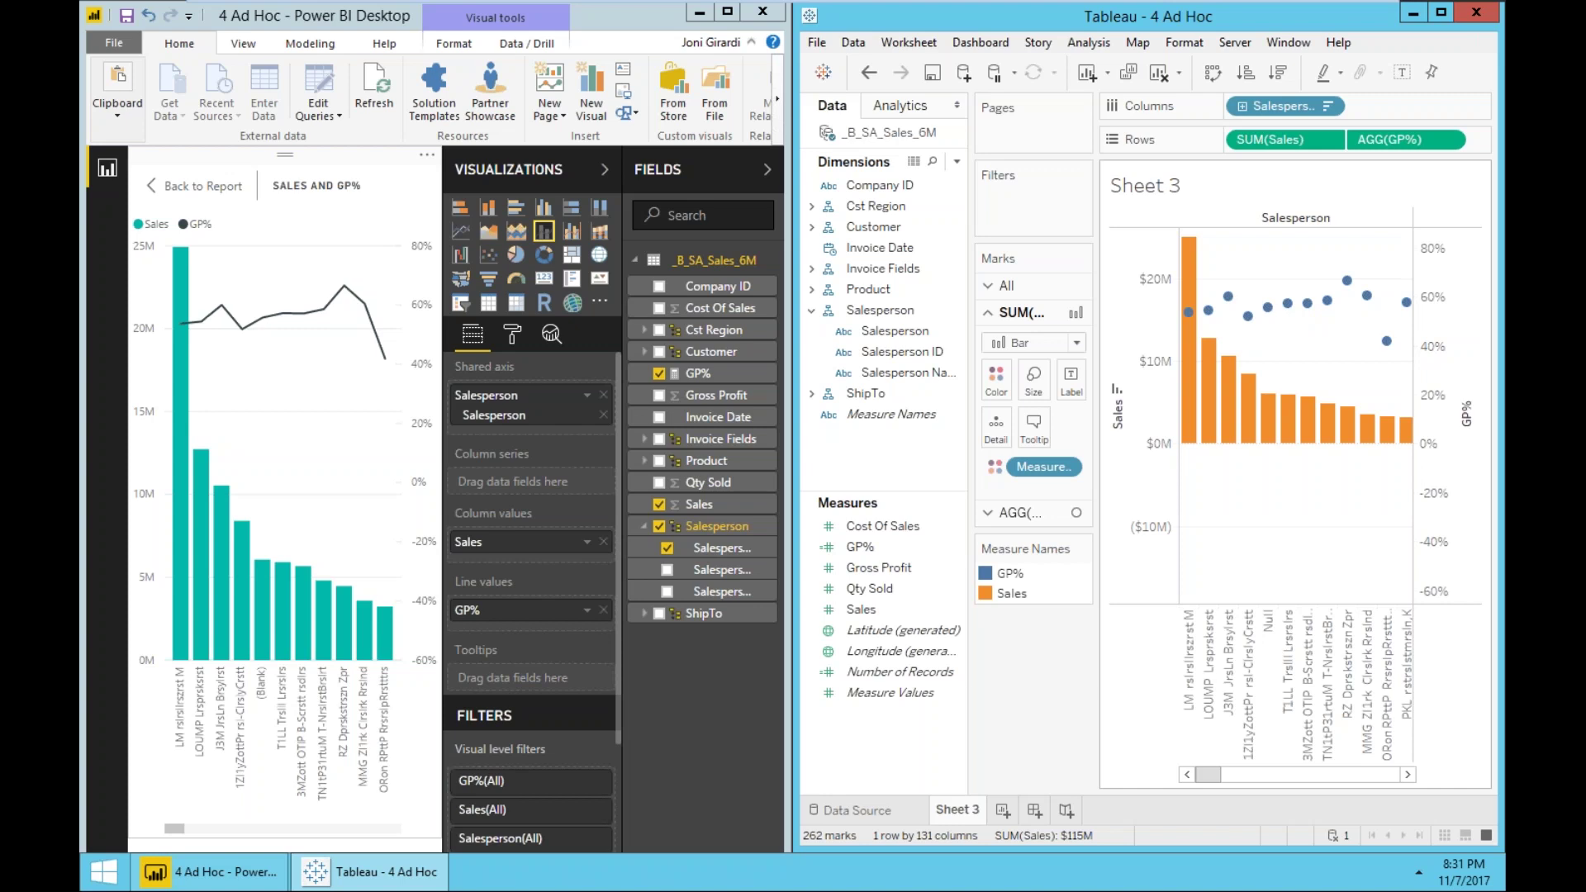
left_click(308, 448)
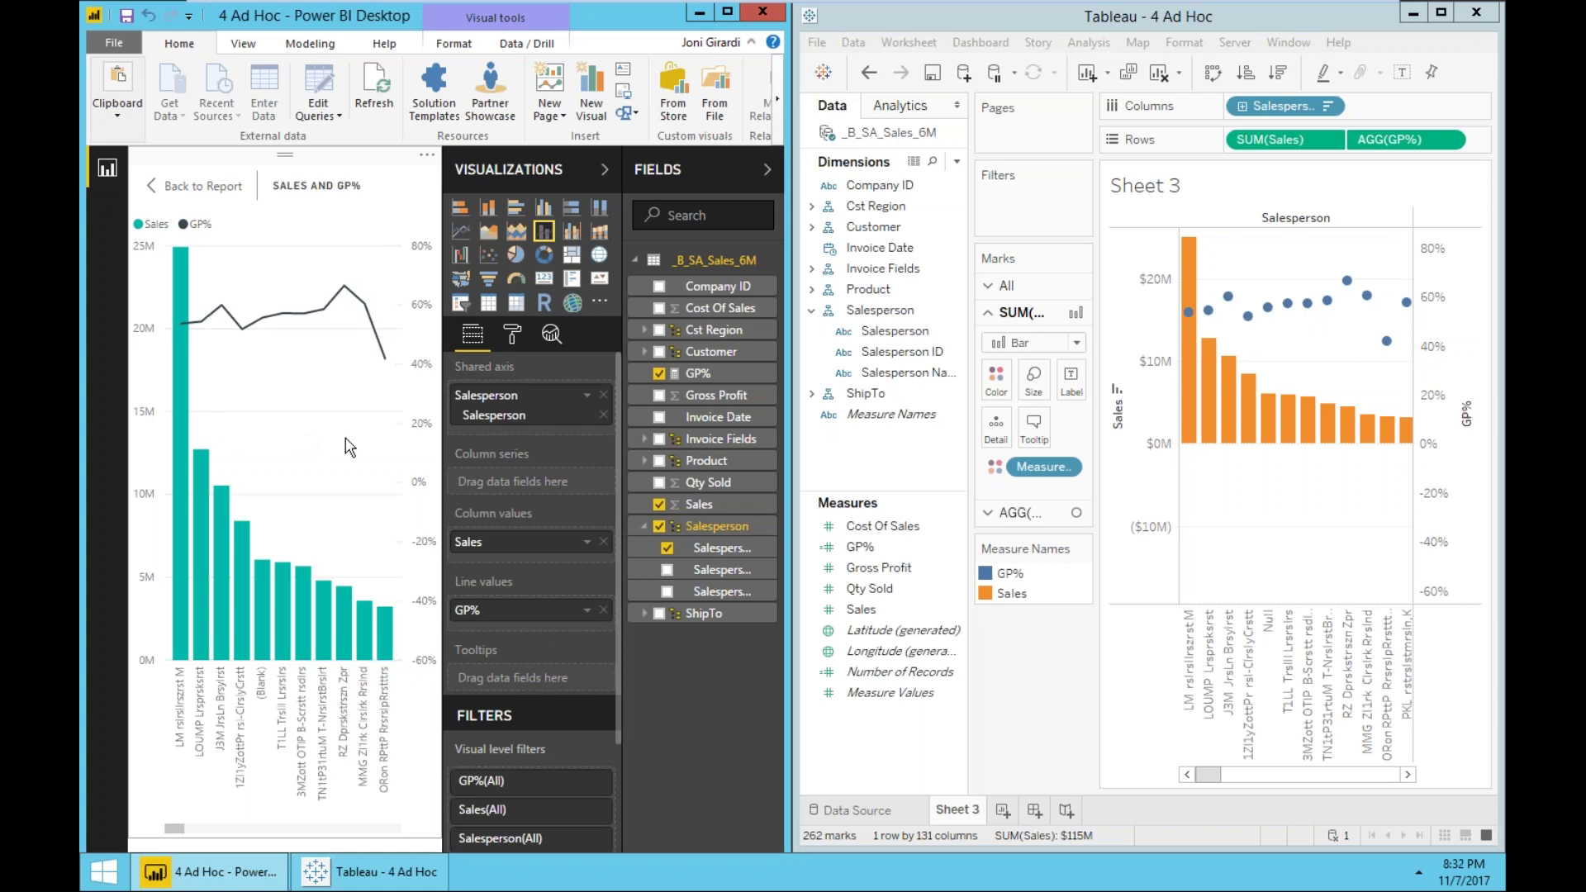
key("alt+Tab")
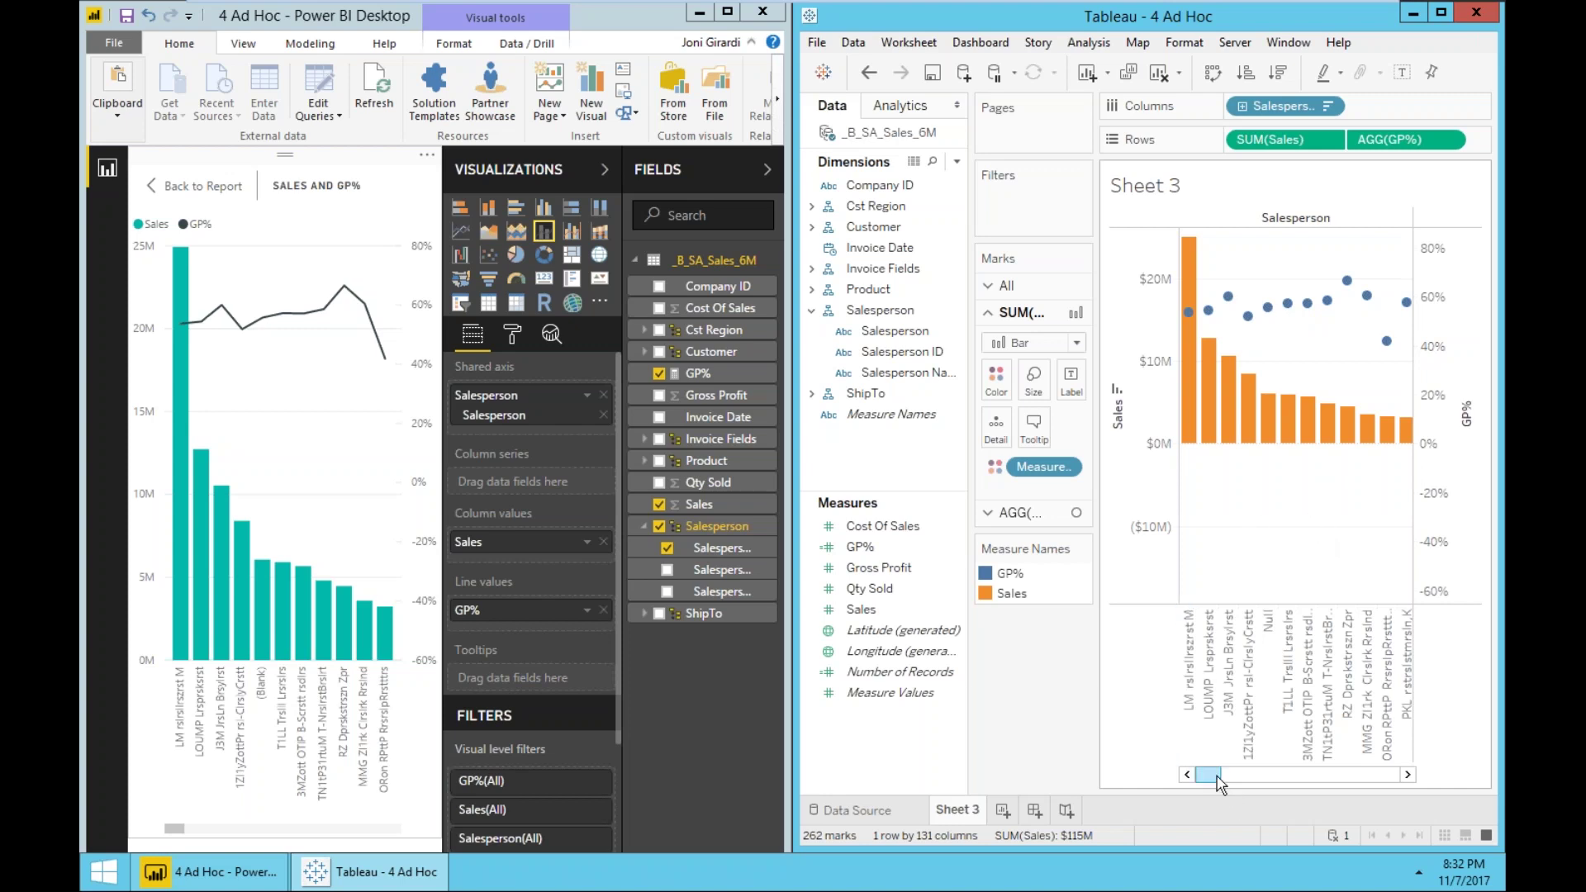
left_click_drag(1208, 774, 1279, 775)
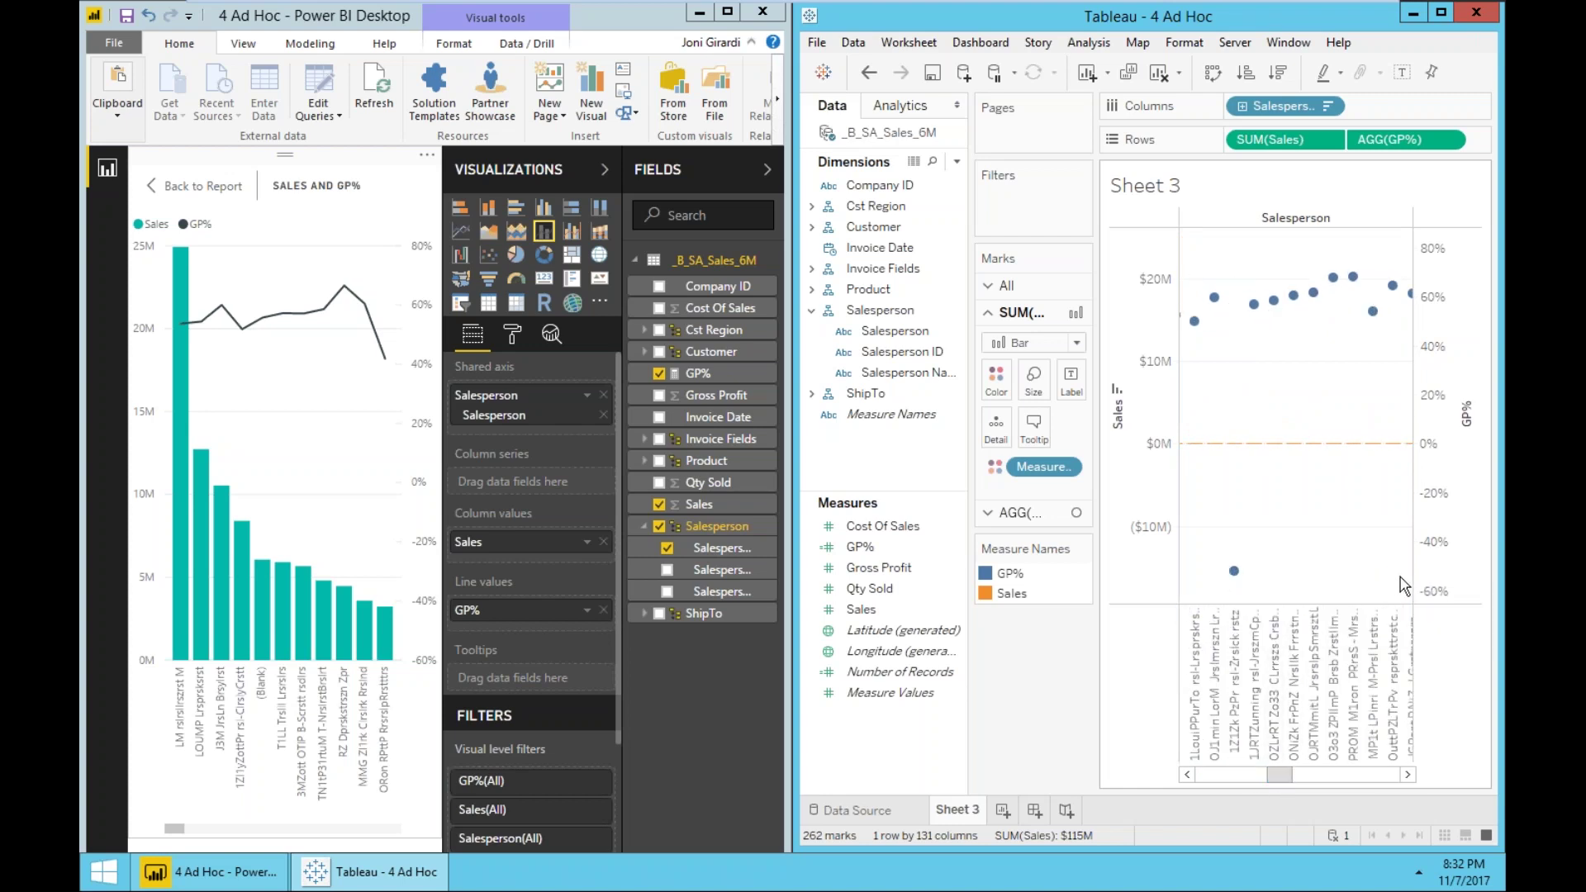
left_click(285, 499)
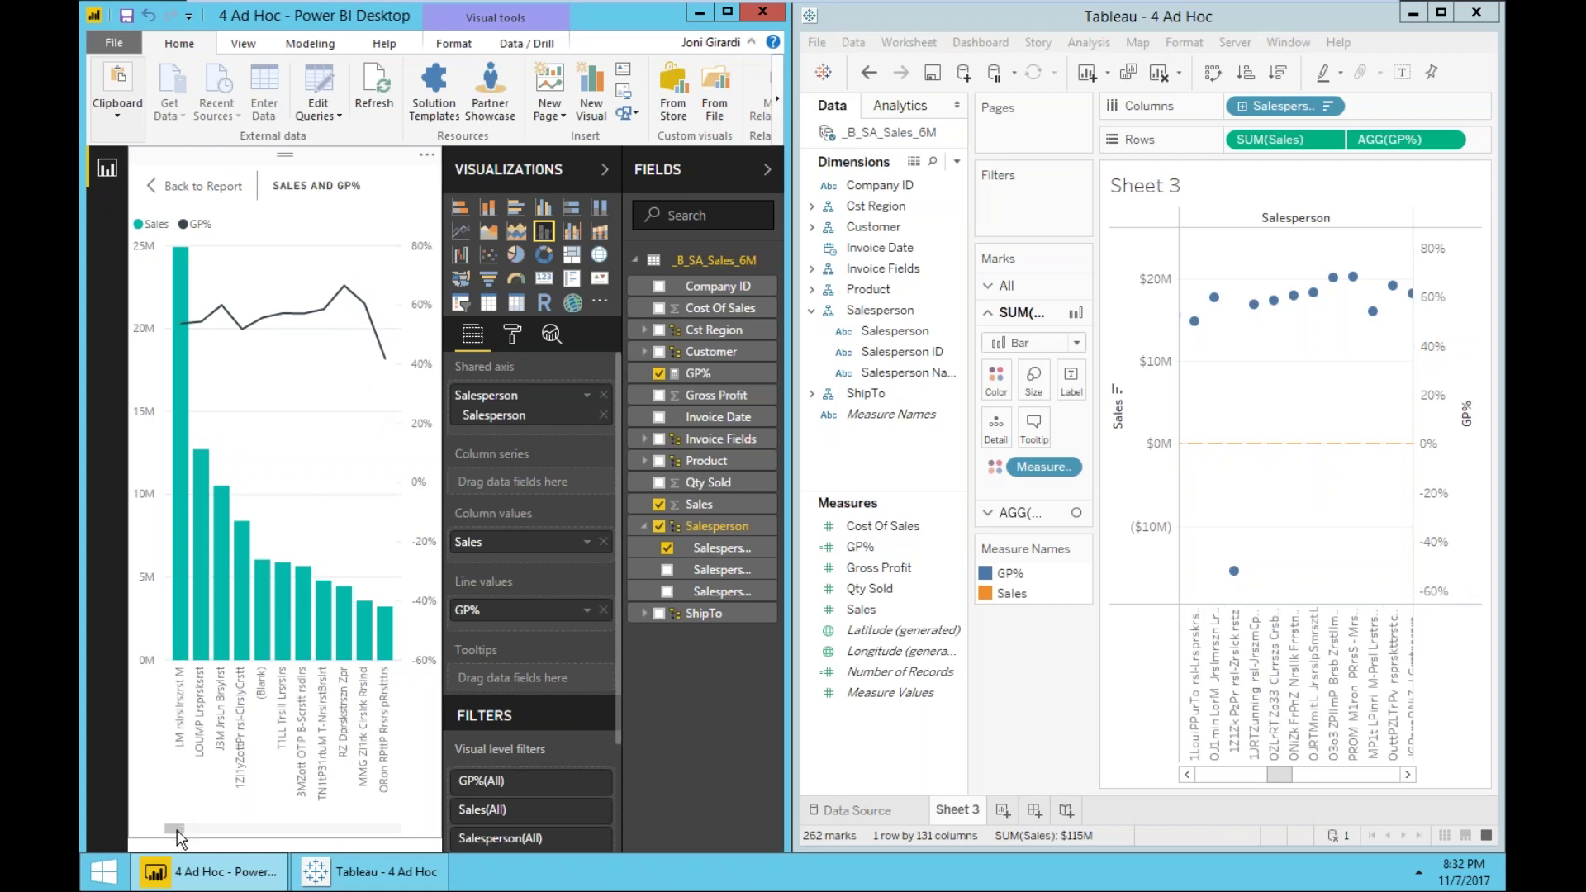
left_click_drag(177, 830, 253, 826)
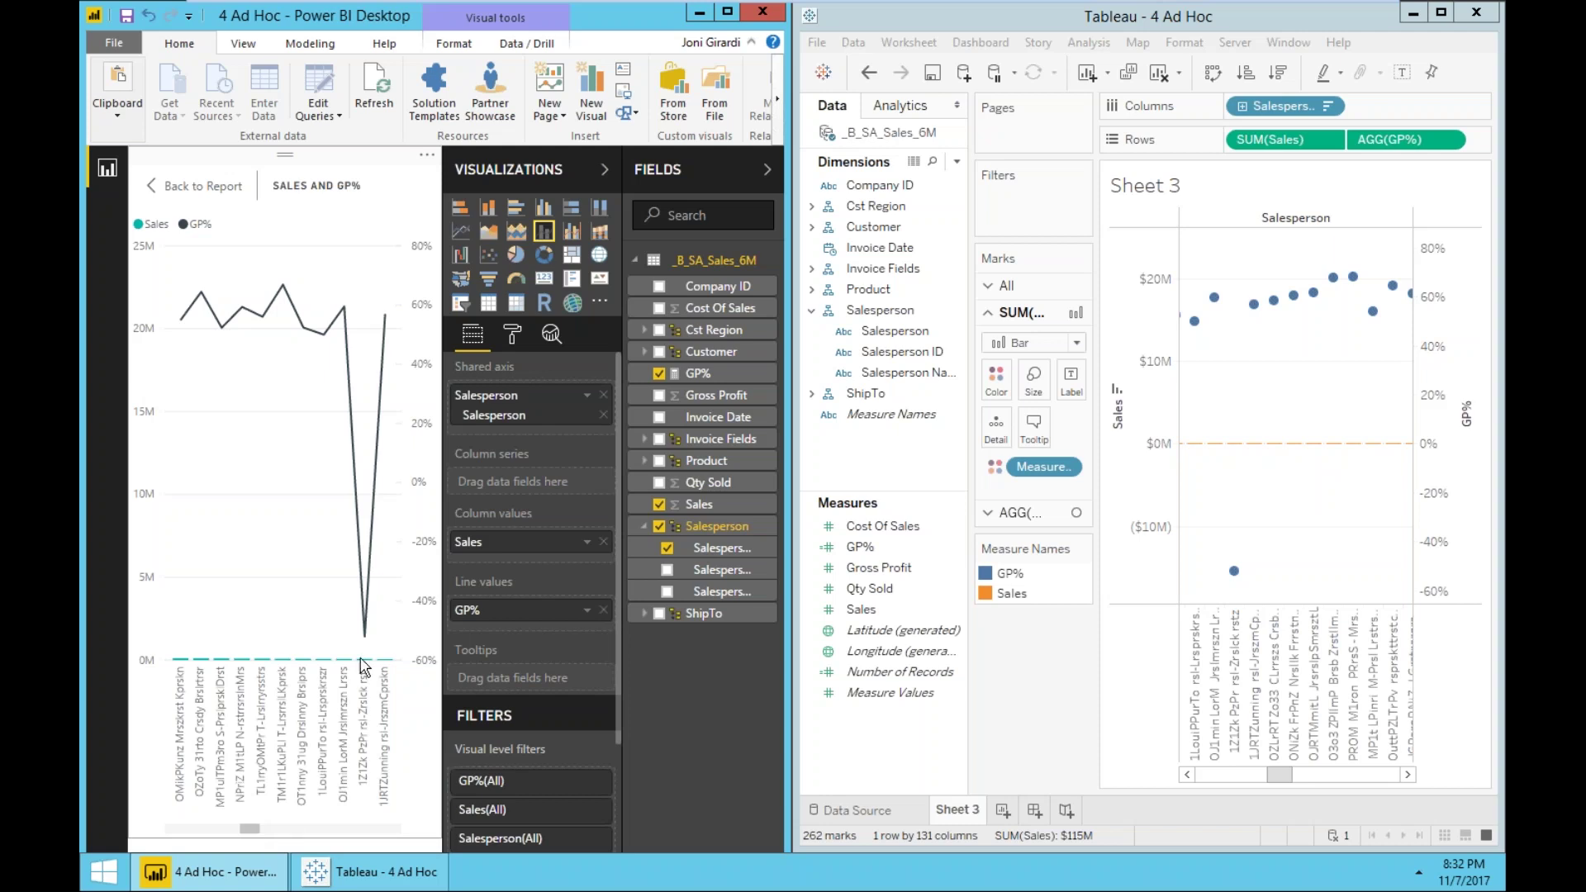
mouse_move(364, 650)
left_click_drag(253, 829, 124, 836)
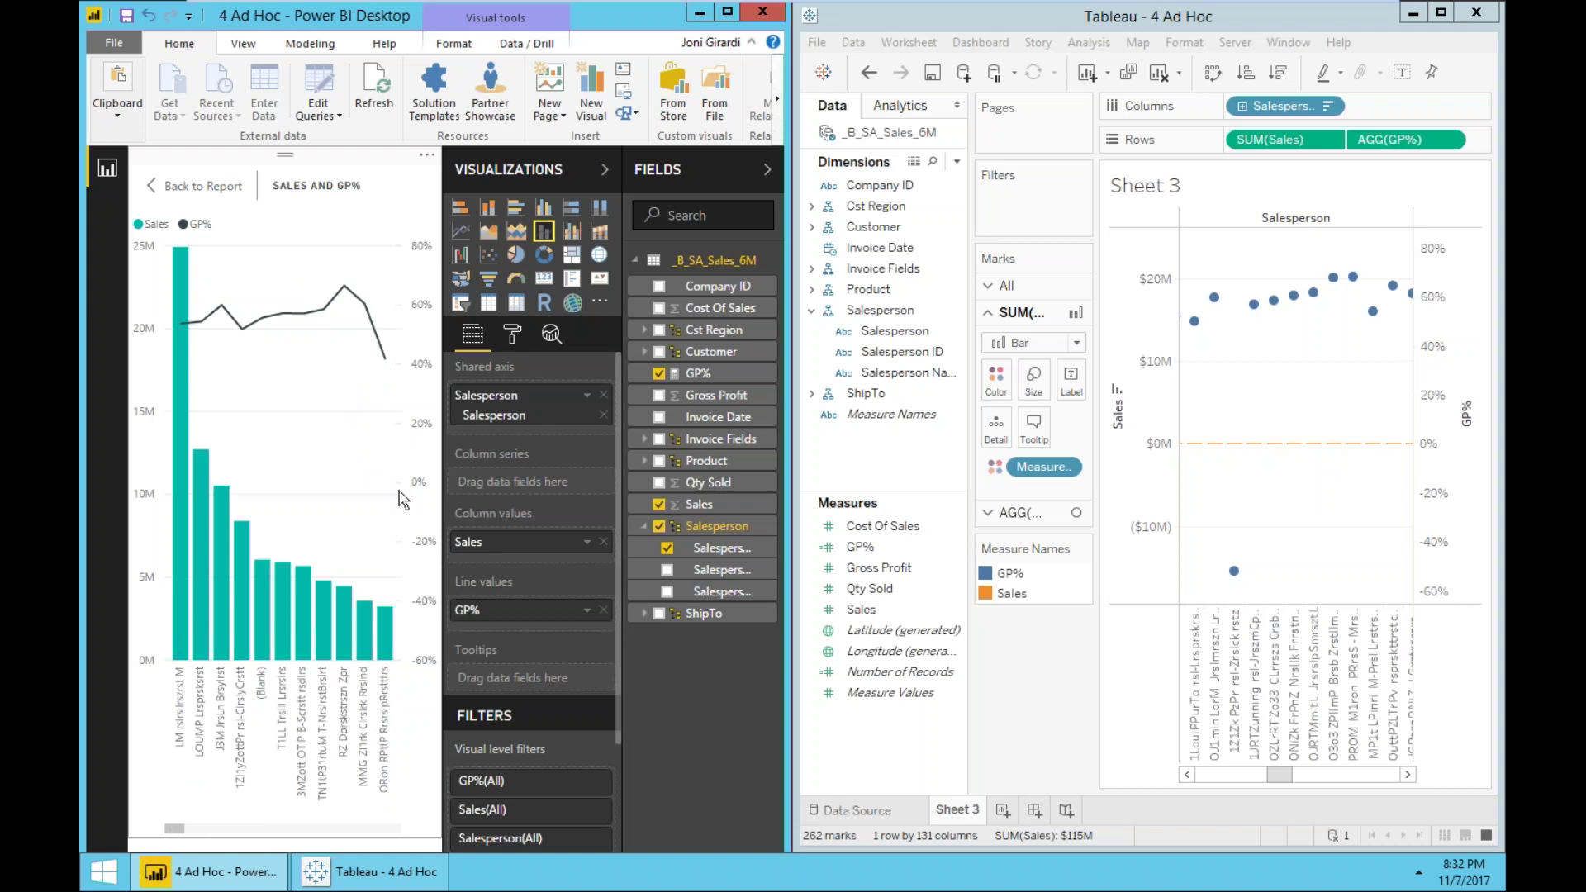
left_click(1289, 453)
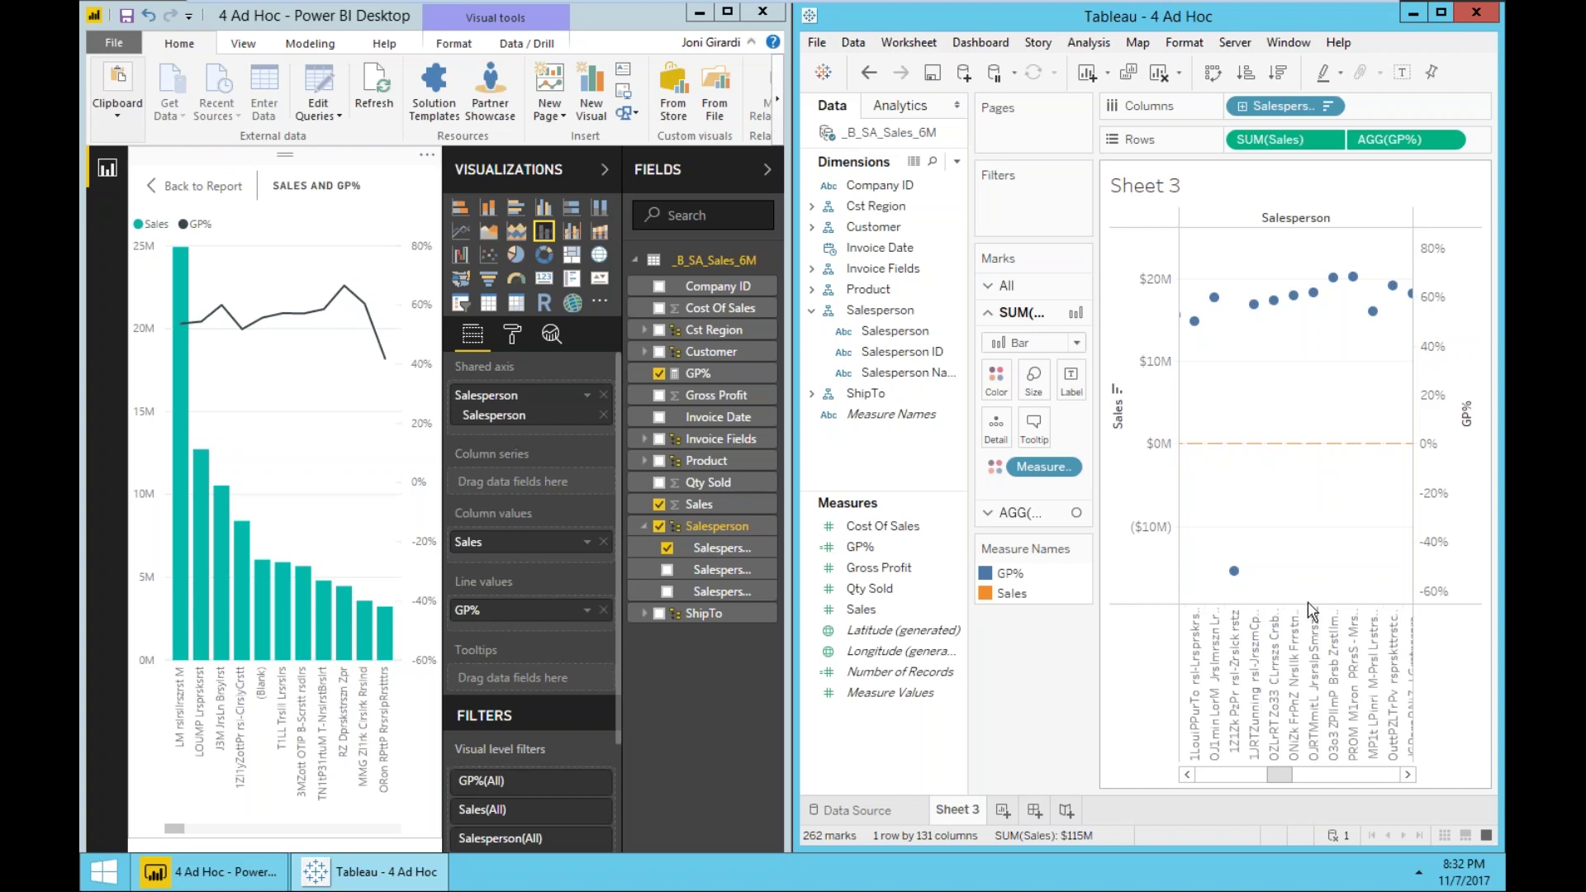
left_click_drag(1281, 775, 1196, 779)
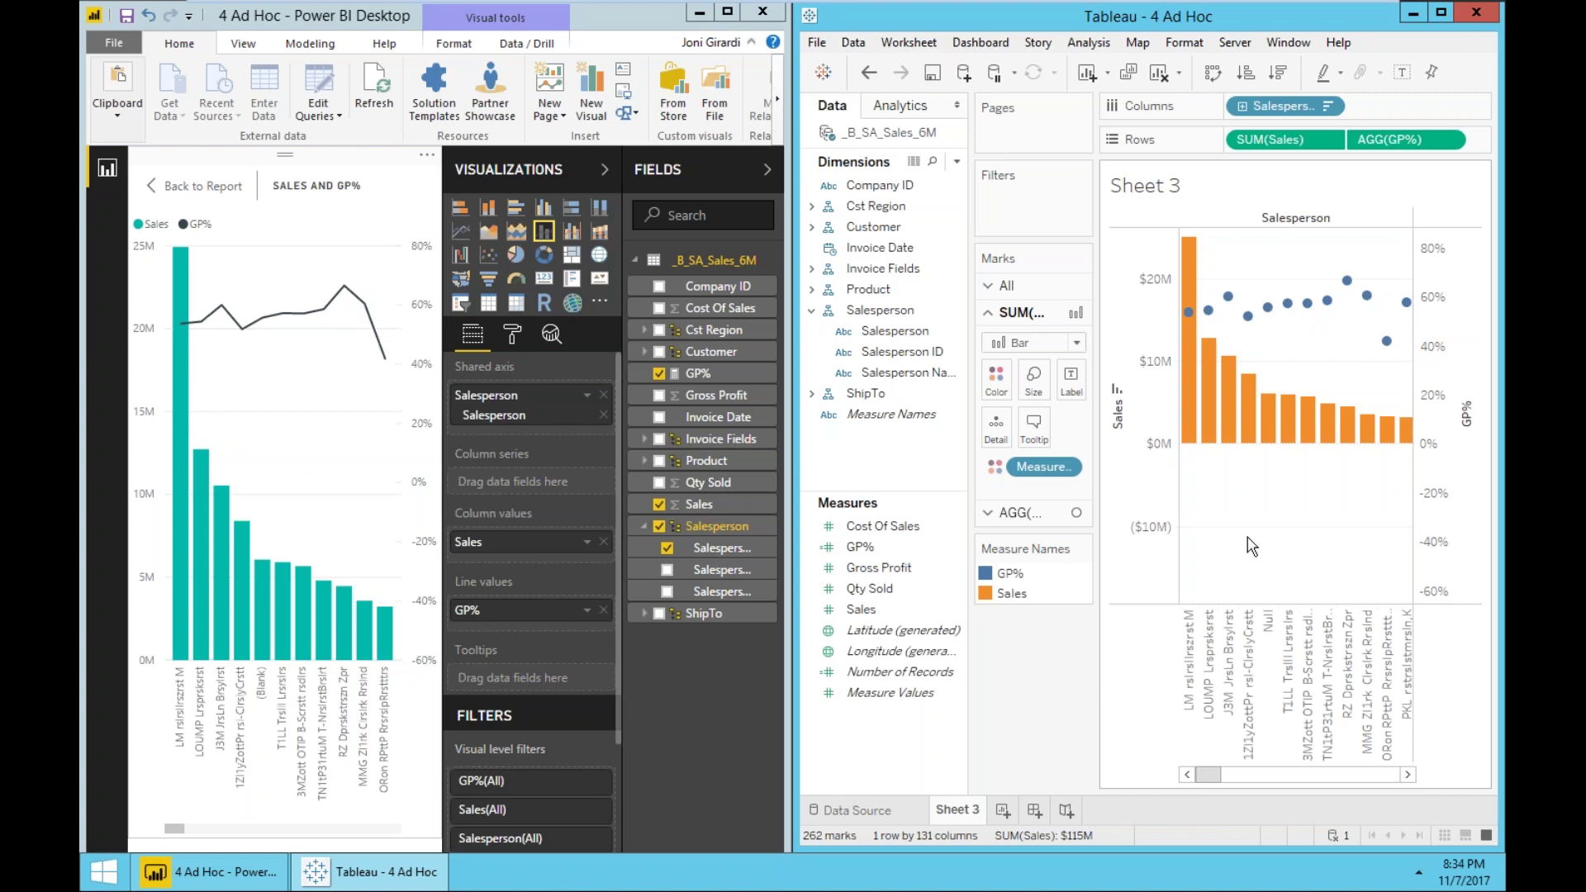
Colour the GP% dots by GP% value and move the orange-to-blue legend to the left pane.
mouse_move(1249, 319)
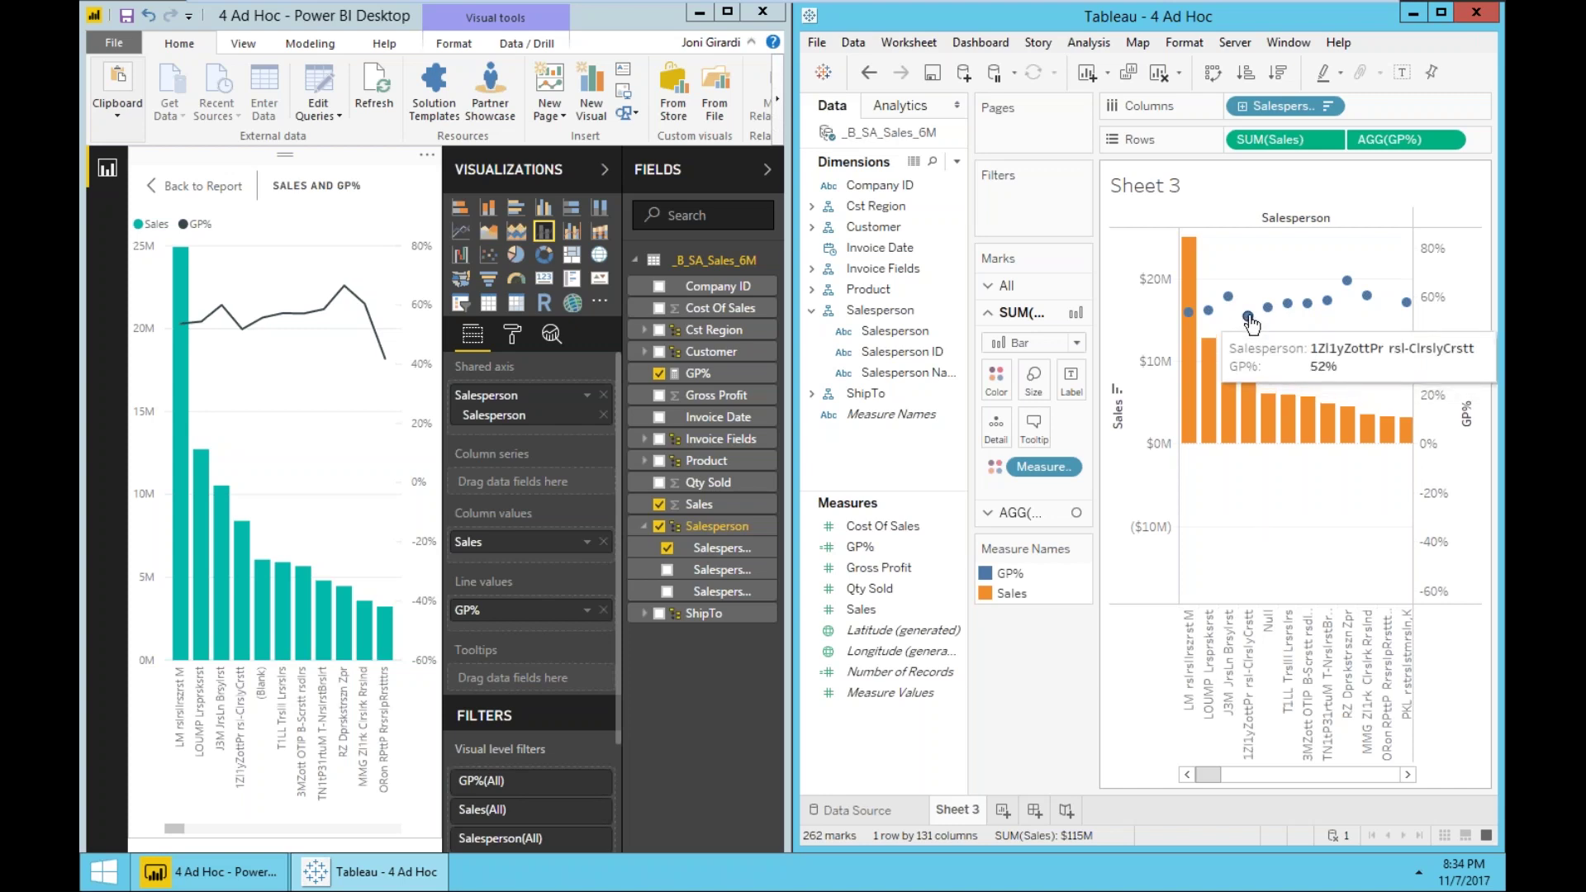
right_click(1248, 319)
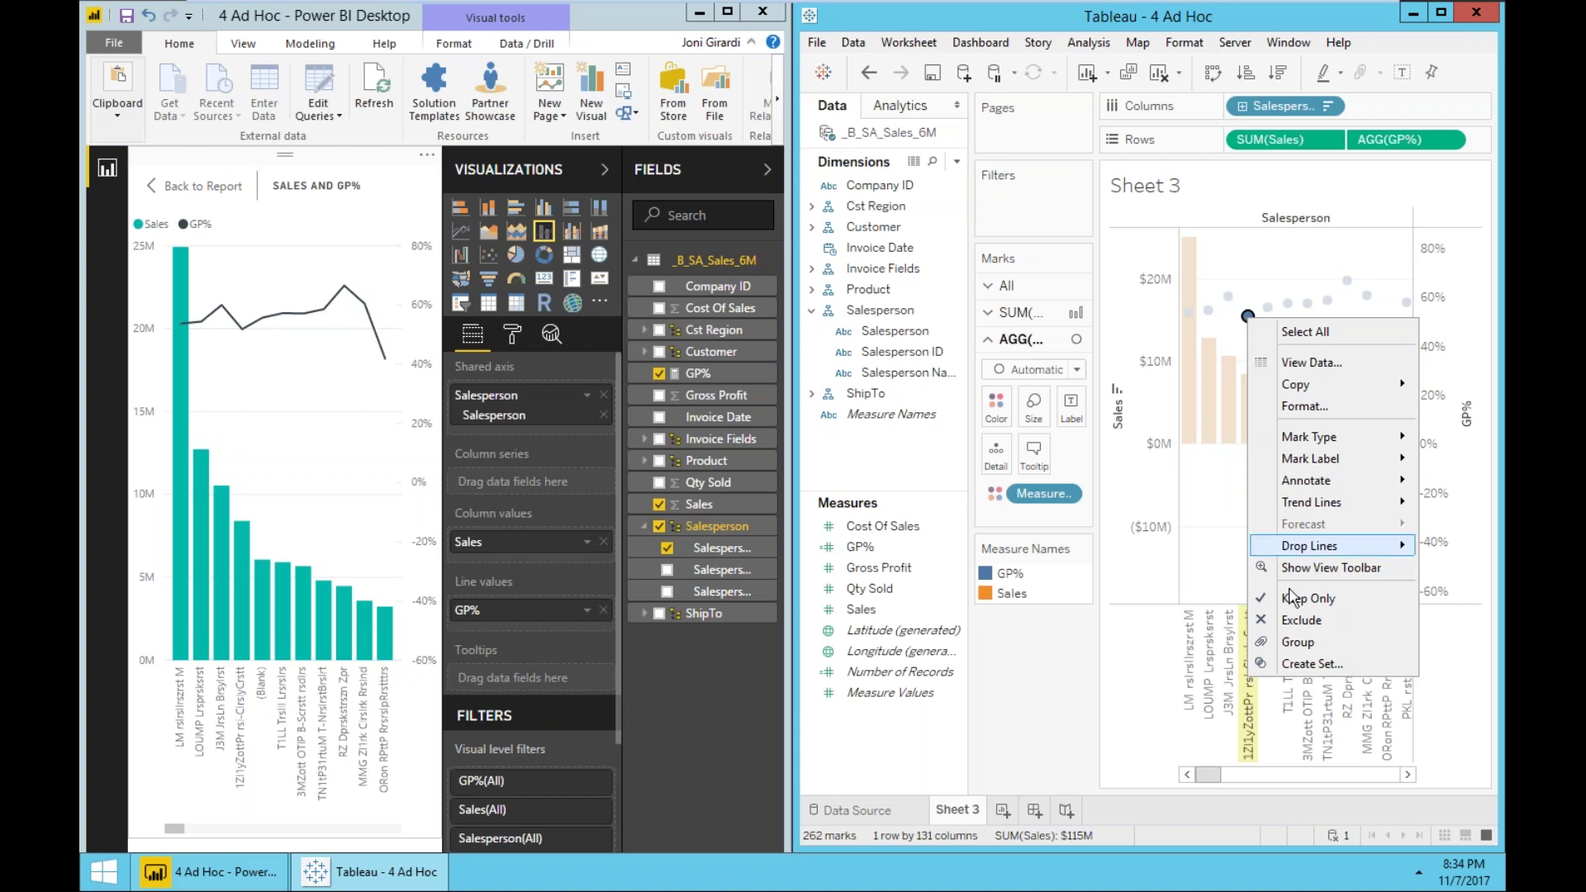
key("Escape")
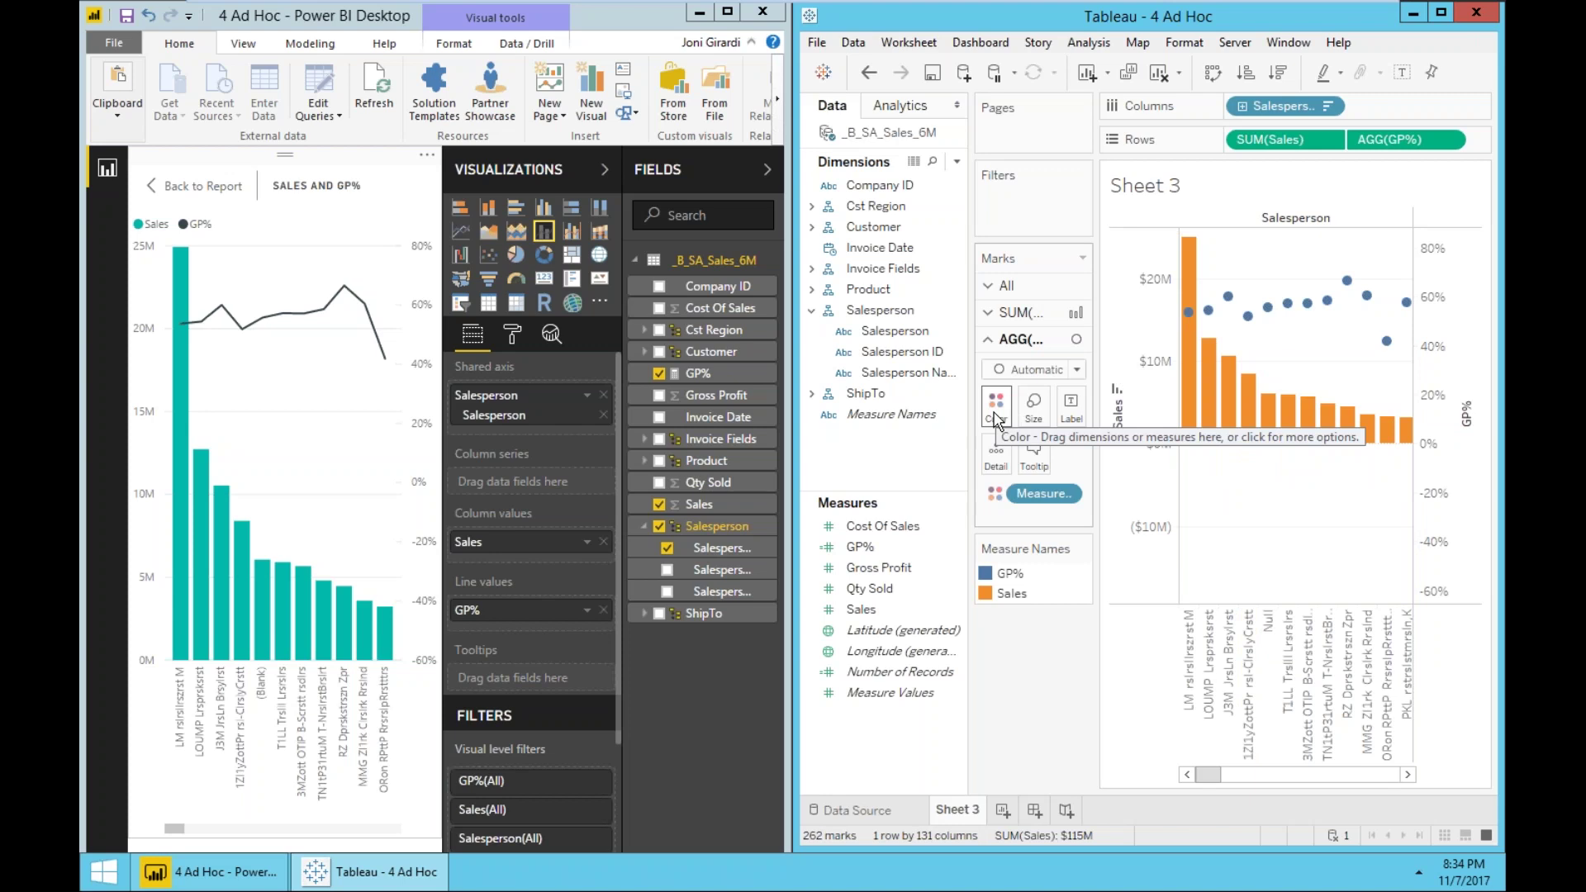
left_click(856, 549)
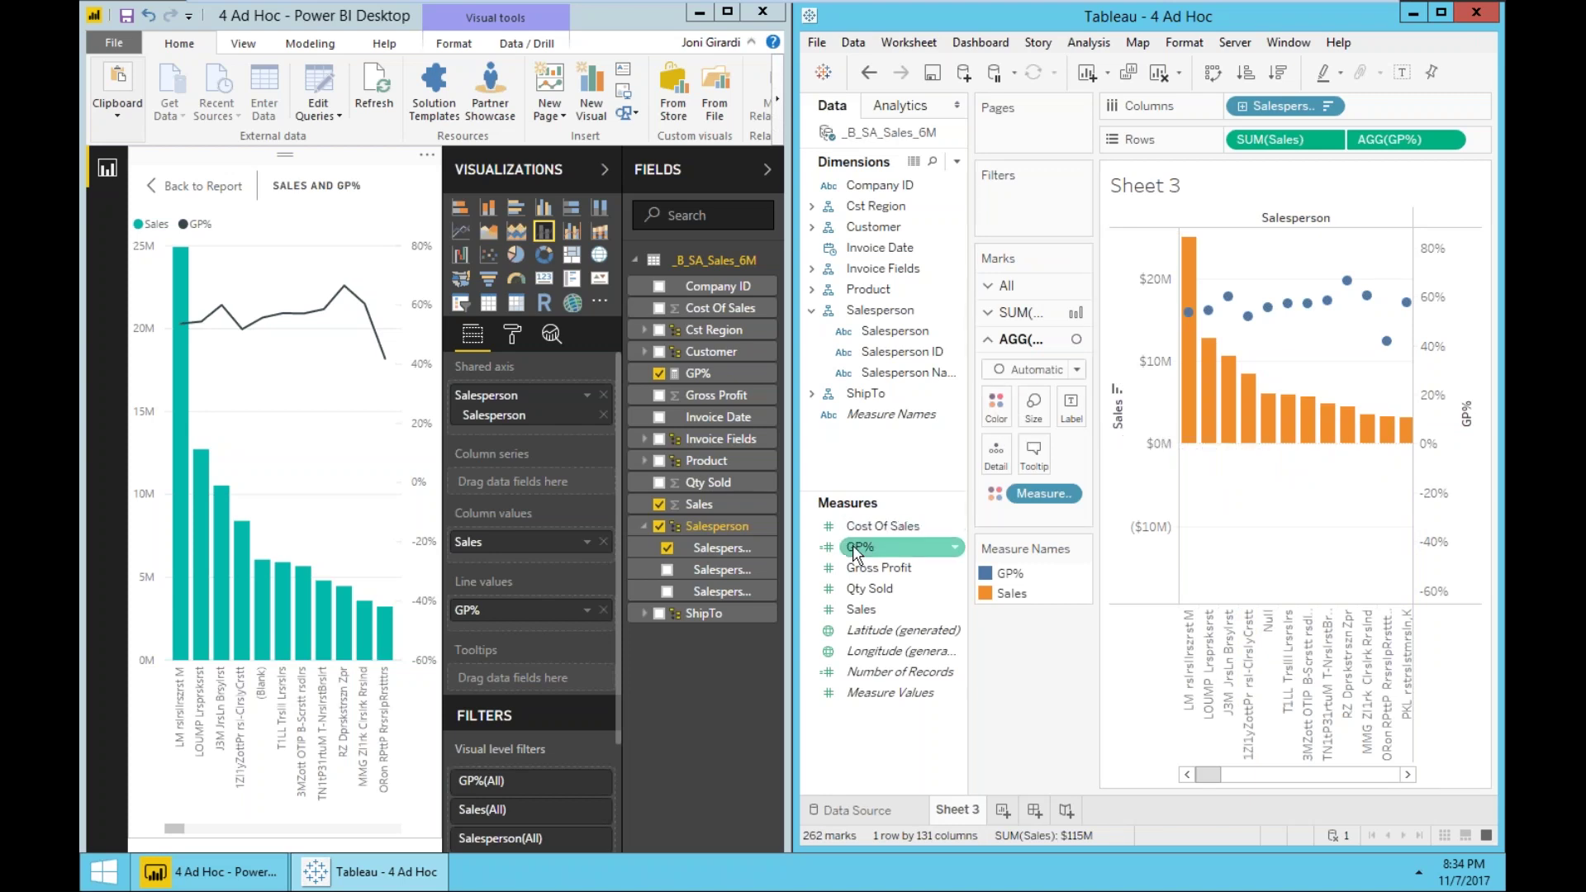
left_click_drag(857, 550, 996, 408)
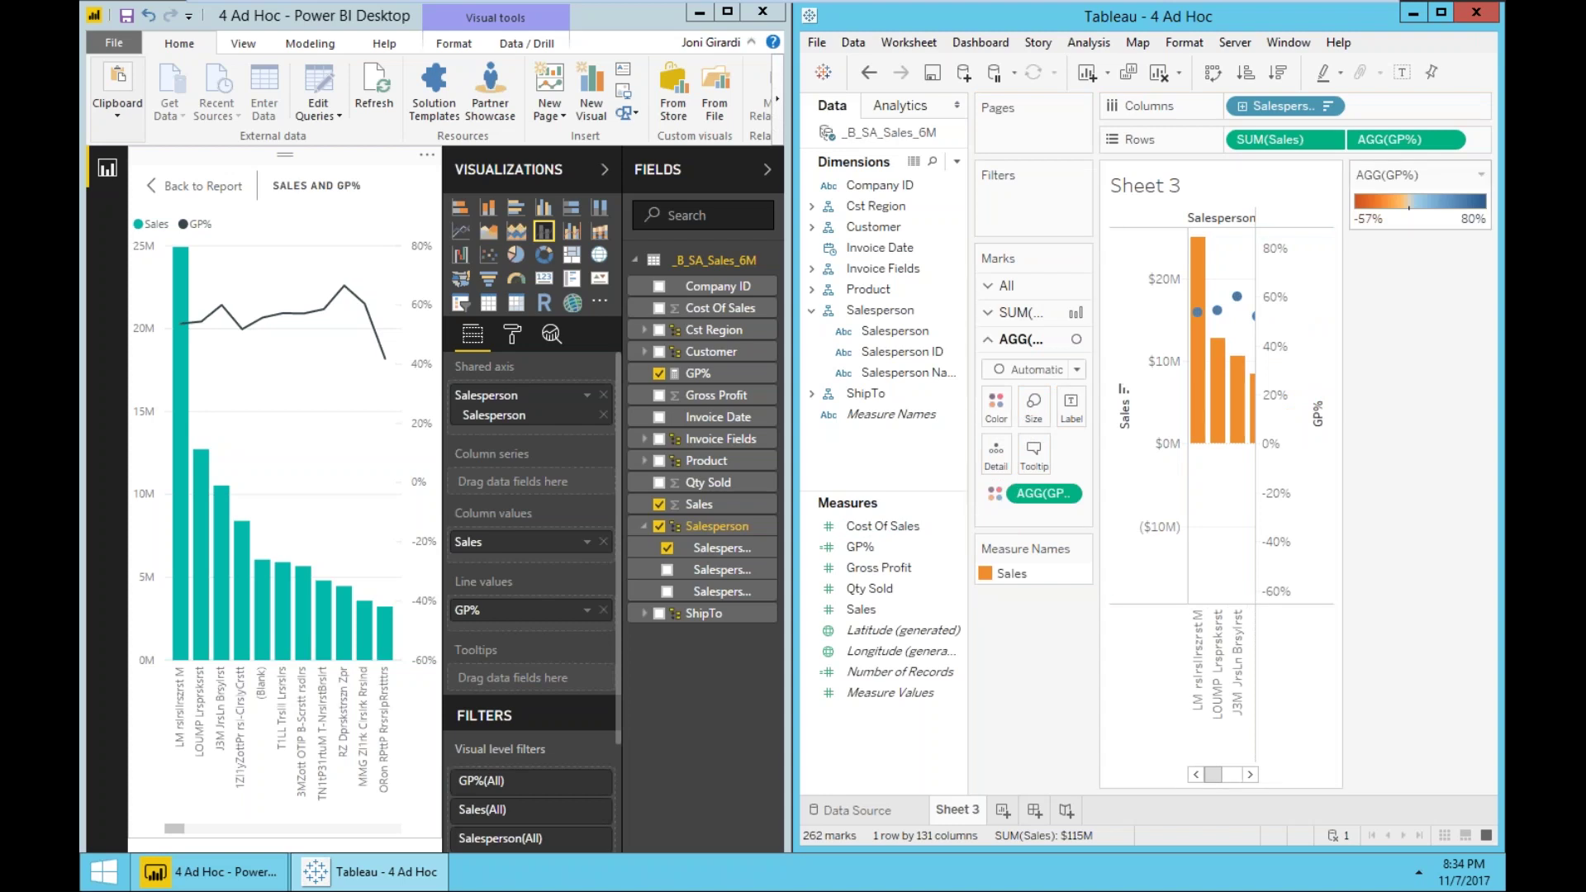
left_click_drag(1434, 173, 1050, 616)
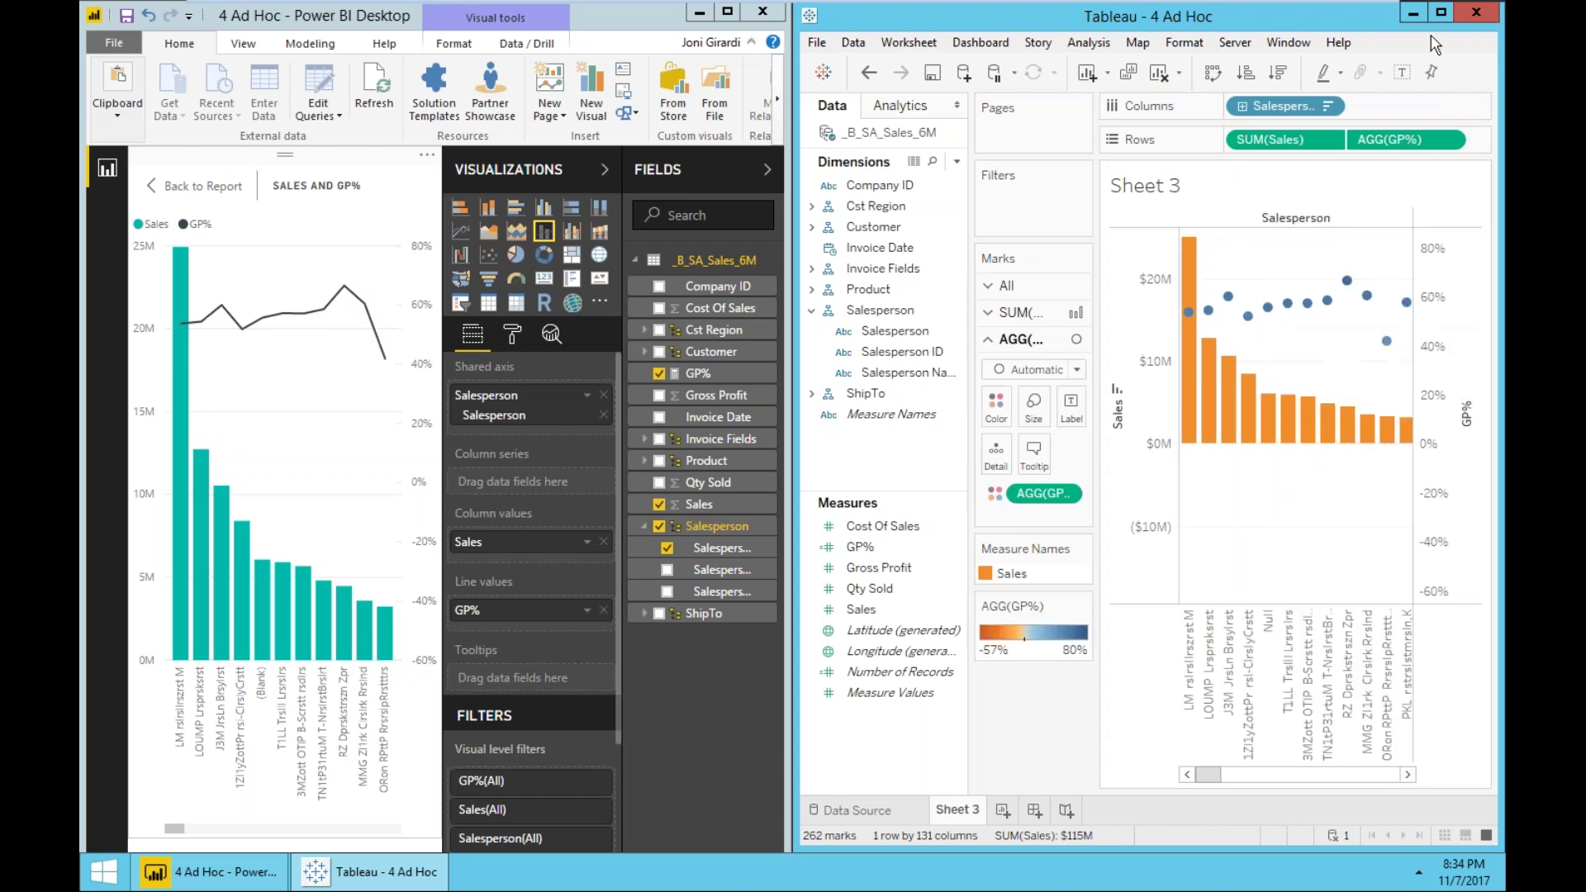
Maximize the Tableau window and scroll the chart horizontally across more salespeople.
left_click(1440, 13)
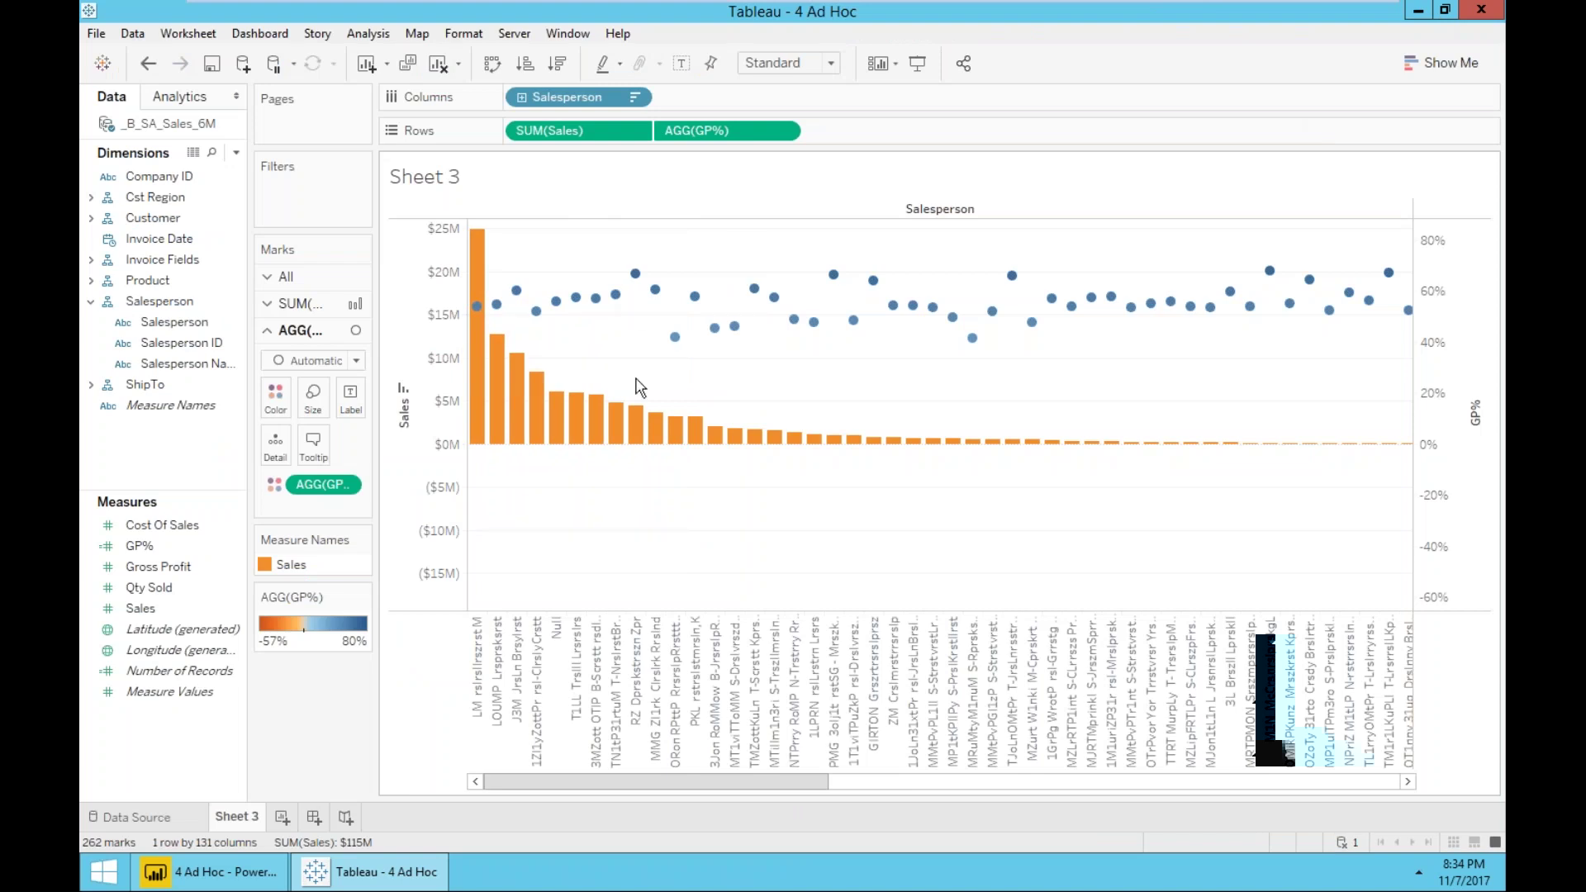
left_click(140, 608)
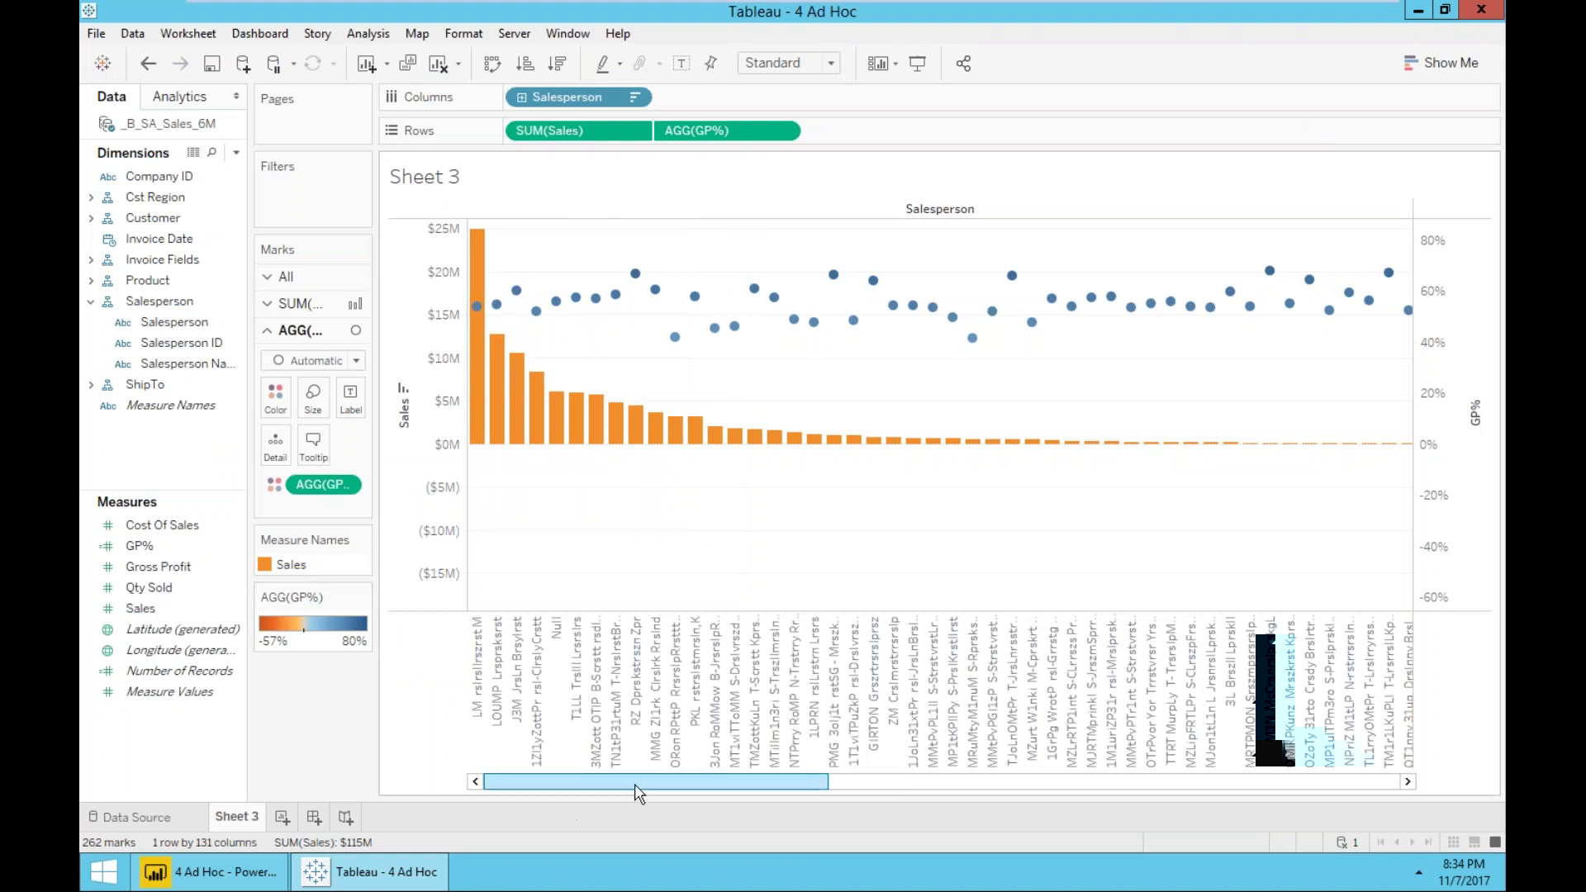
left_click_drag(682, 780, 596, 797)
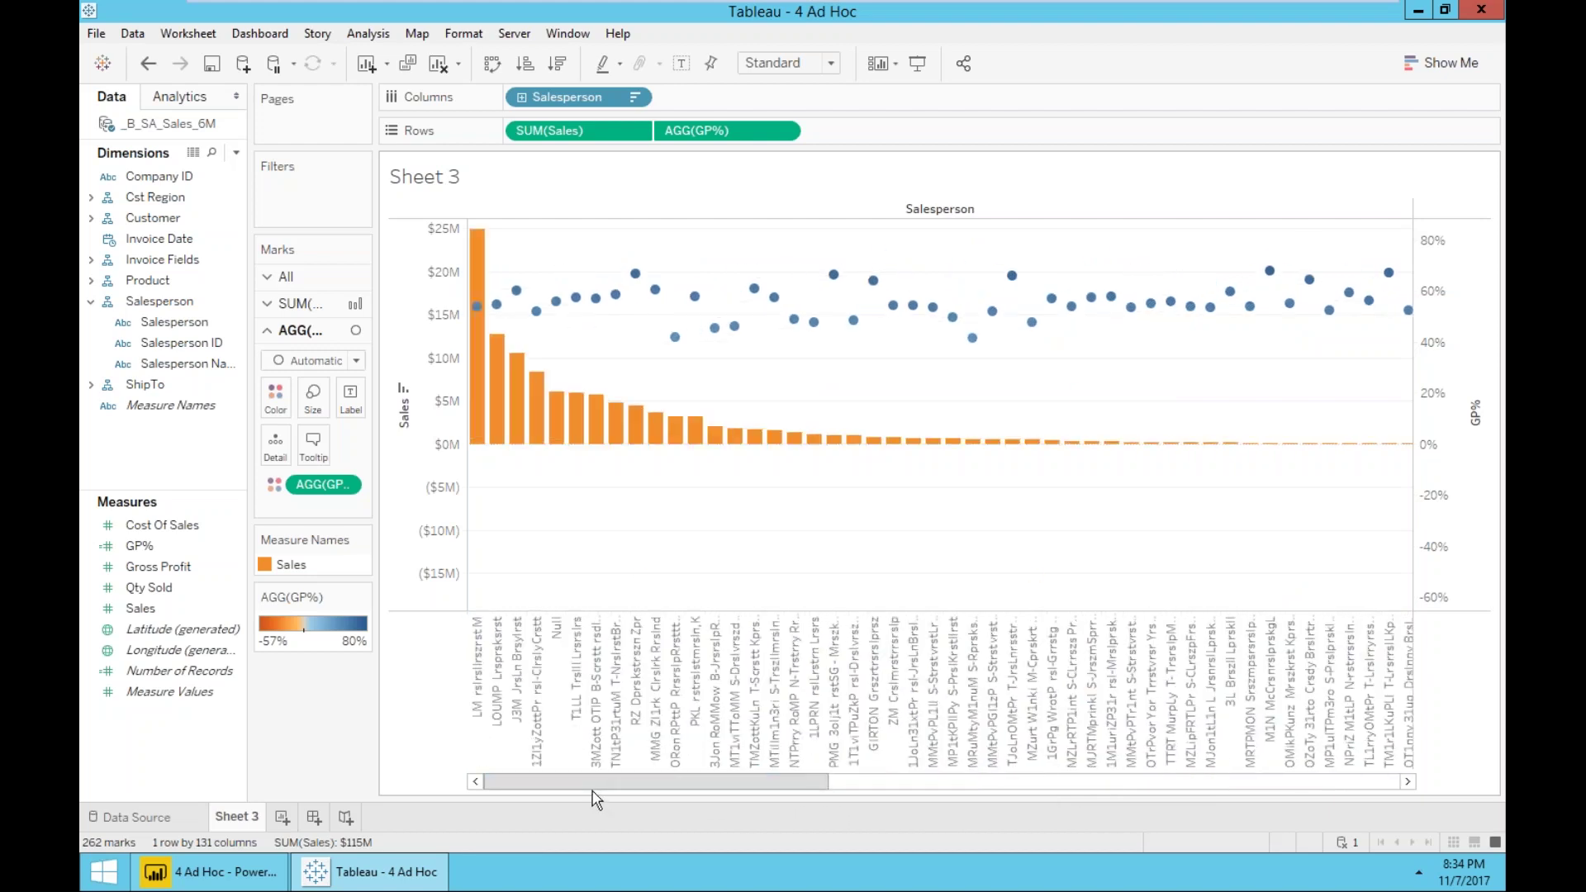
Set the GP% colour legend to 2 stepped colours with the centre at 0.5.
right_click(304, 626)
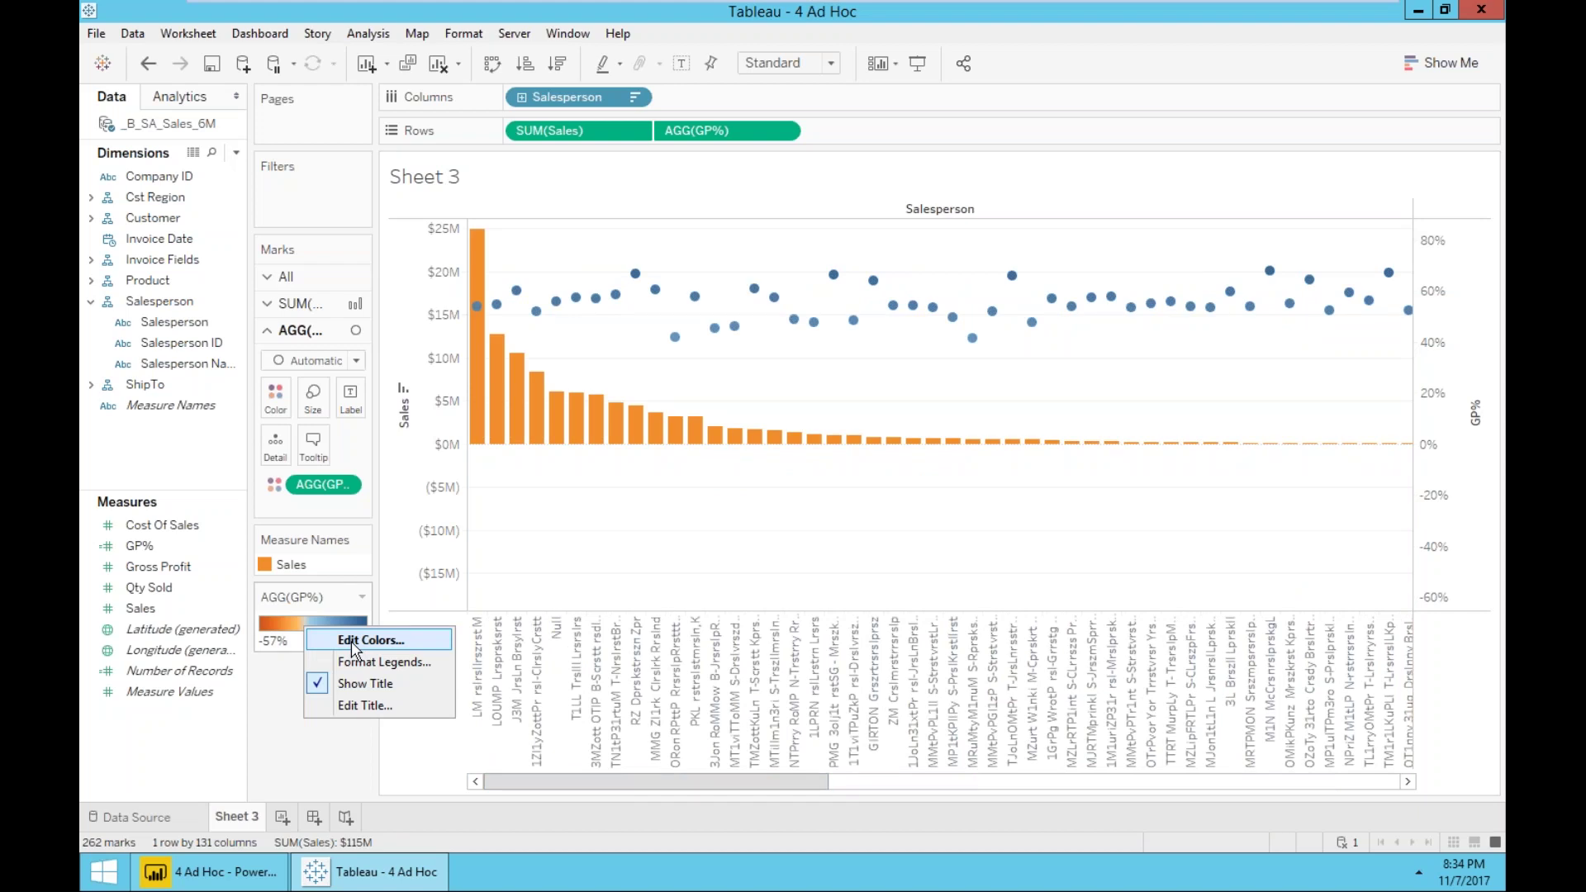
left_click(350, 641)
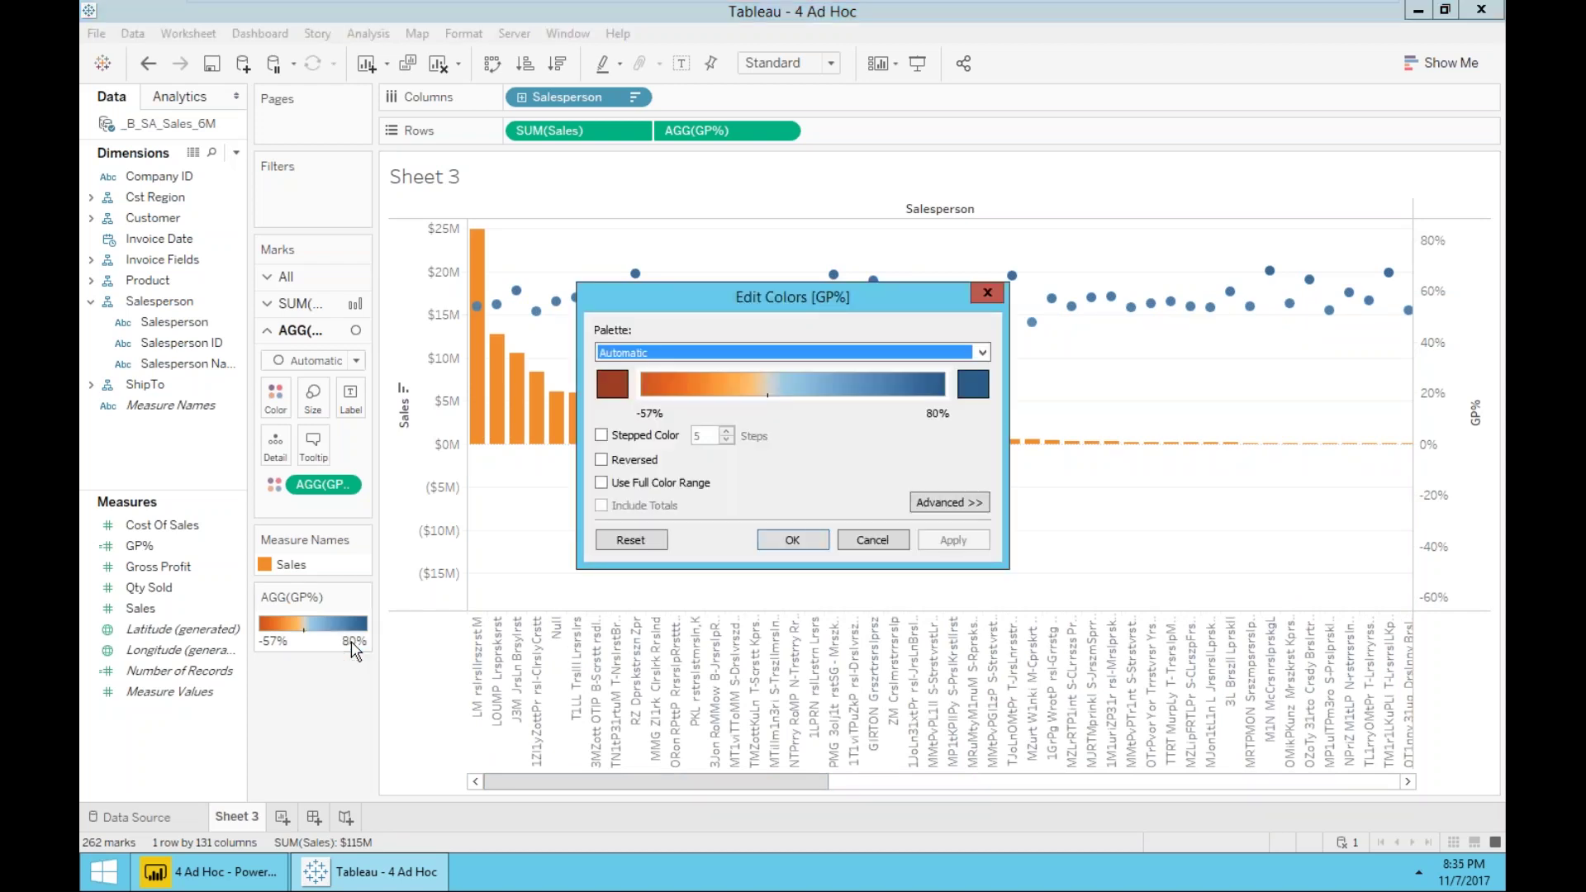
left_click(637, 435)
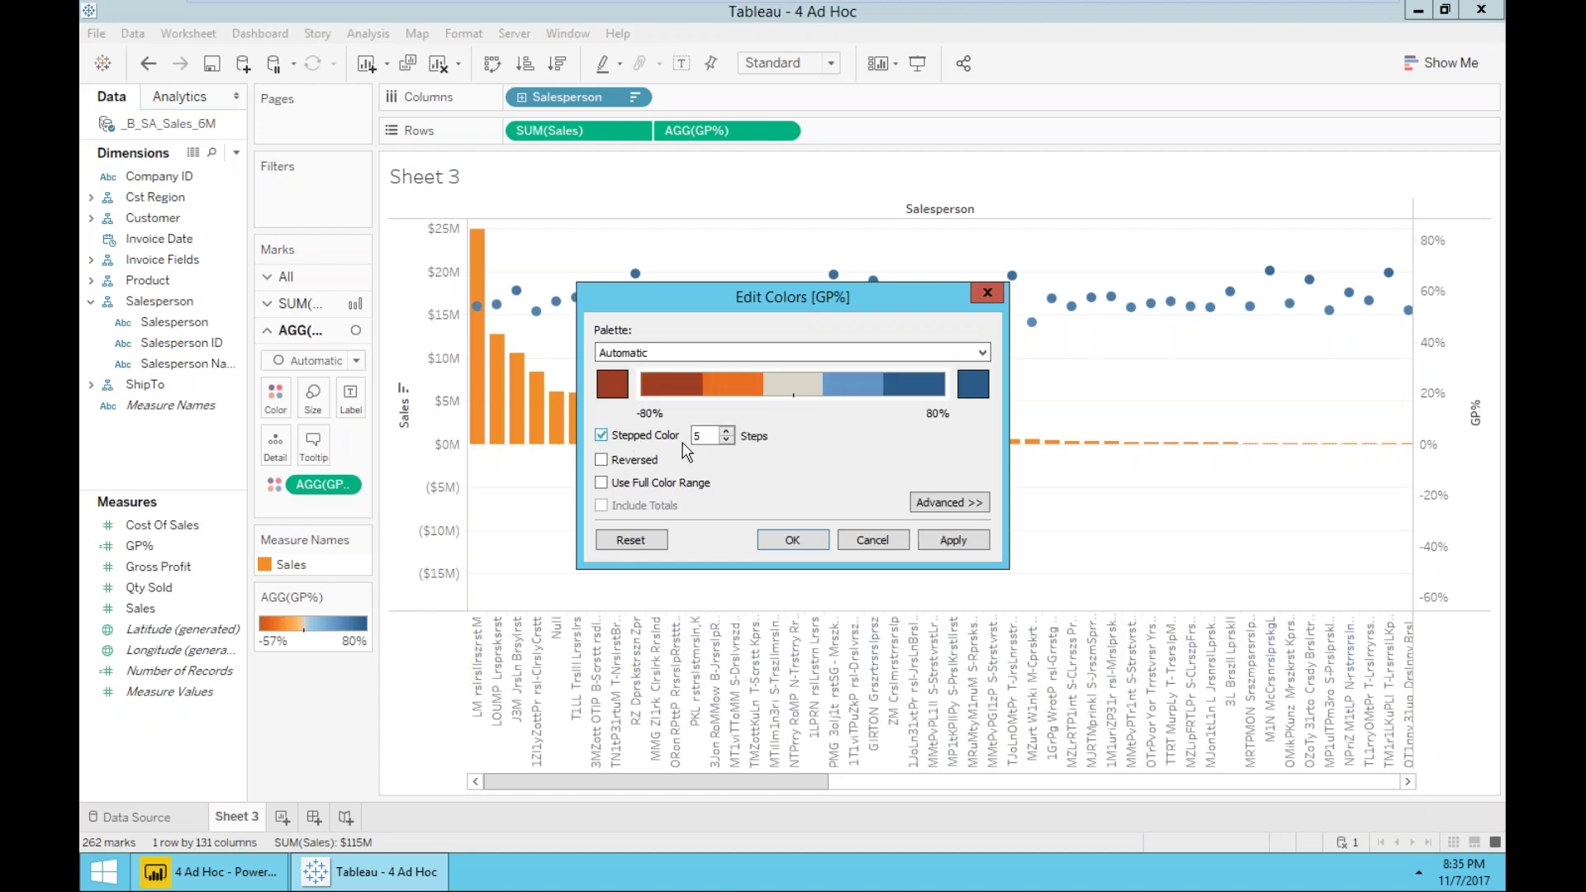
left_click(727, 440)
left_click(726, 440)
left_click(727, 440)
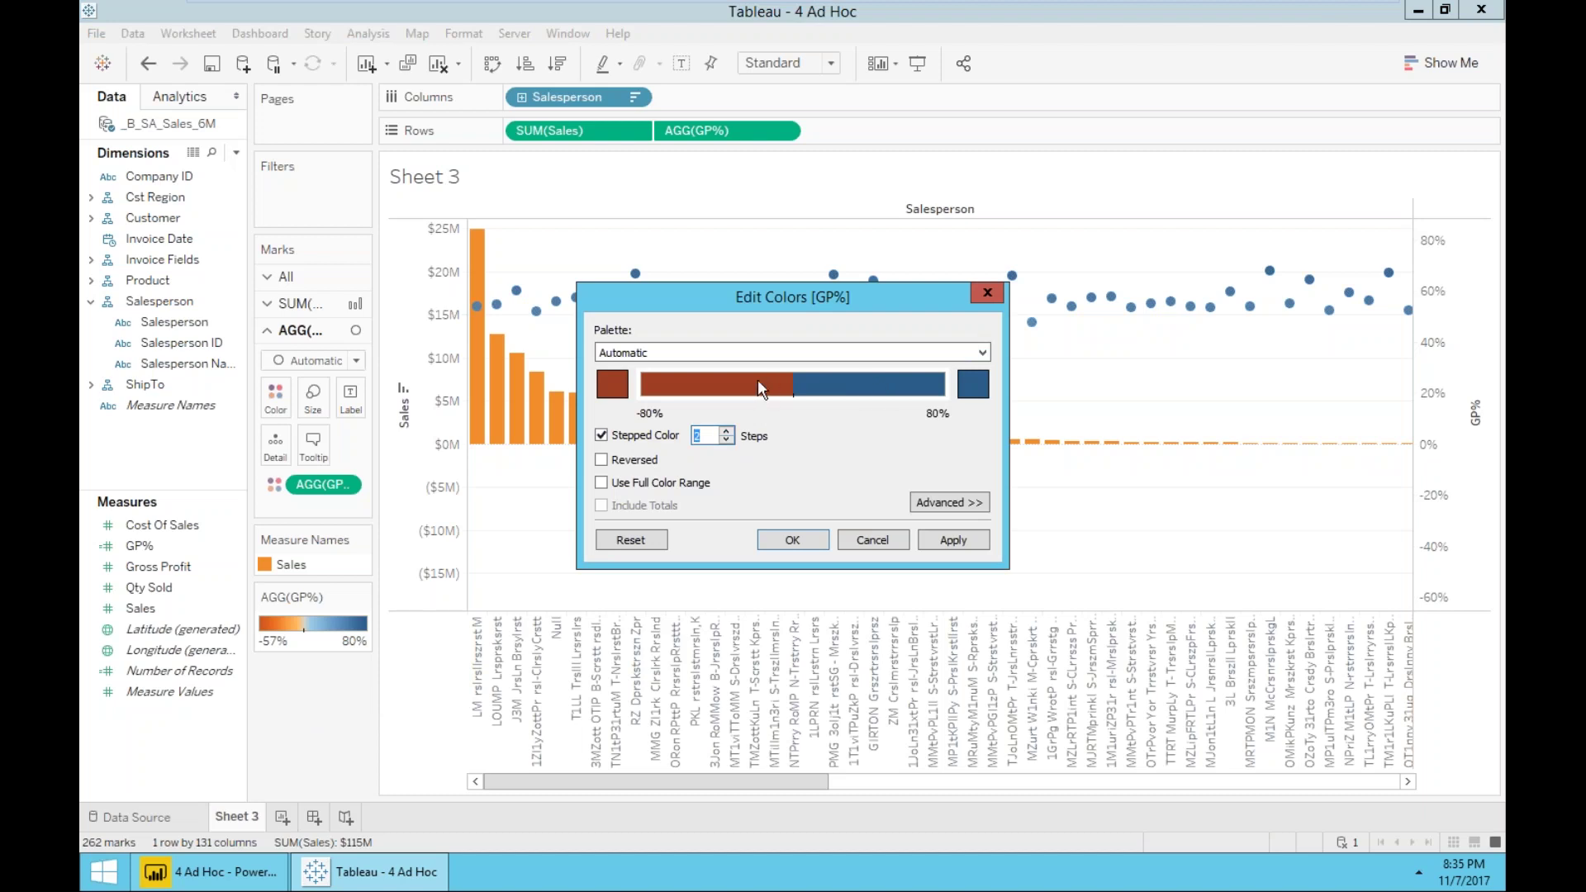
left_click(941, 506)
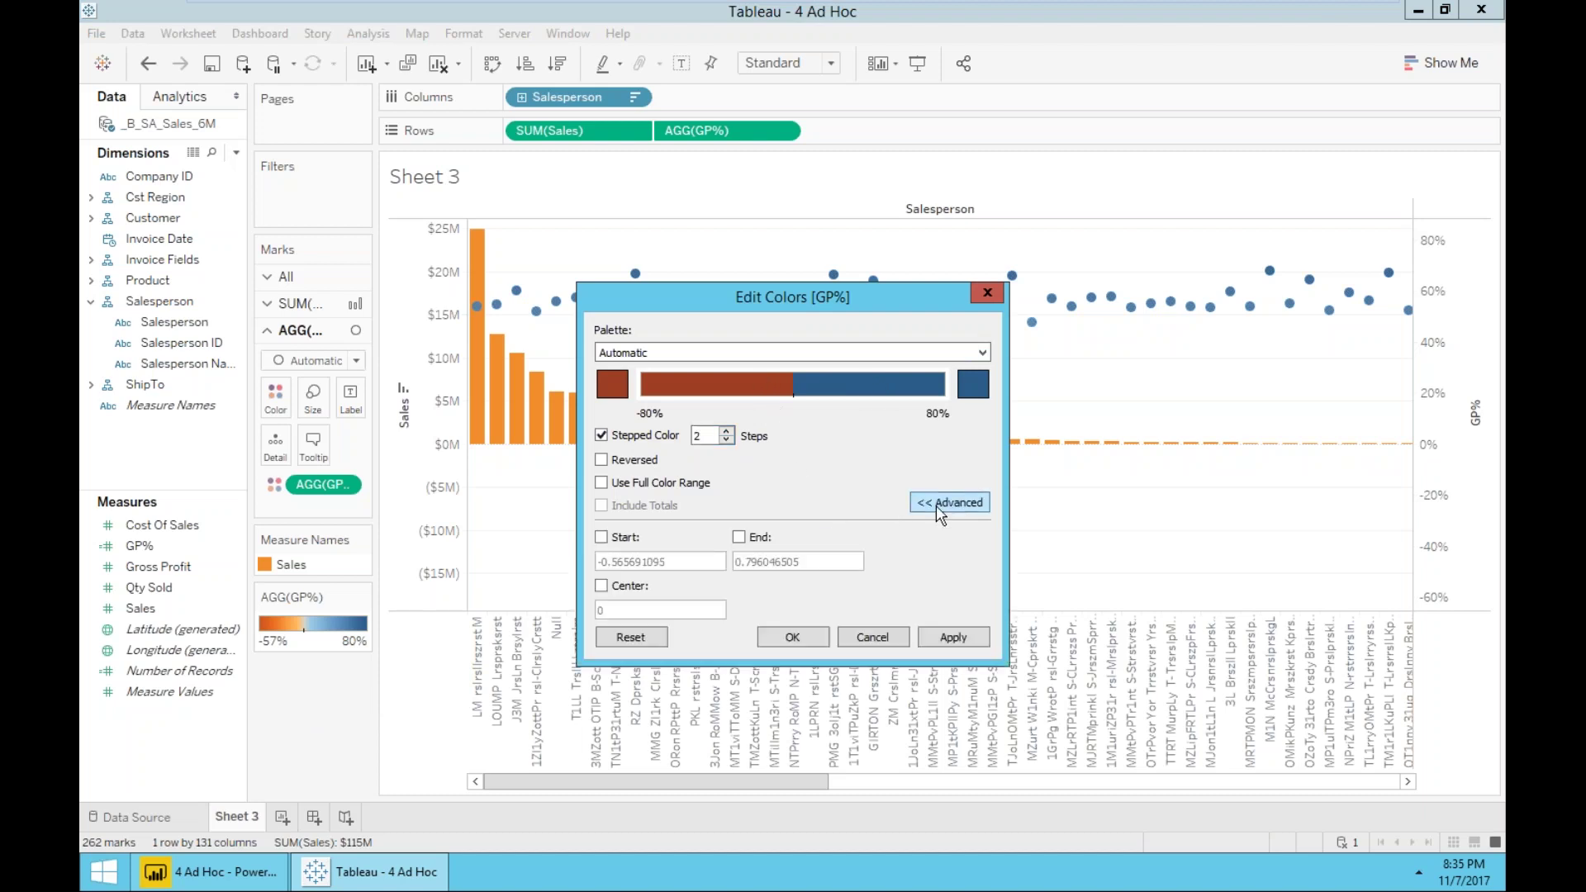
left_click(601, 586)
key("BackSpace")
type("0.5")
left_click(791, 637)
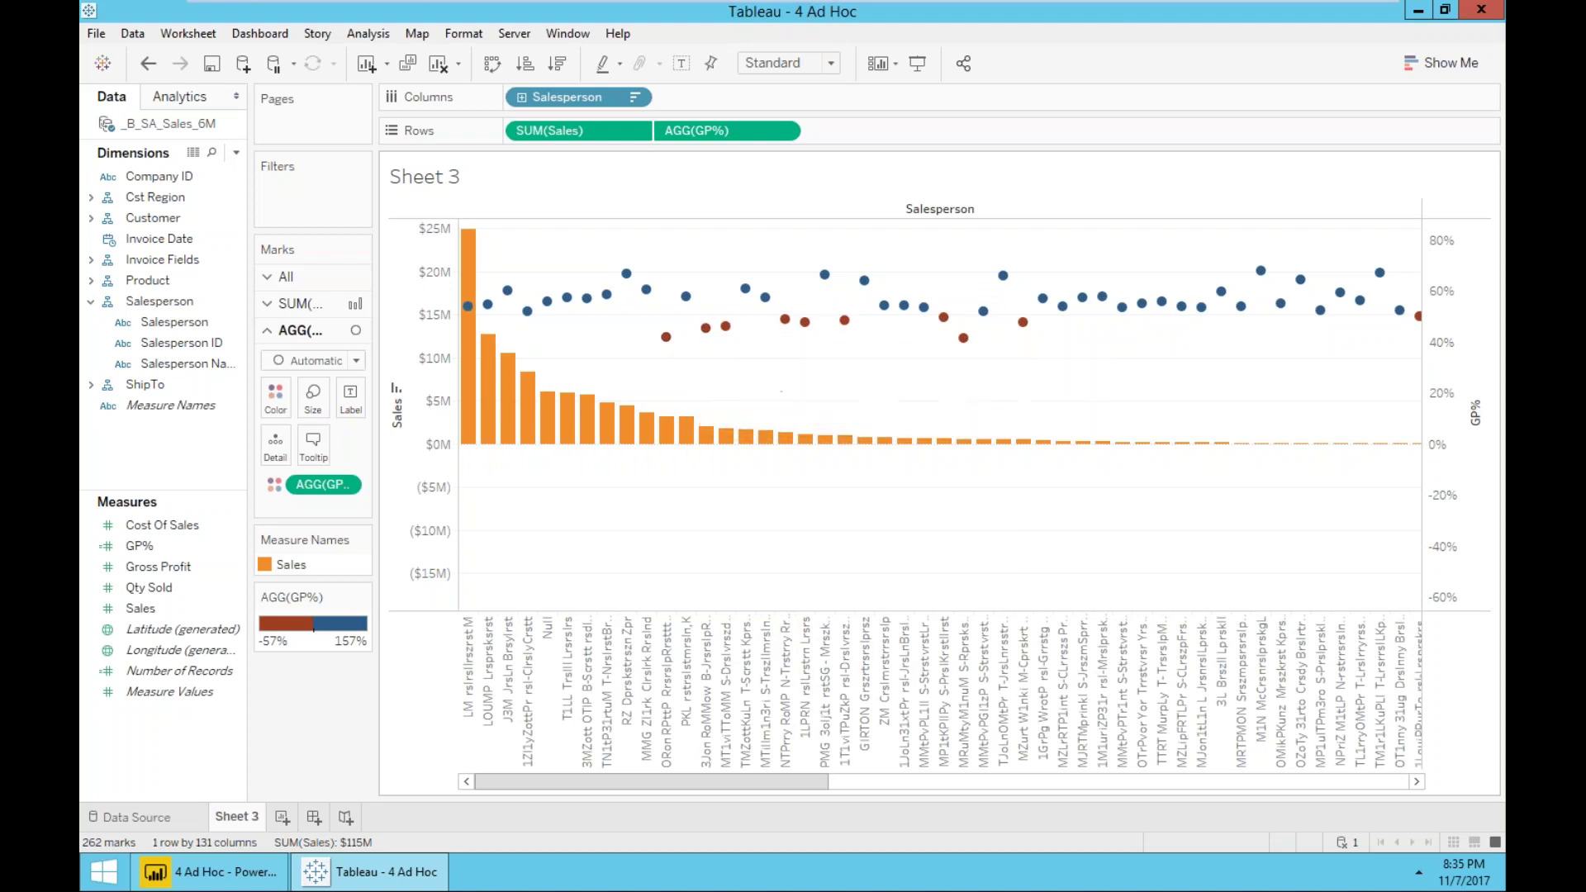
mouse_move(1022, 324)
Restore Tableau to the right half of the screen and maximize Power BI Desktop.
left_click(1445, 10)
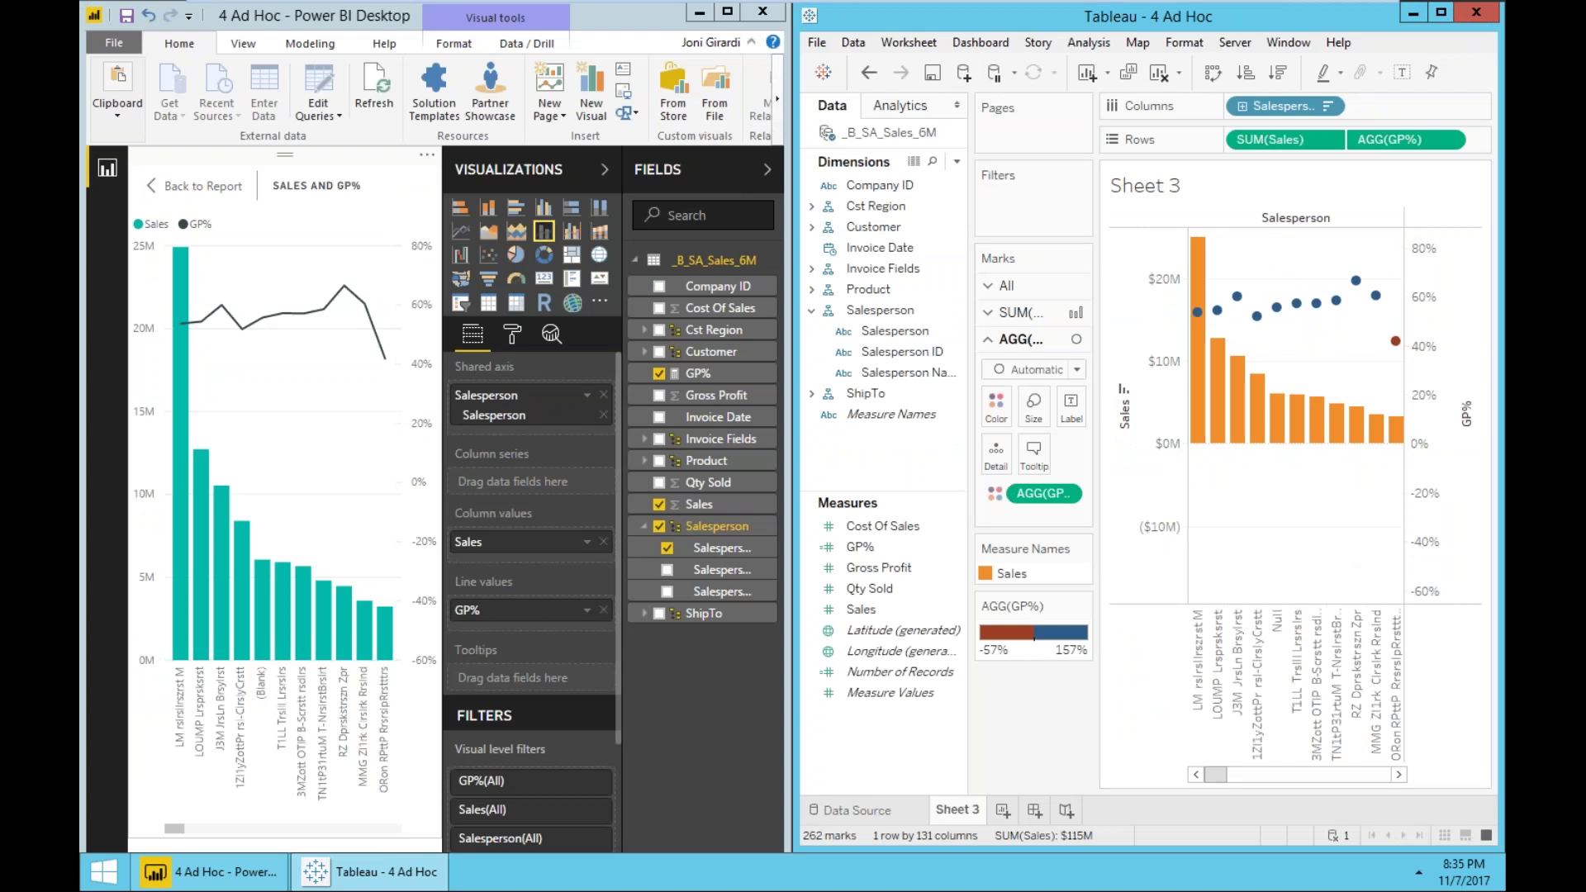
left_click(727, 13)
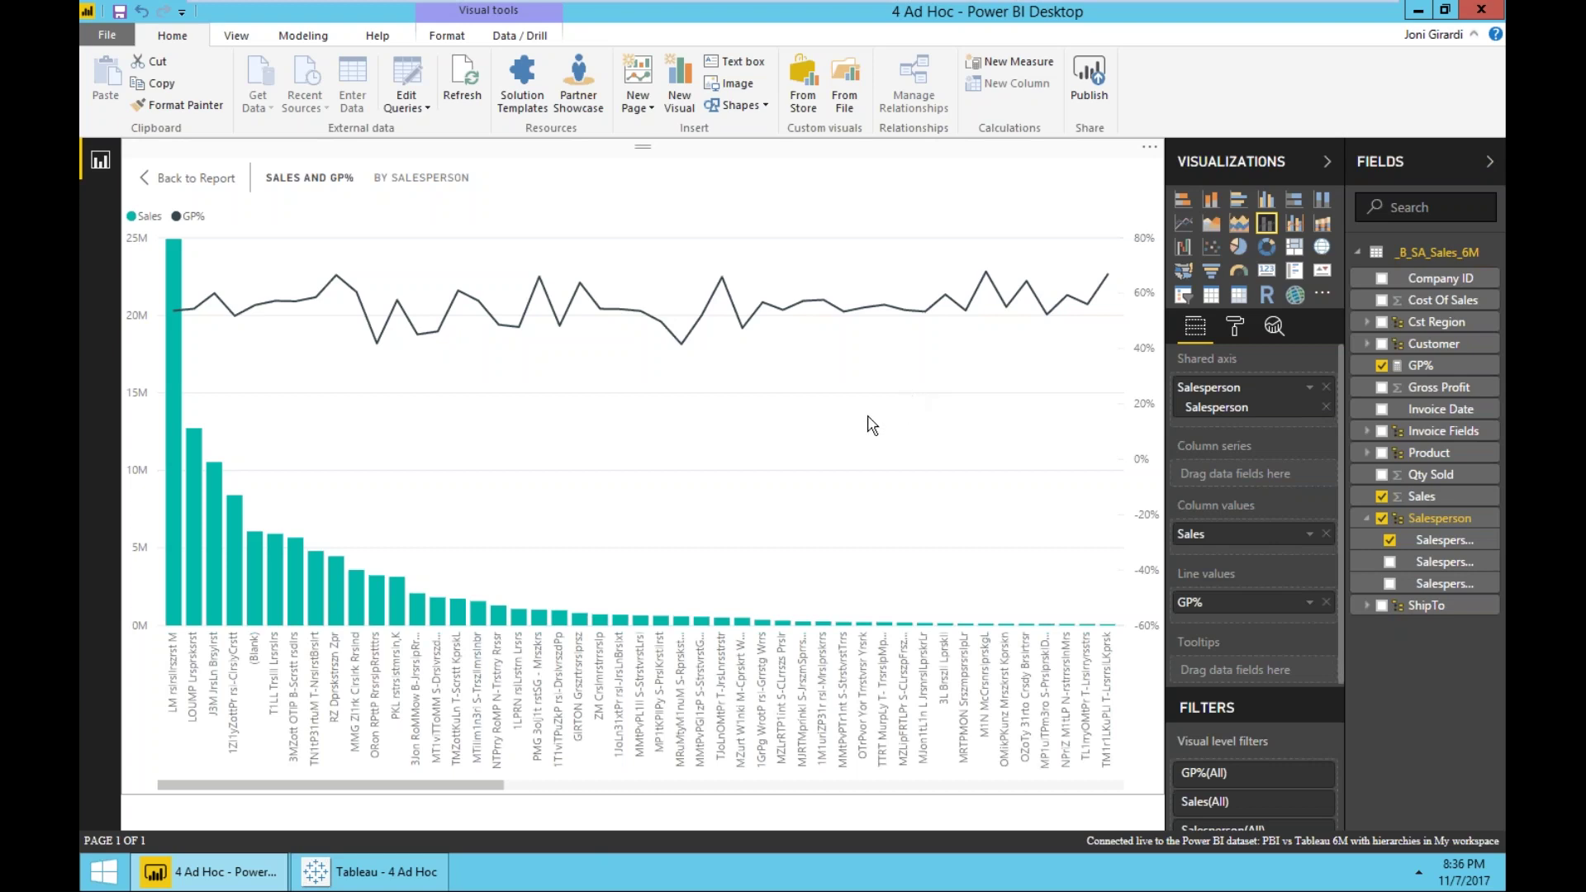
Widen the Sales and GP% chart and add a full-width GP% by Salesperson column chart below it.
left_click(187, 190)
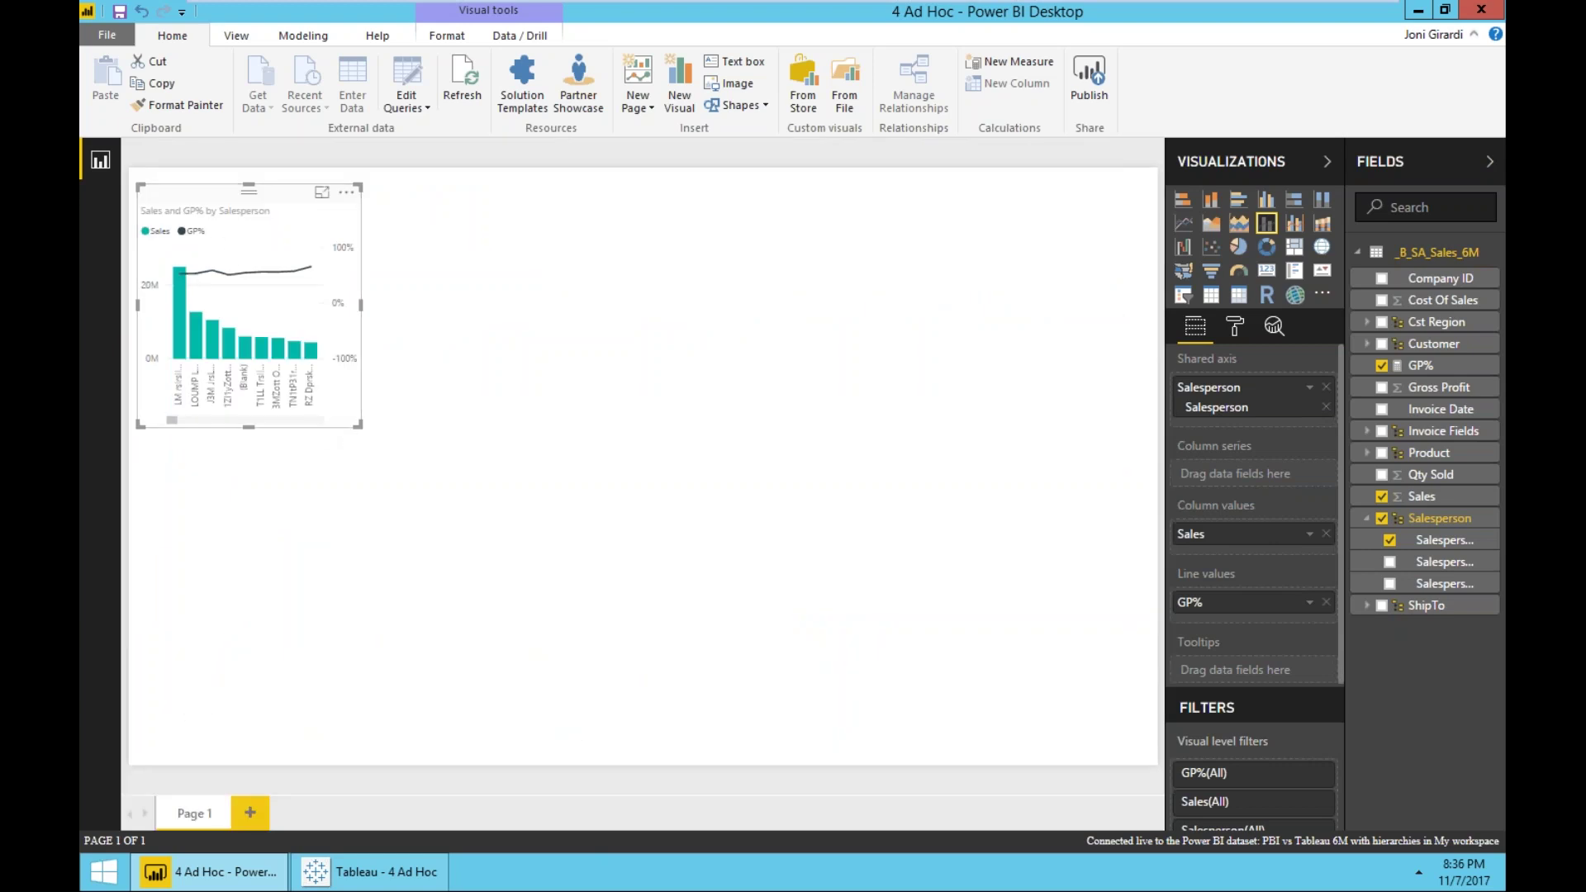
left_click_drag(358, 424, 1155, 467)
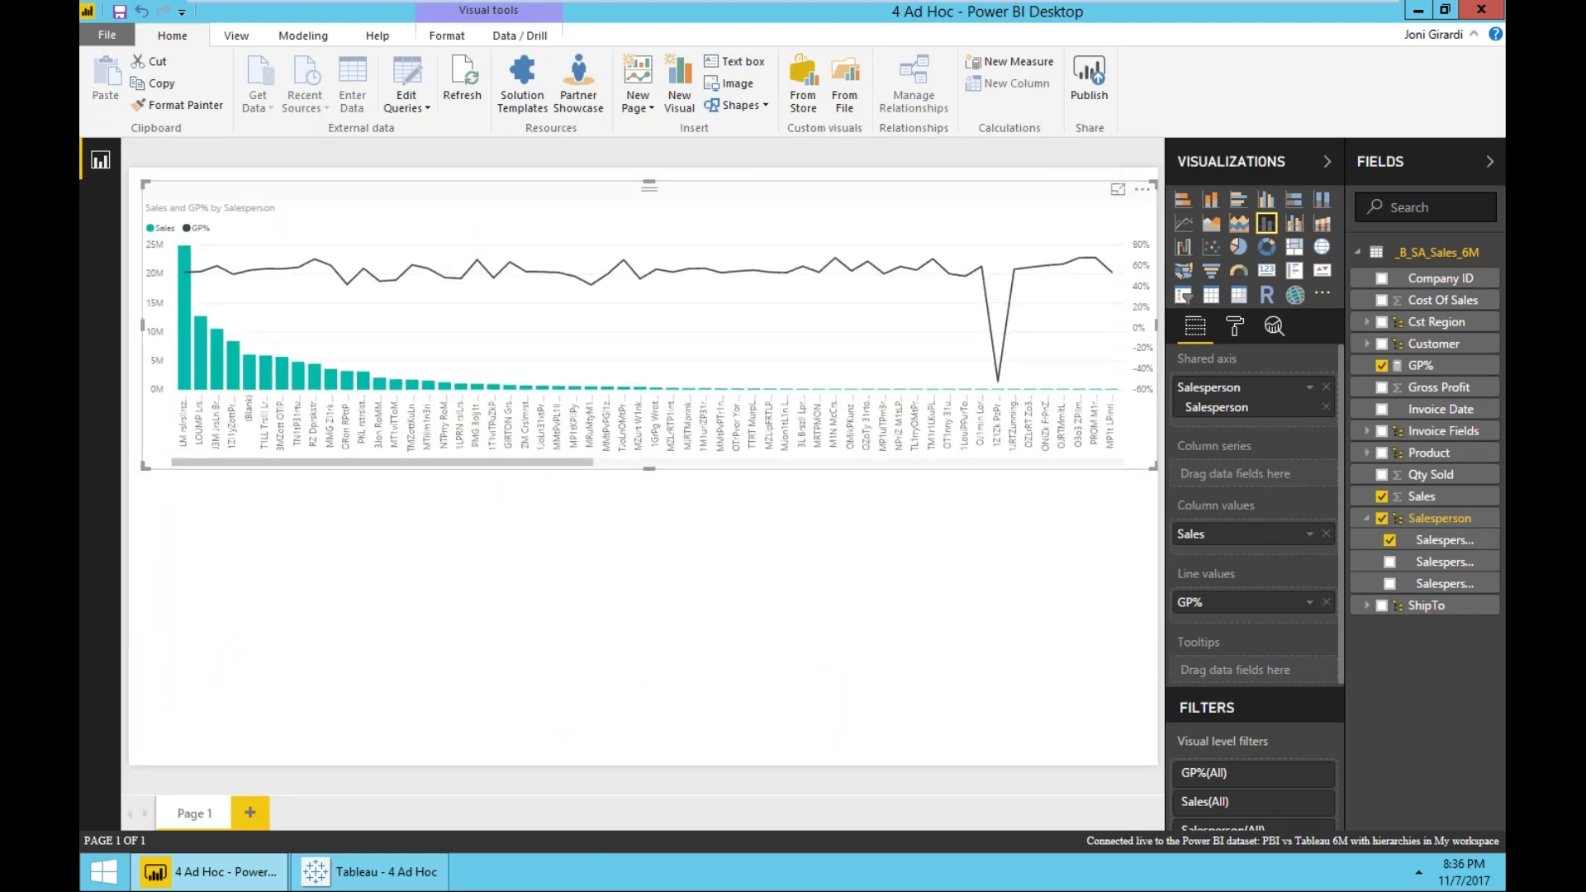
left_click(141, 402)
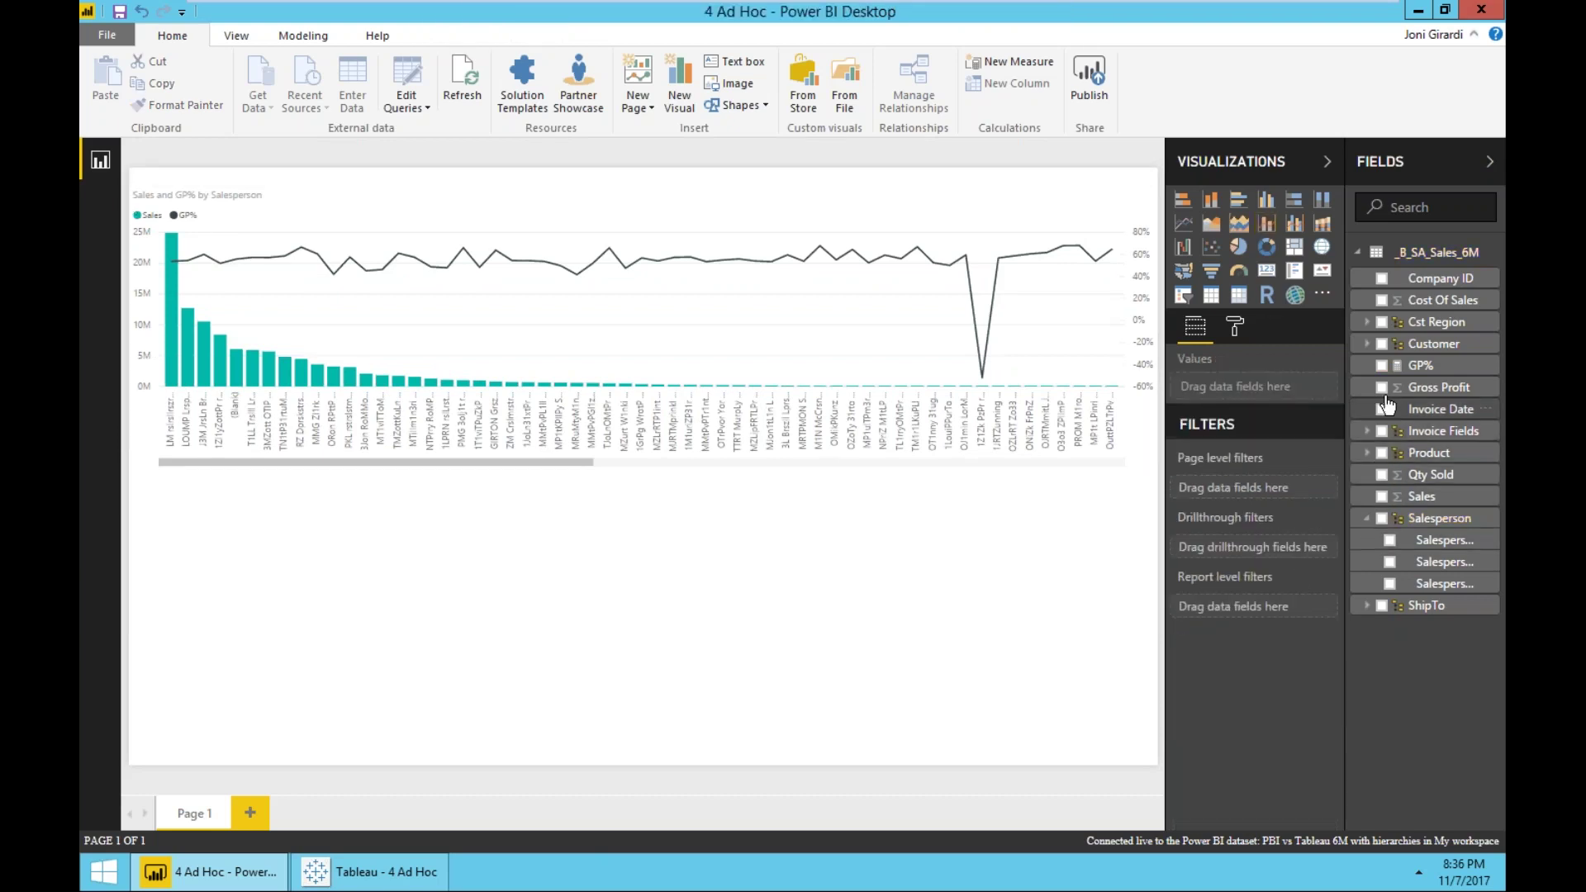
left_click(1381, 368)
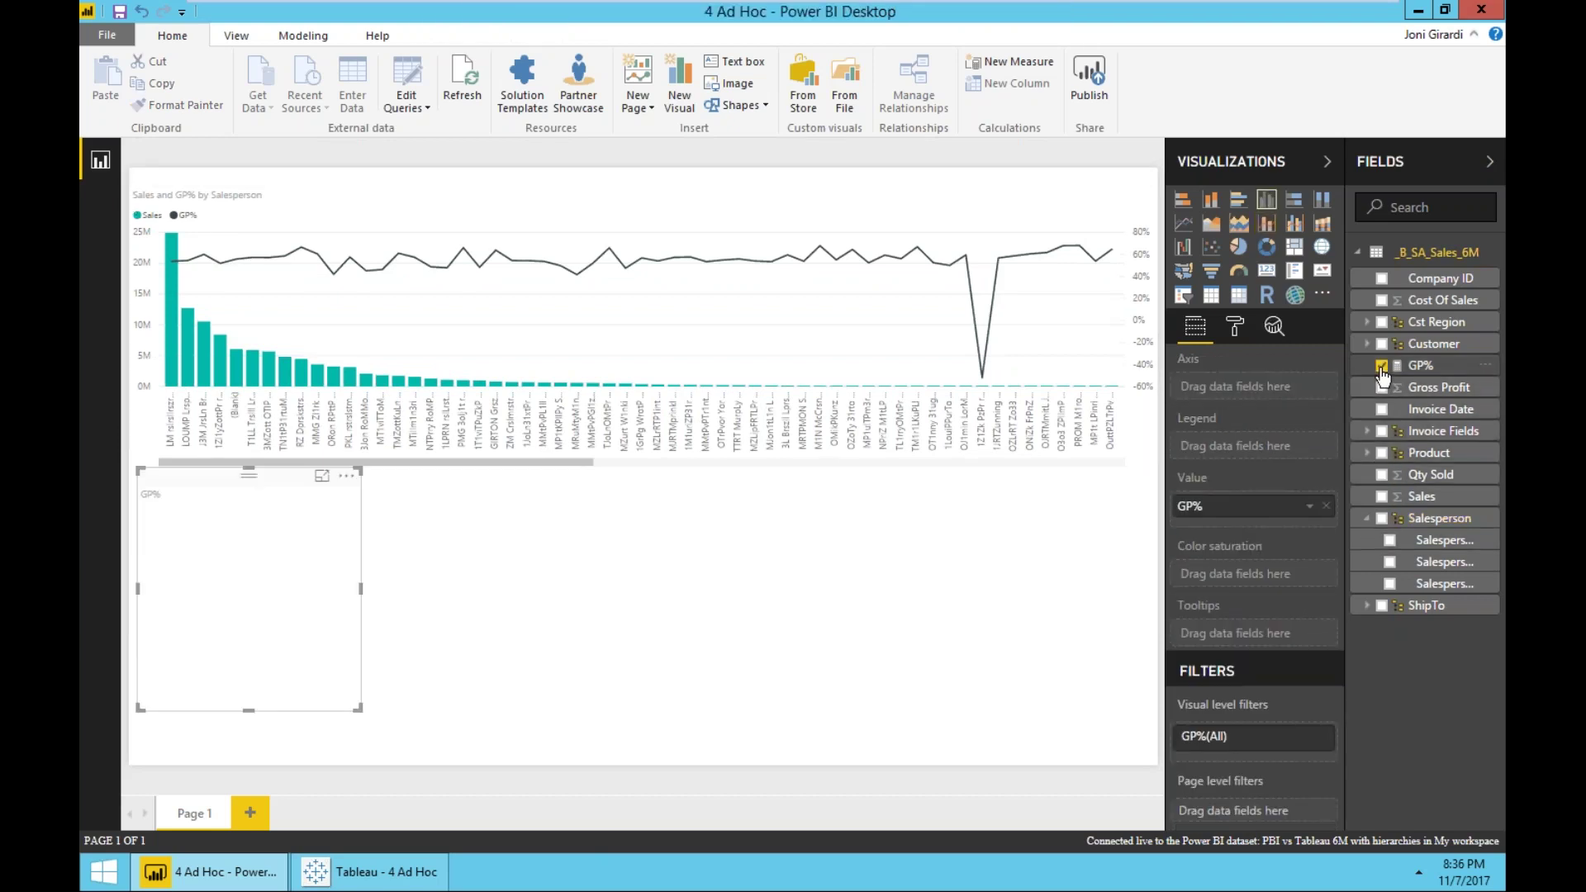
left_click(1388, 542)
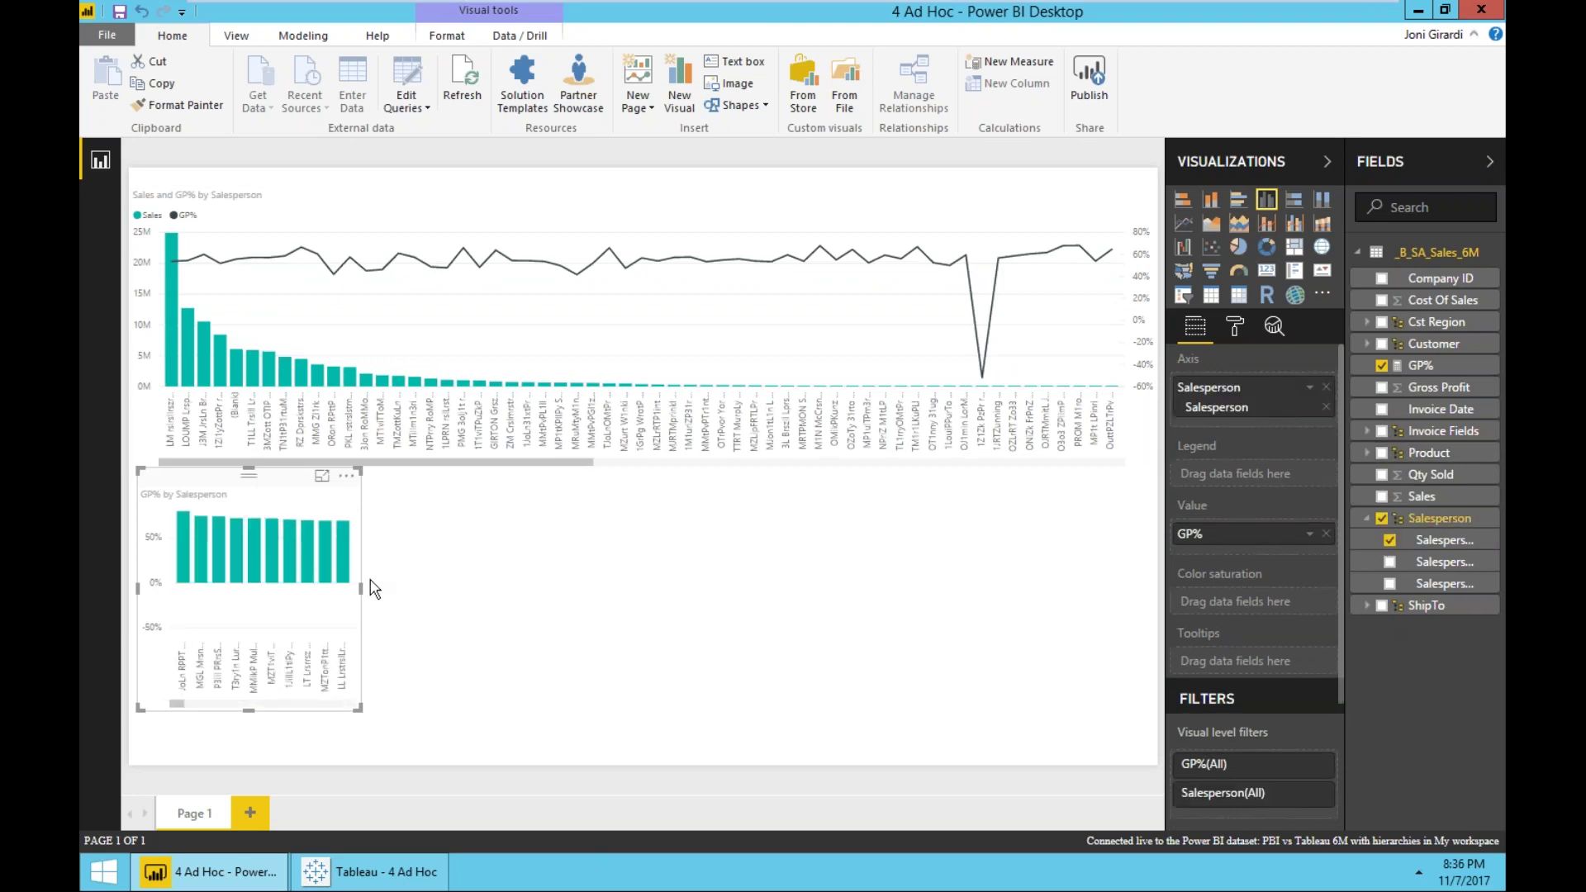
left_click_drag(361, 590, 1166, 616)
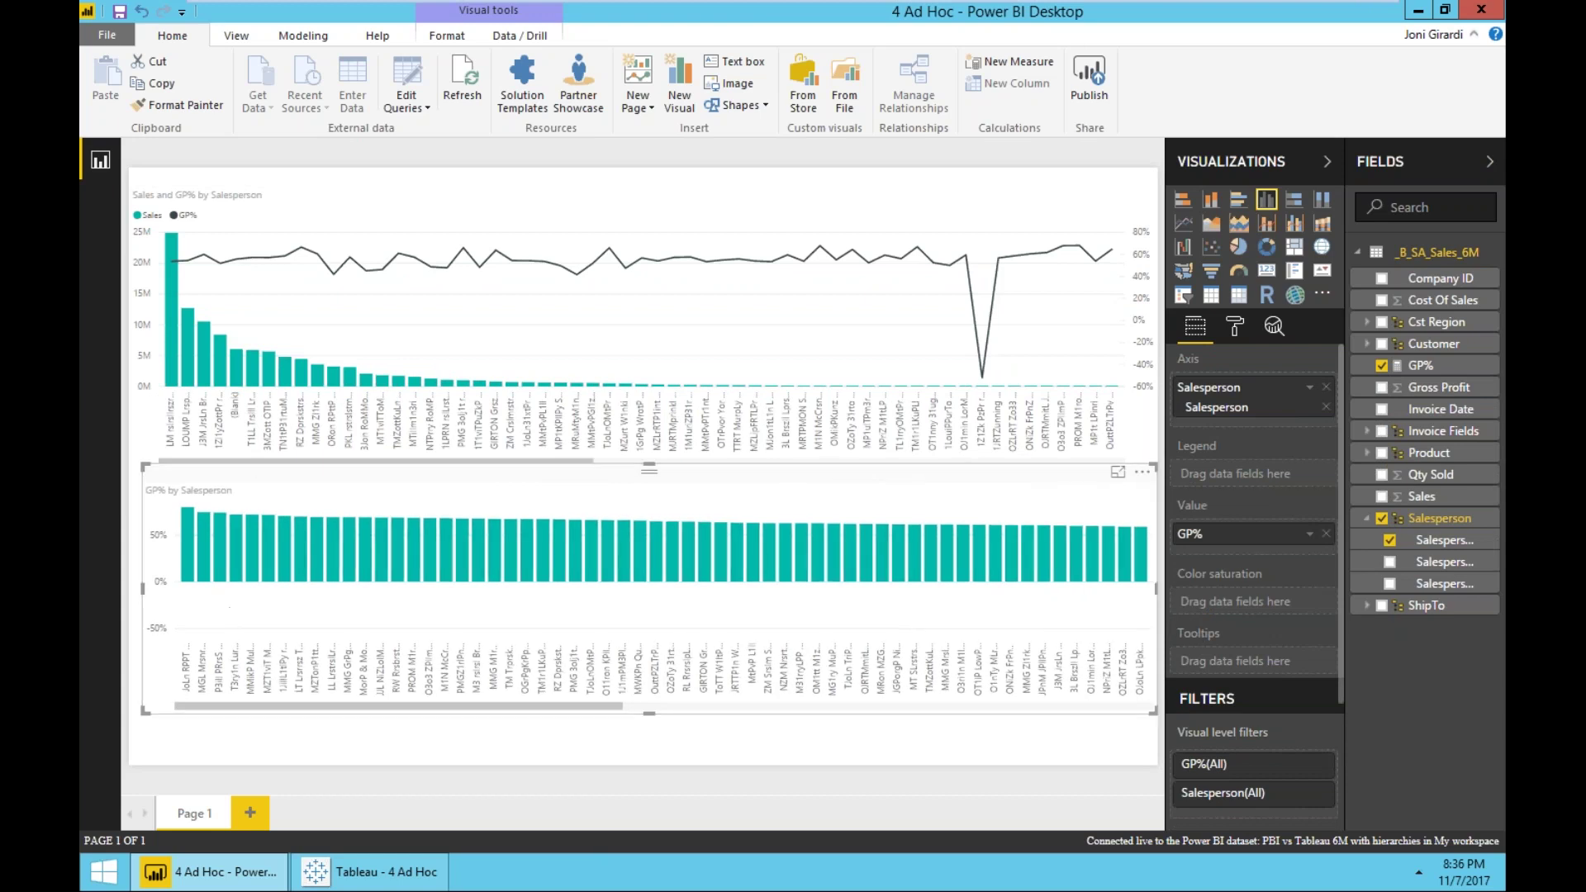
left_click_drag(145, 594, 112, 586)
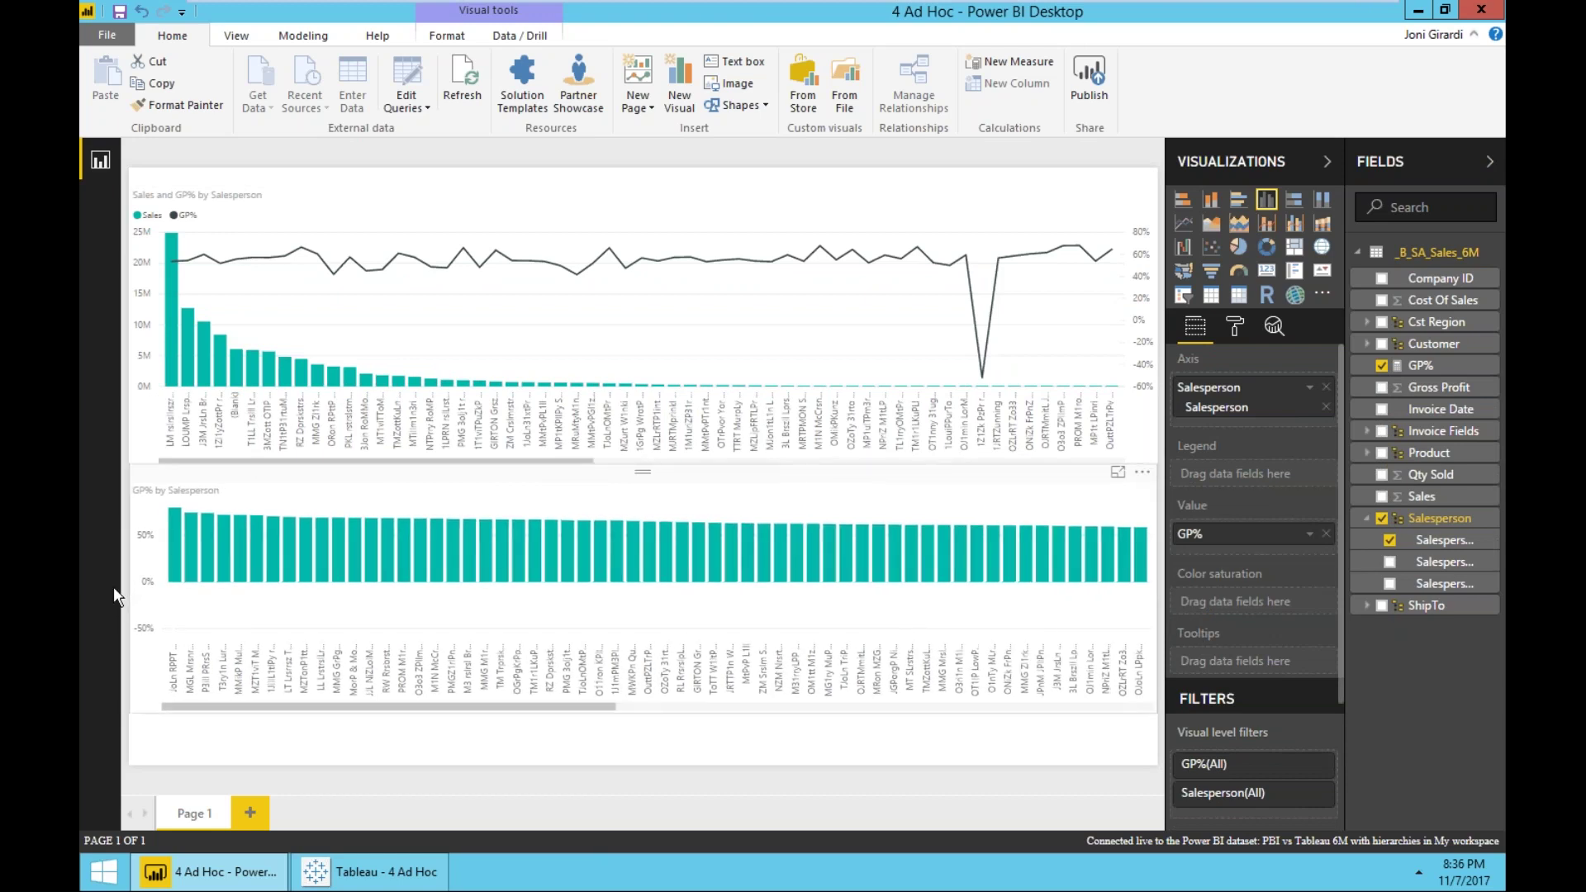
mouse_move(875, 567)
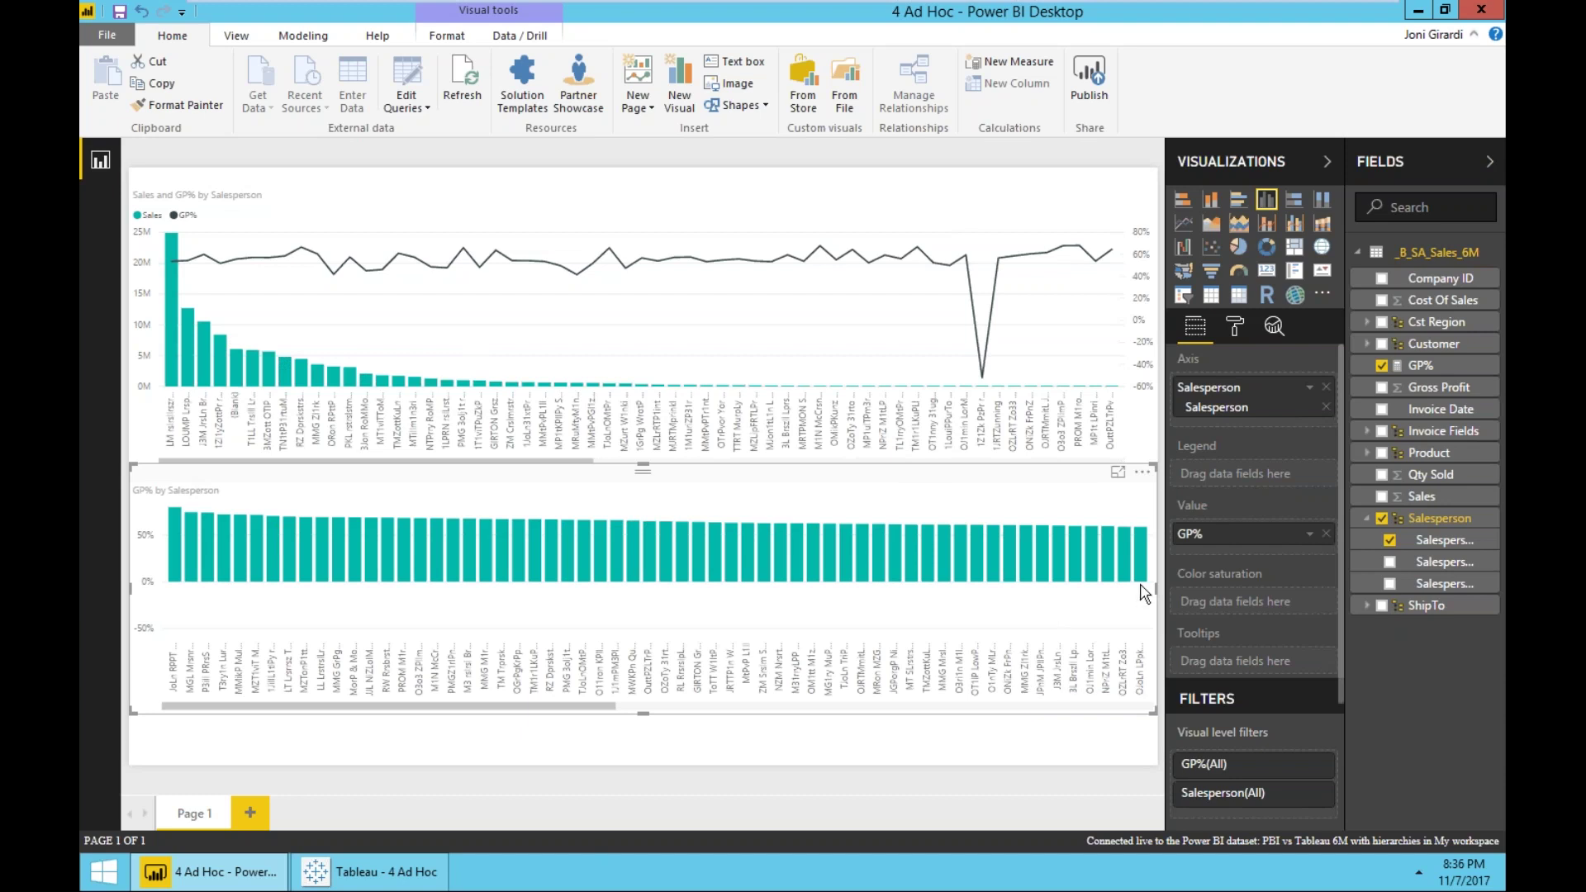
Add Sales to the GP% chart's tooltips and sort its bars by Sales.
left_click_drag(1420, 496, 1251, 661)
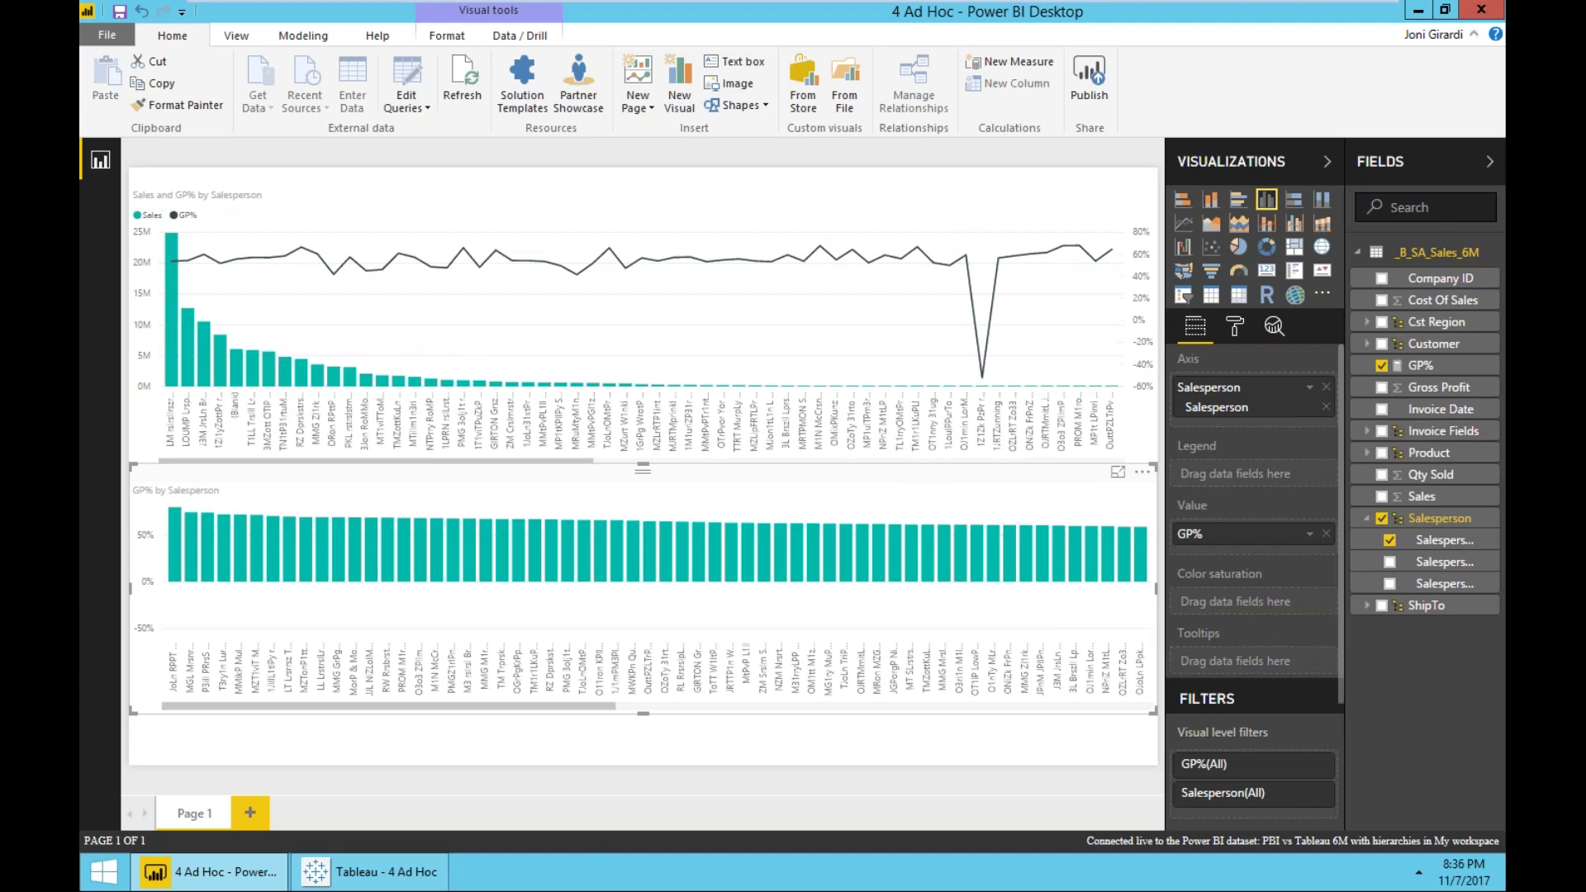
left_click_drag(1420, 497, 1249, 663)
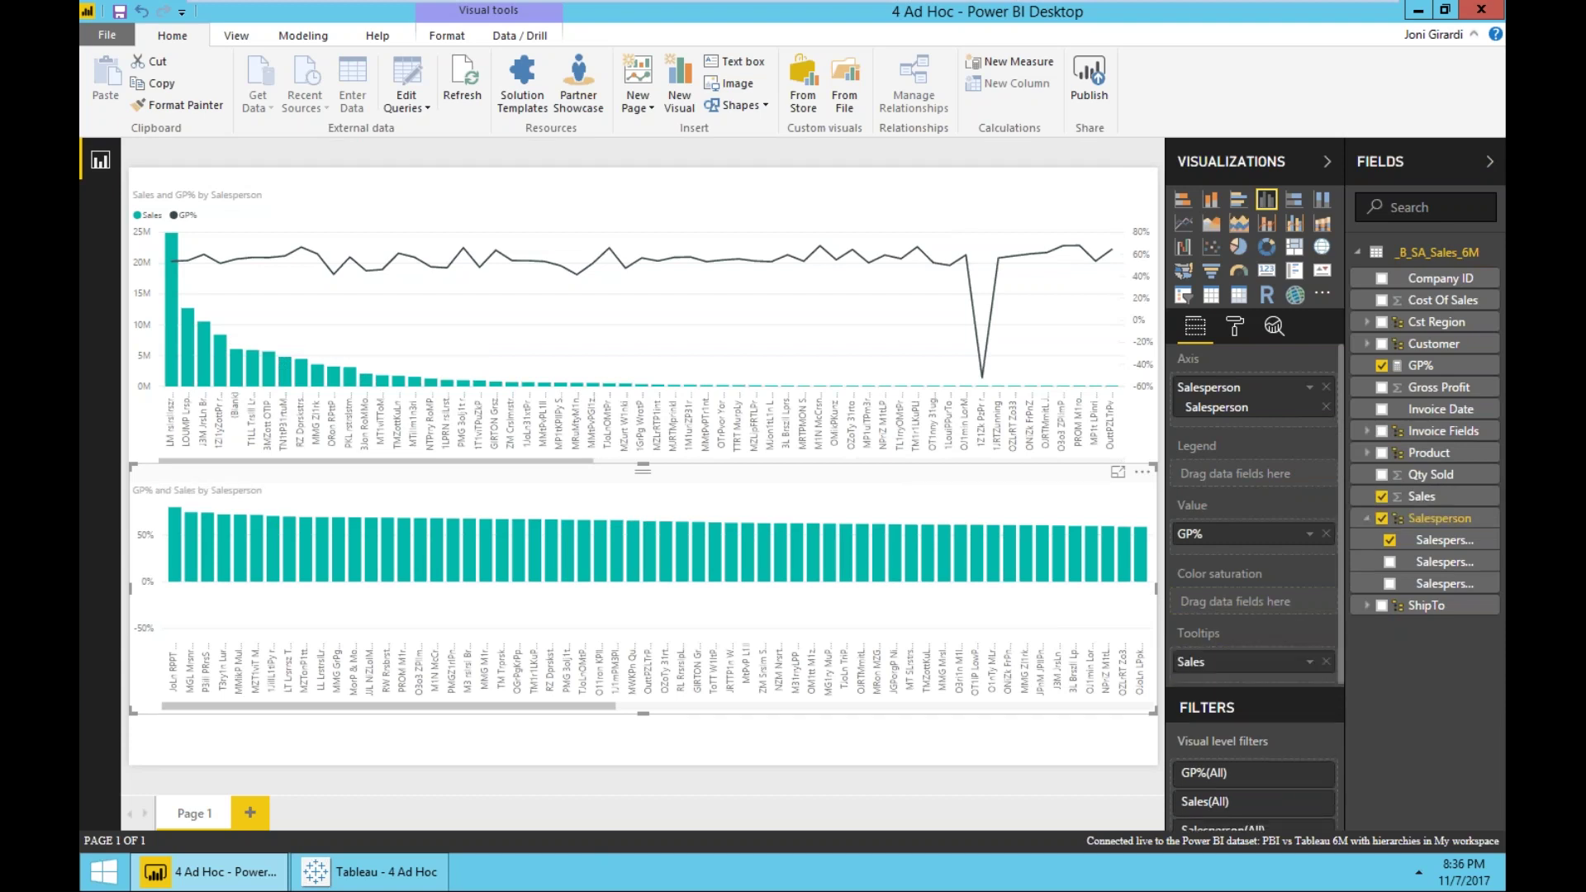
left_click(1144, 474)
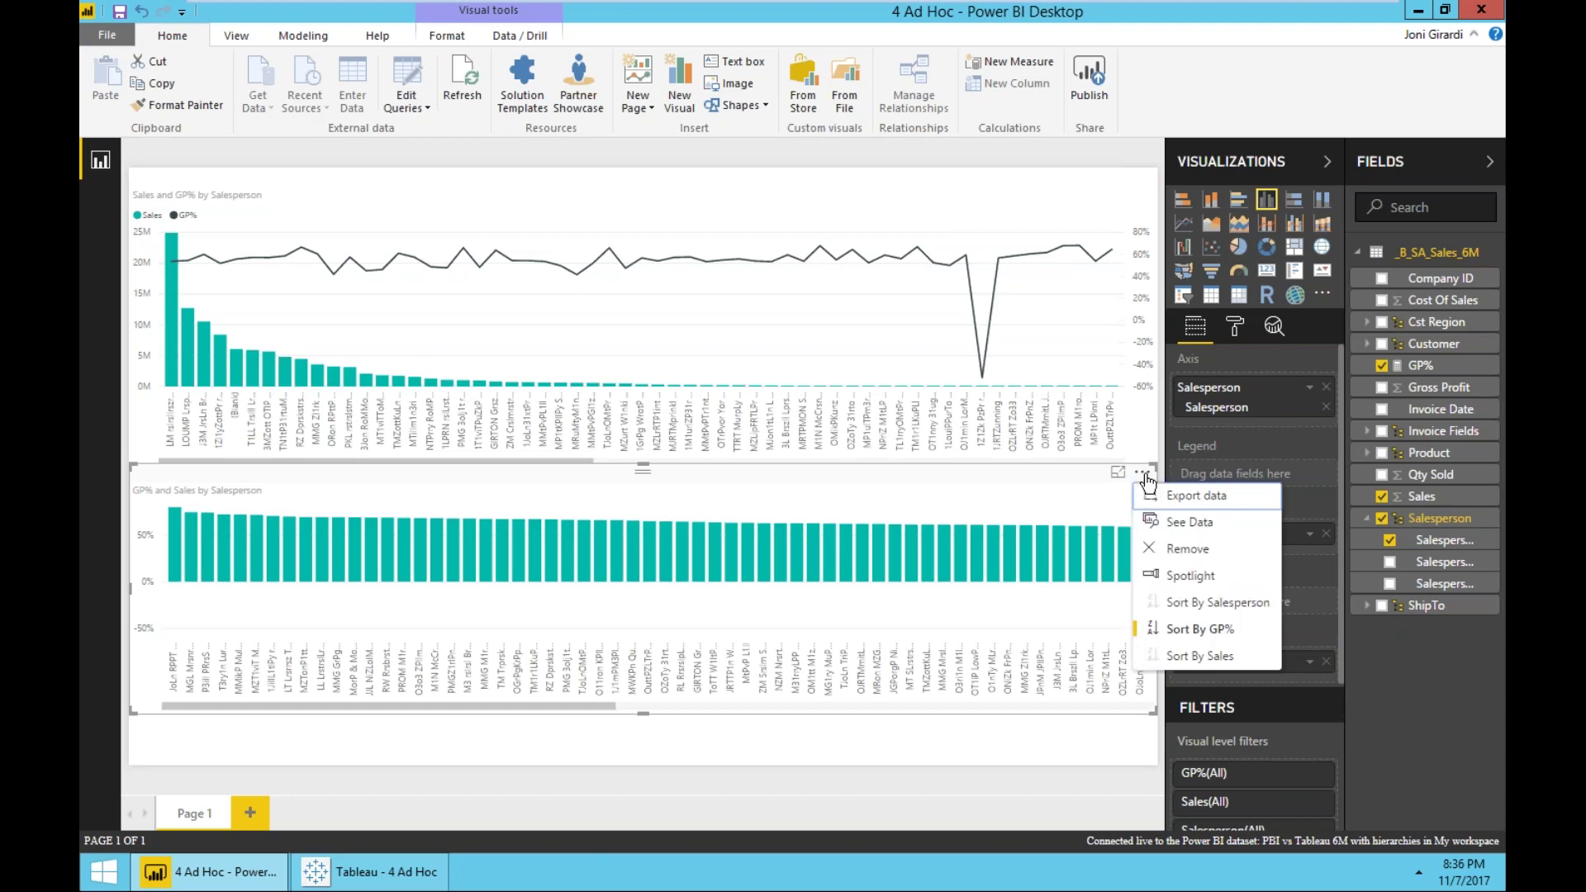
left_click(1202, 657)
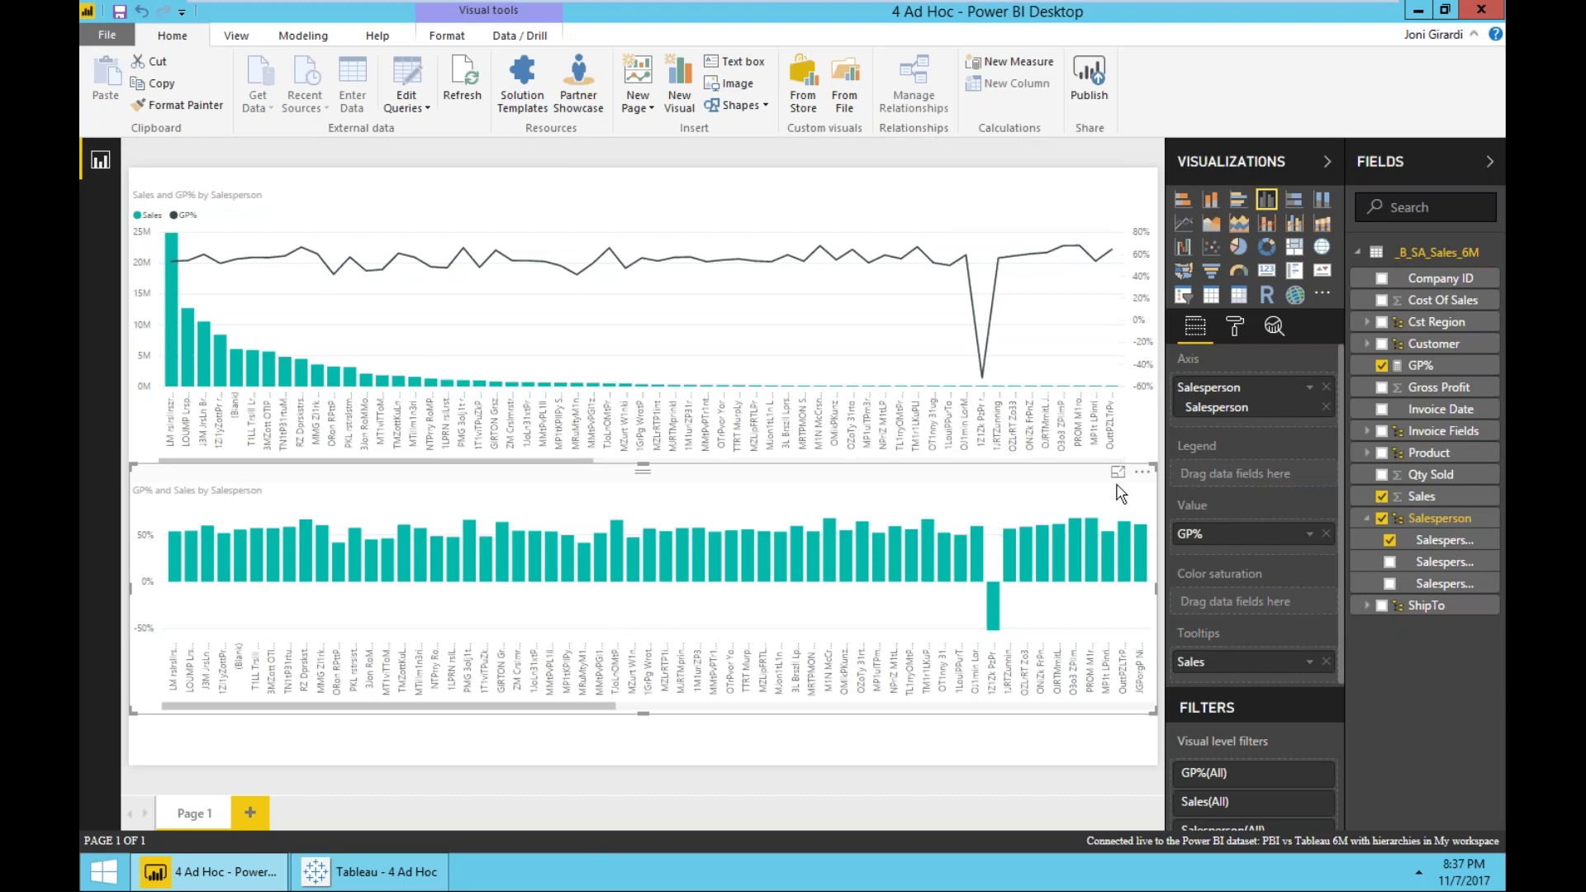
Shade the GP% by Salesperson bars by putting GP% in Color saturation.
left_click(1237, 331)
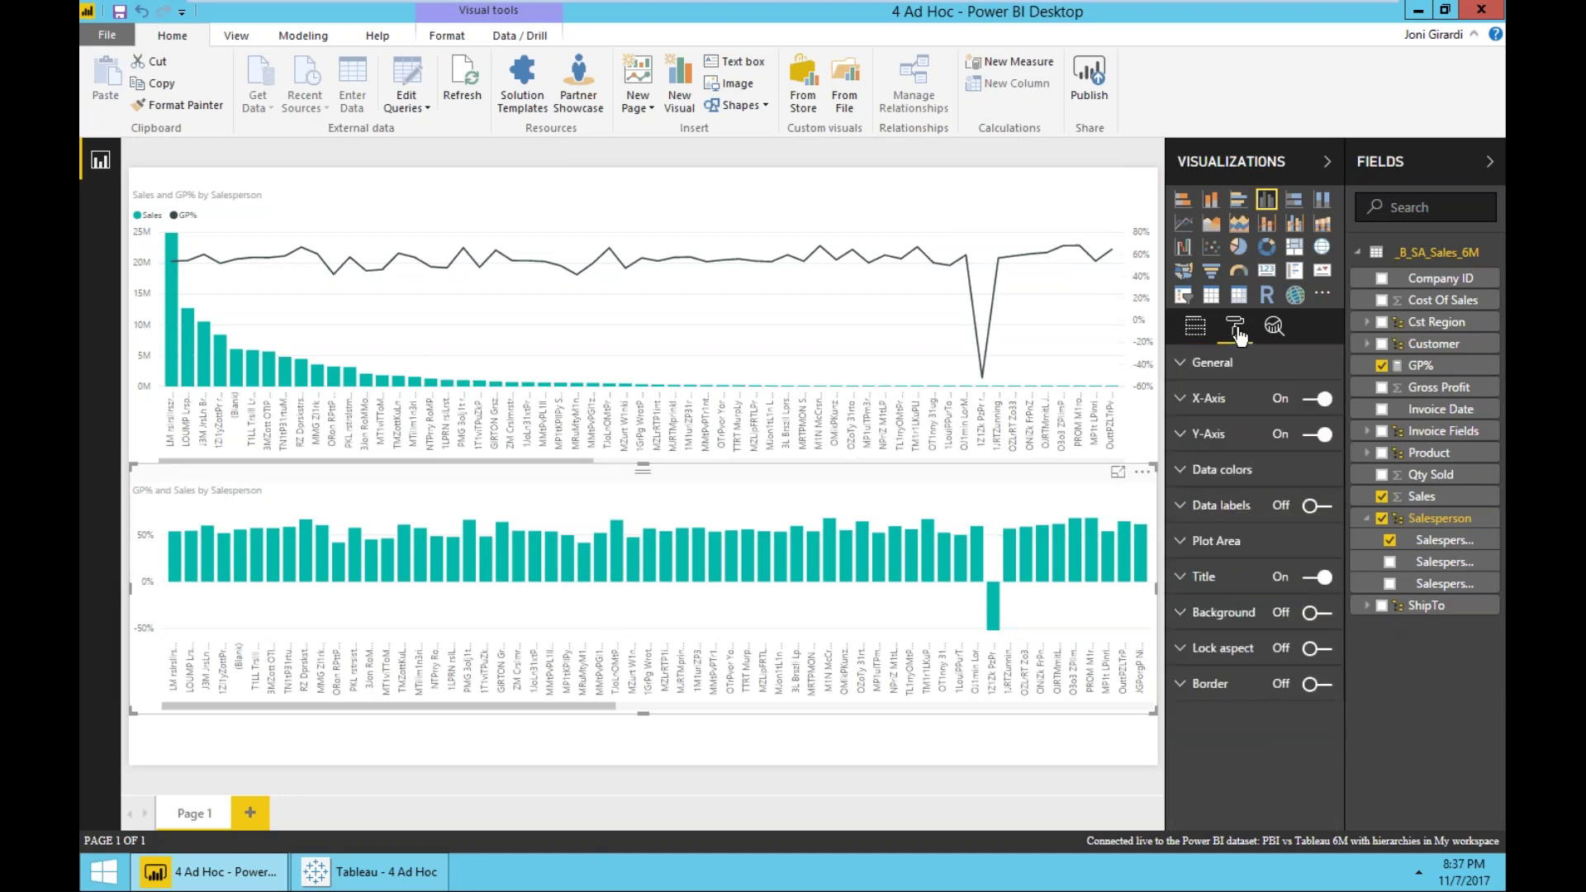
left_click(1185, 473)
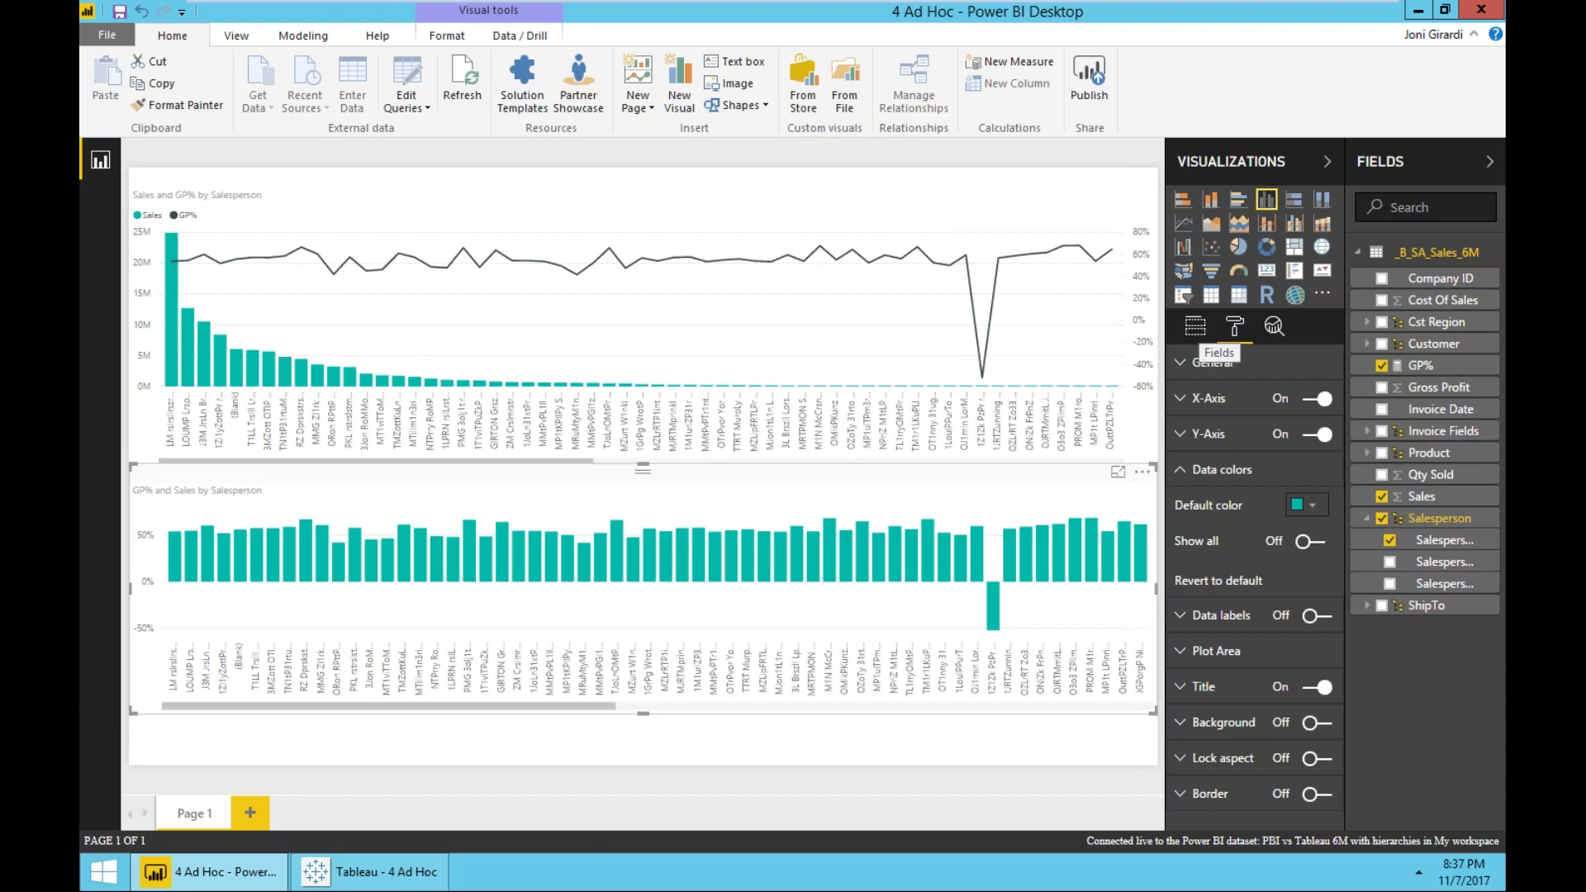
left_click(1200, 332)
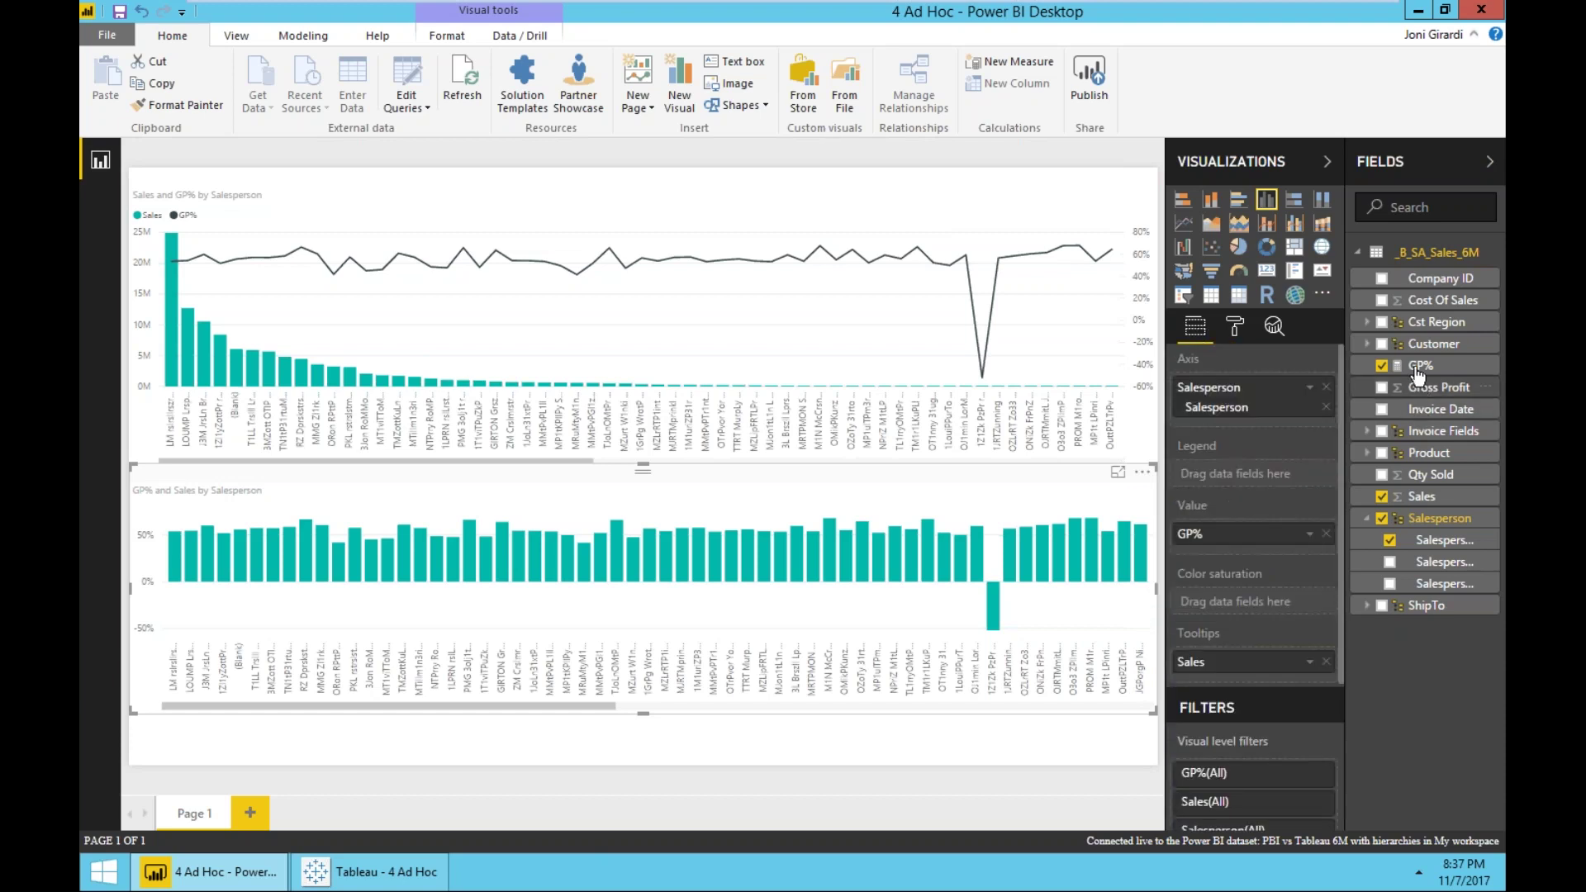
mouse_move(1416, 365)
left_mouse_down()
mouse_move(1313, 462)
mouse_move(1242, 625)
mouse_move(1243, 611)
left_mouse_up()
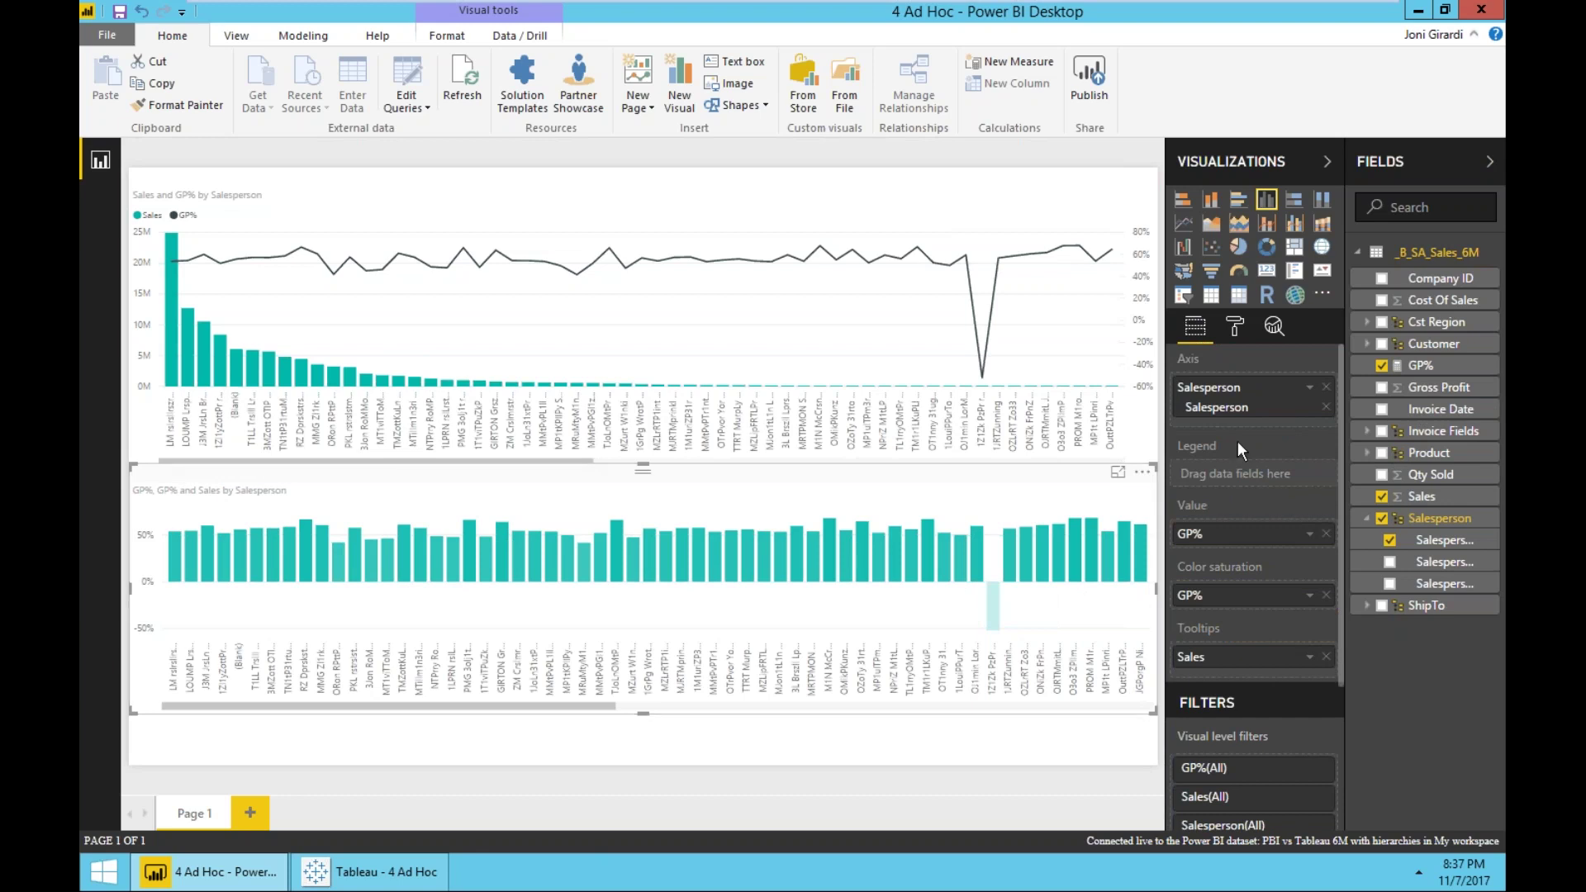
Set diverging bar colours split at 0.5 (brown minimum 0.499, maximum 0.501) and restore the window.
left_click(1235, 328)
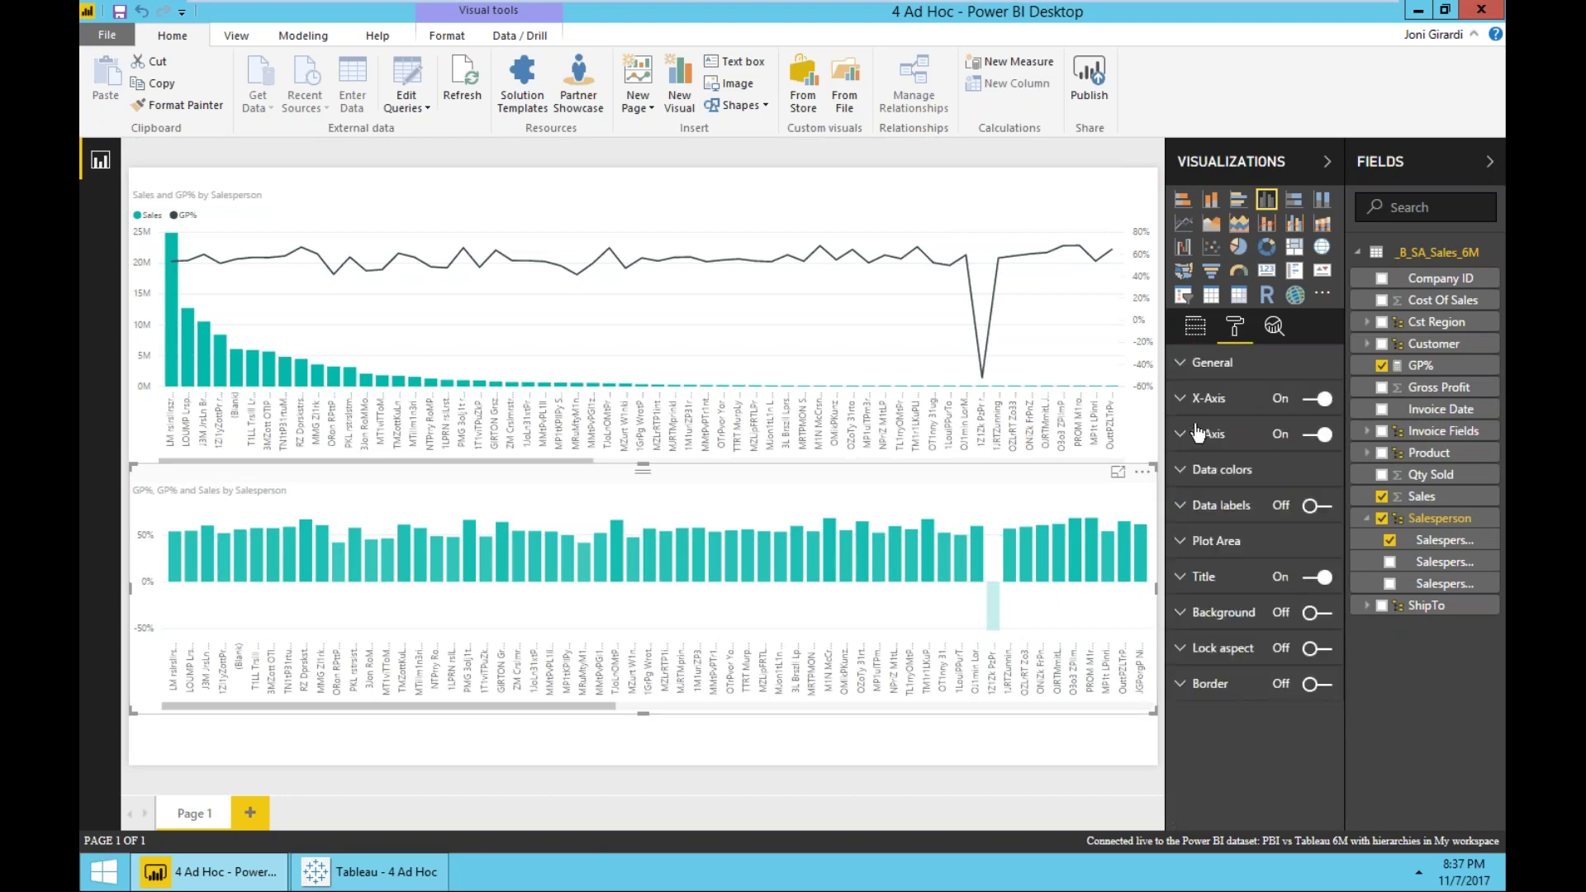
left_click(1188, 479)
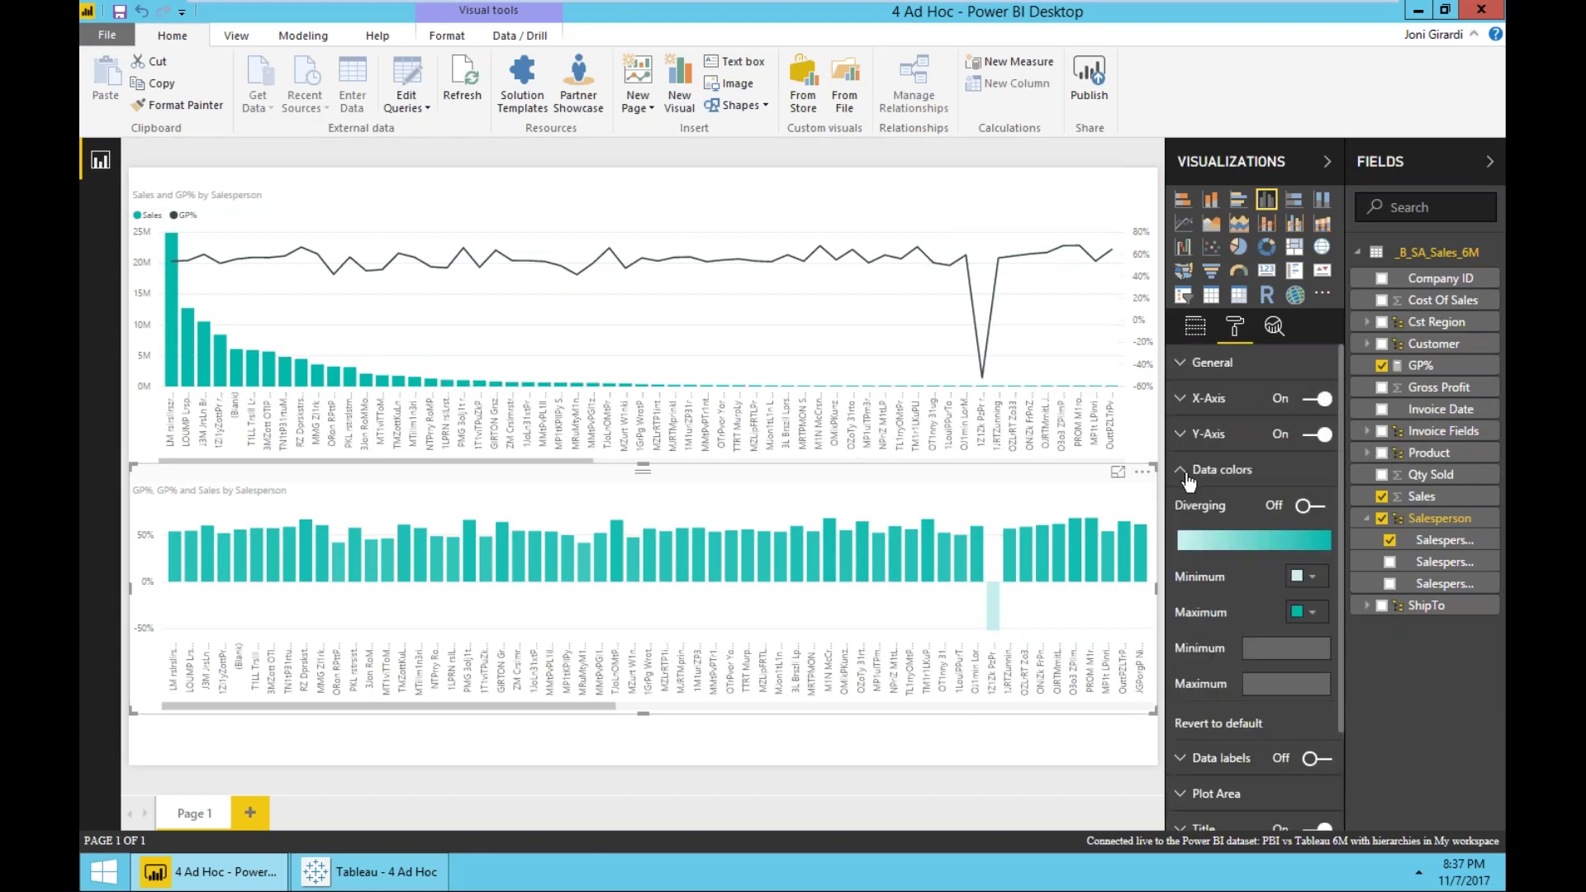
left_click(1315, 508)
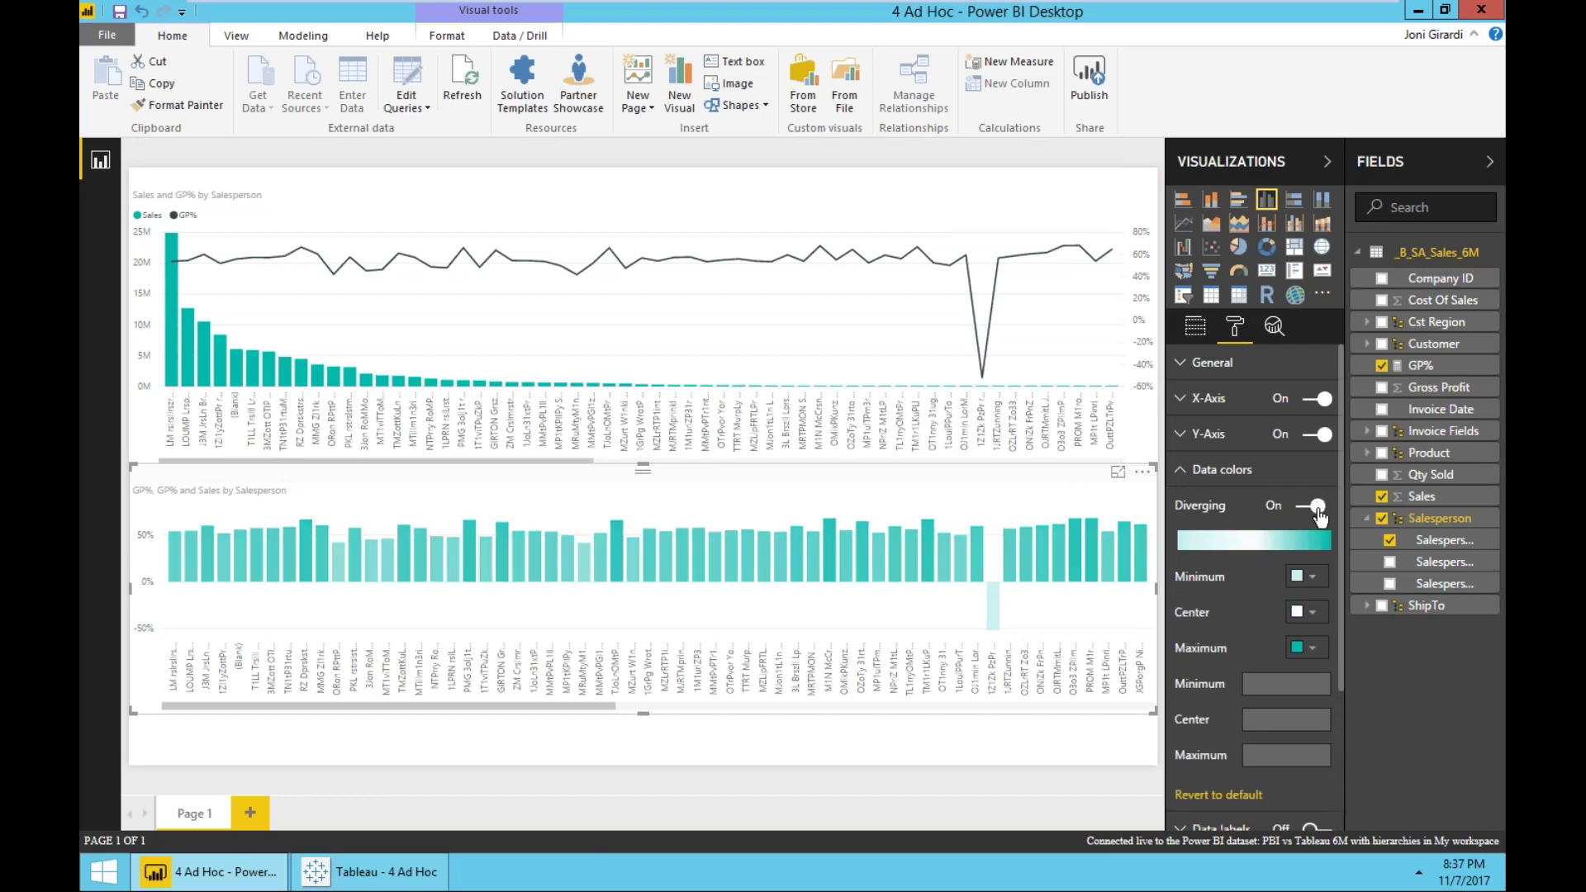
left_click(1317, 581)
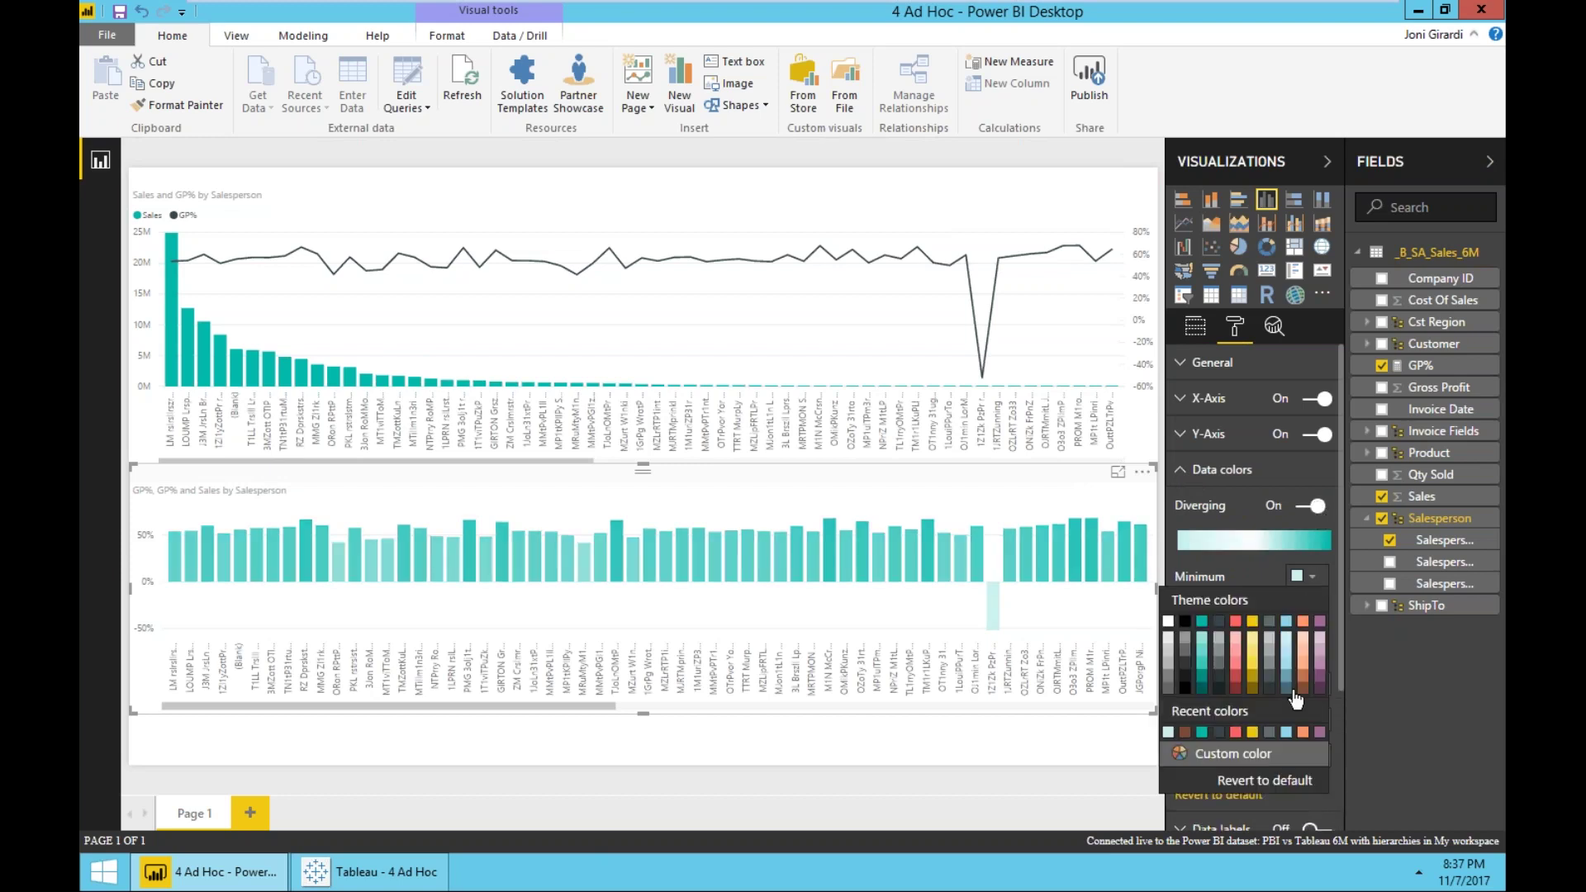
left_click(1185, 732)
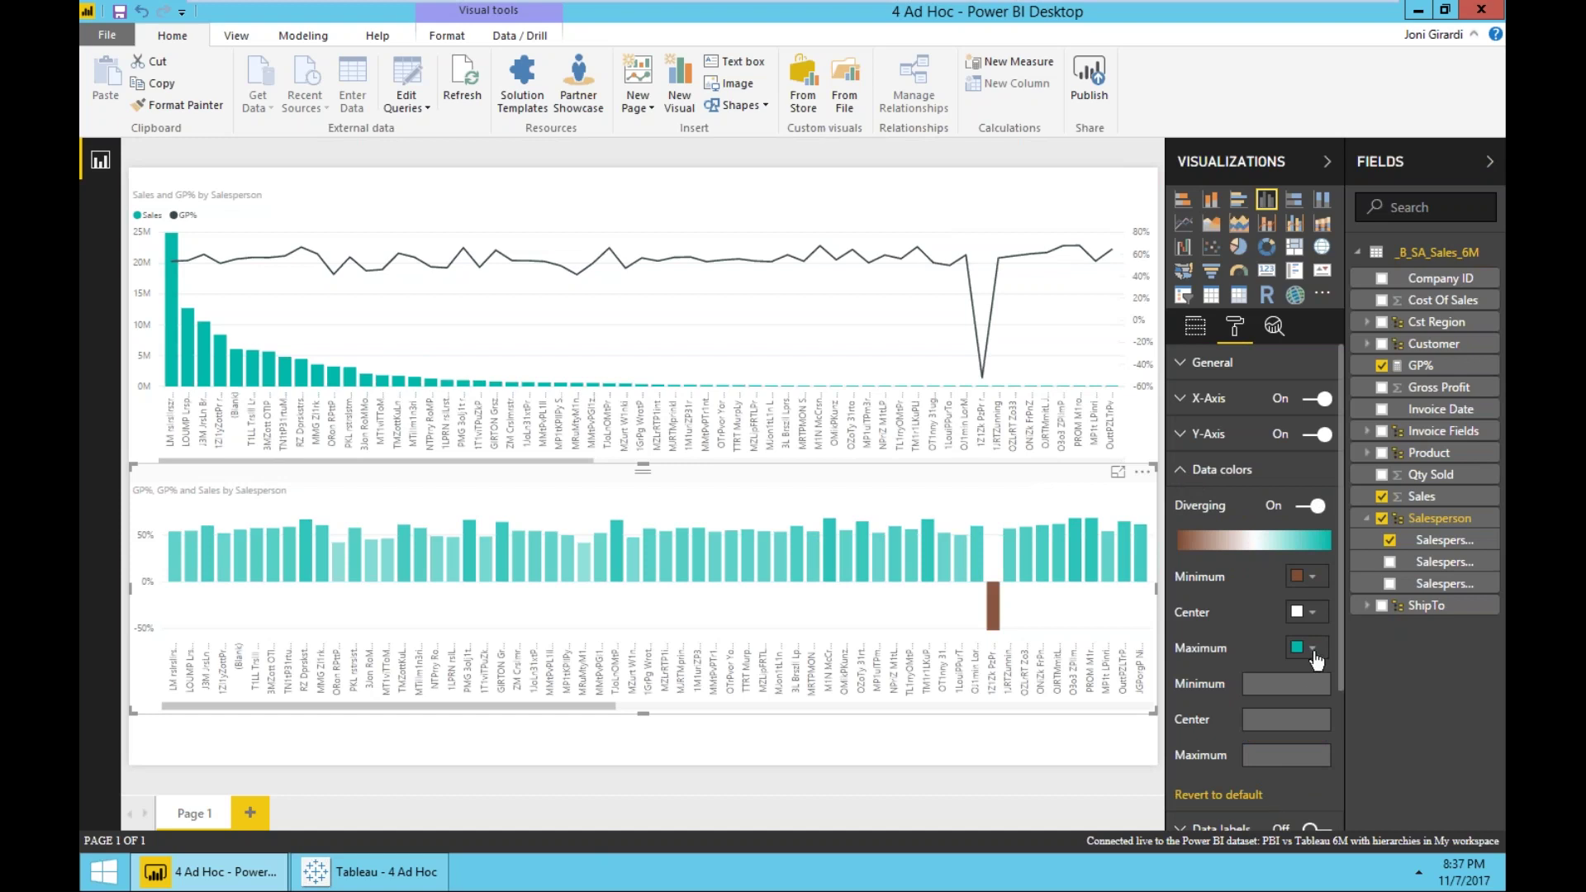
left_click(1286, 724)
type("0.5")
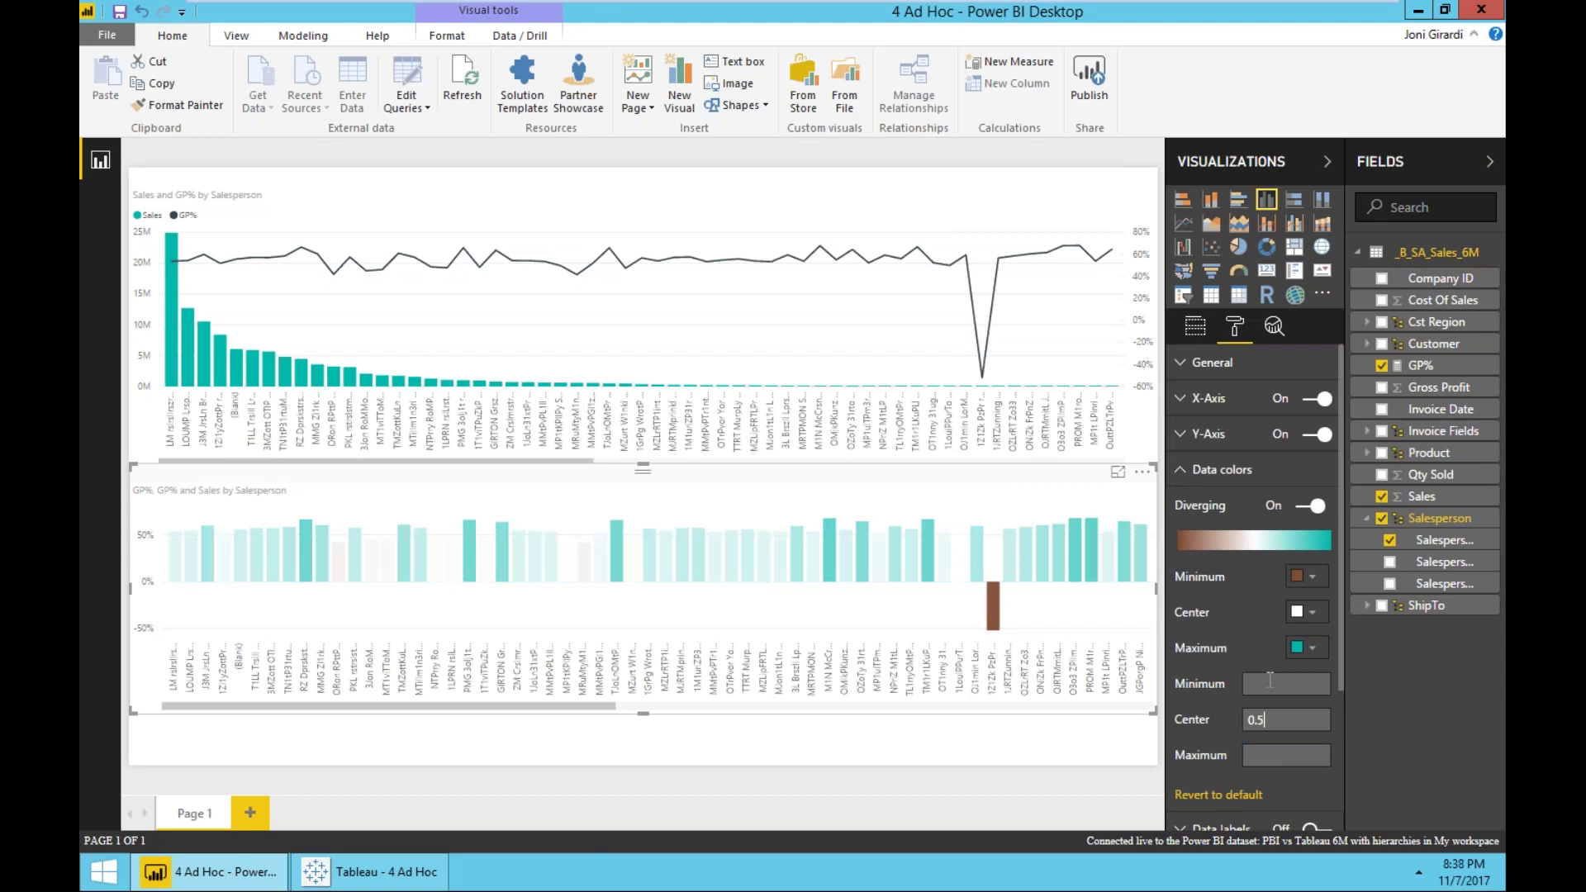
type("0.4939")
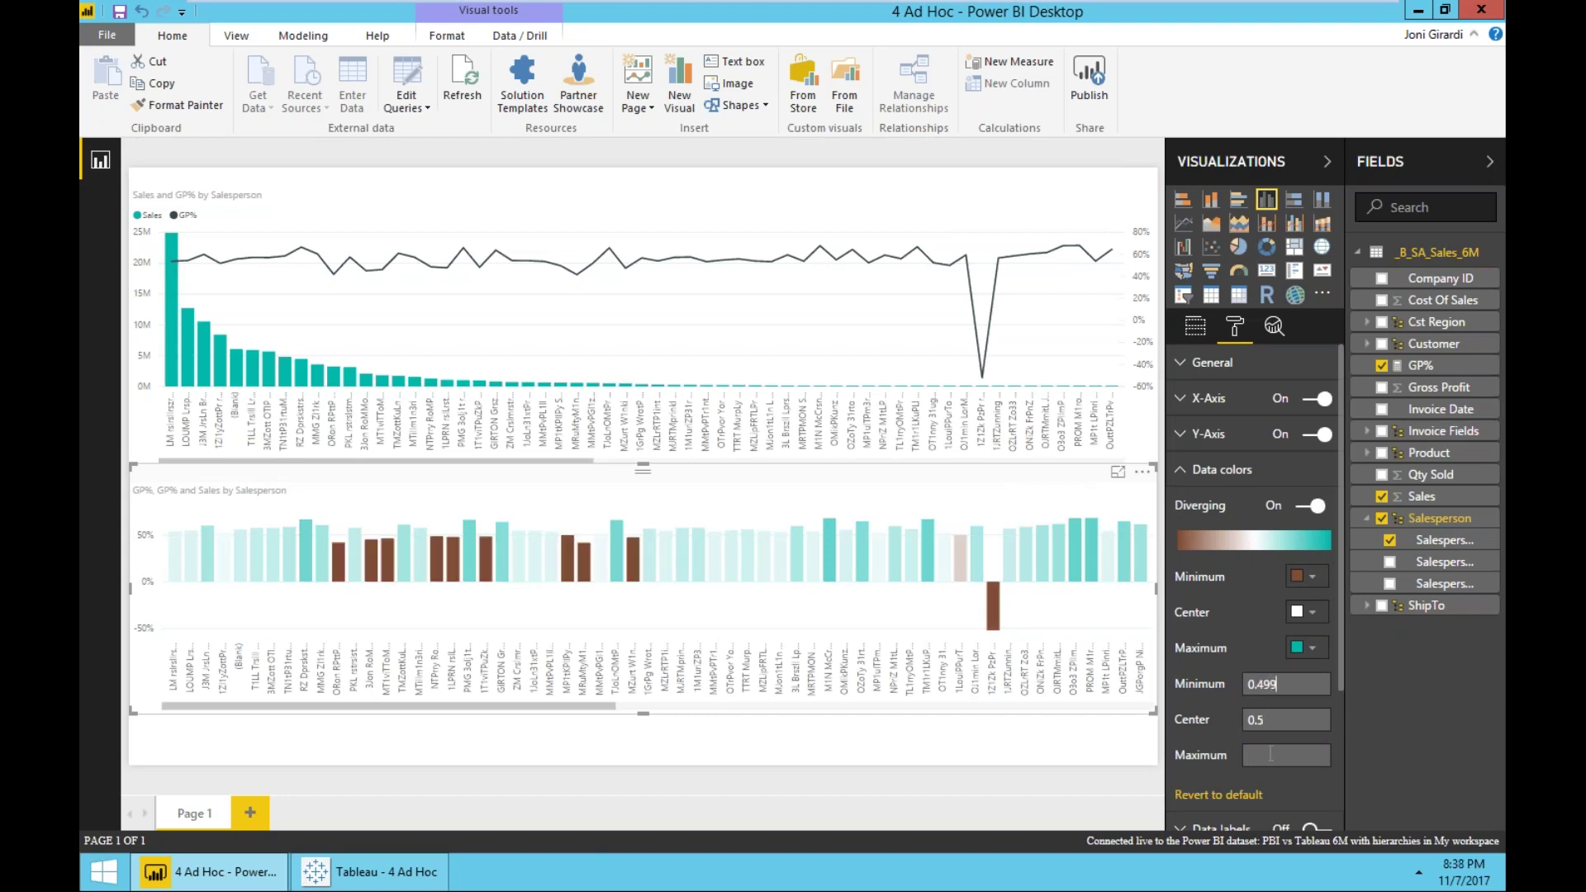
type("0.51")
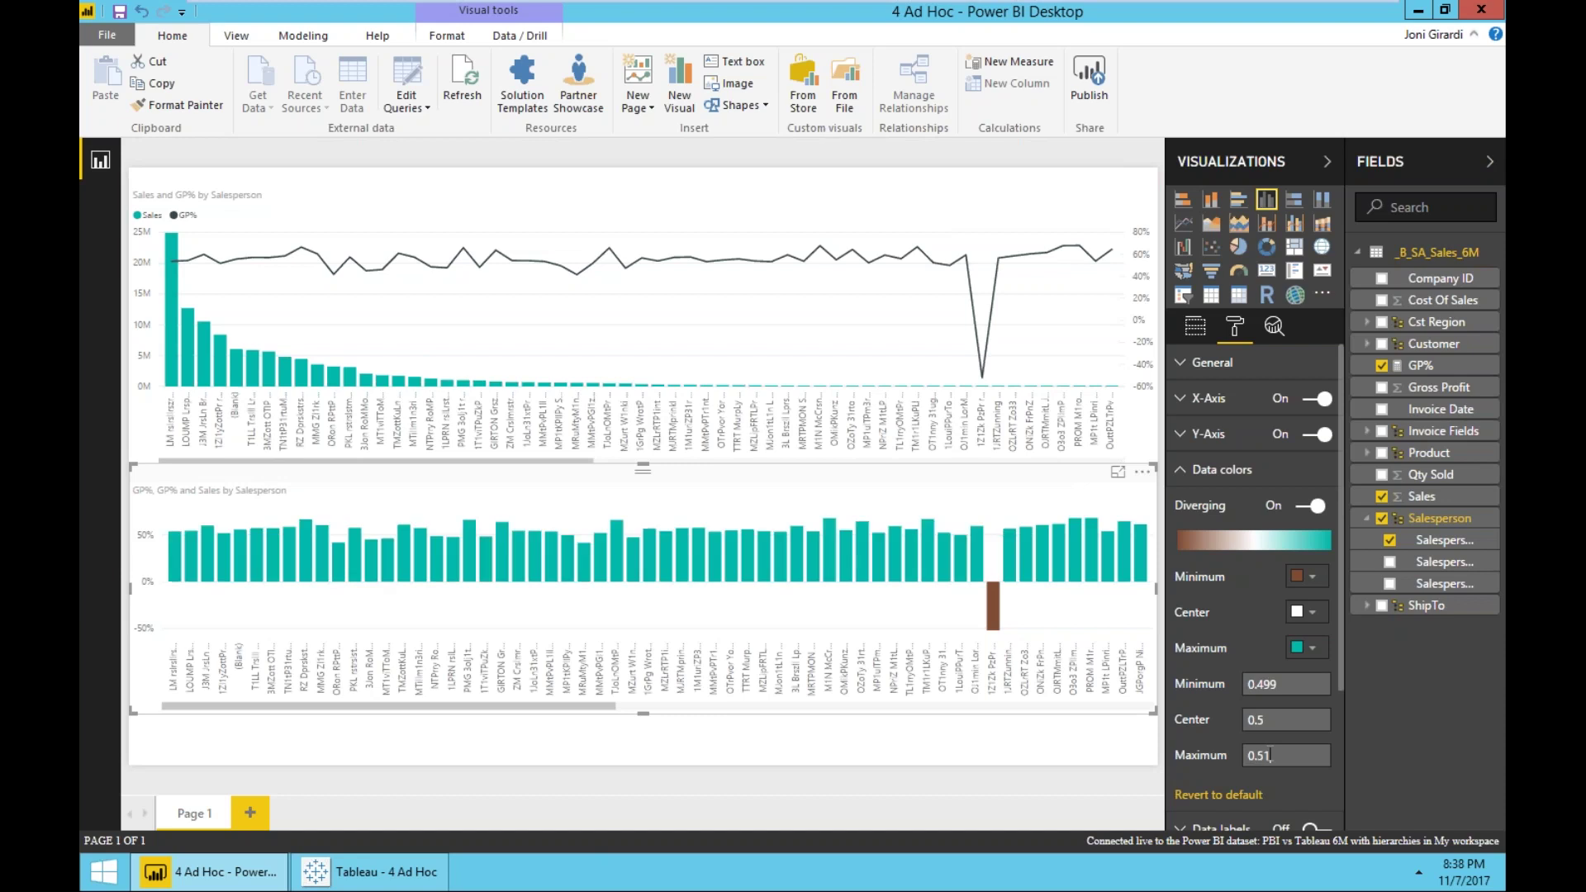
key("BackSpace")
type("01")
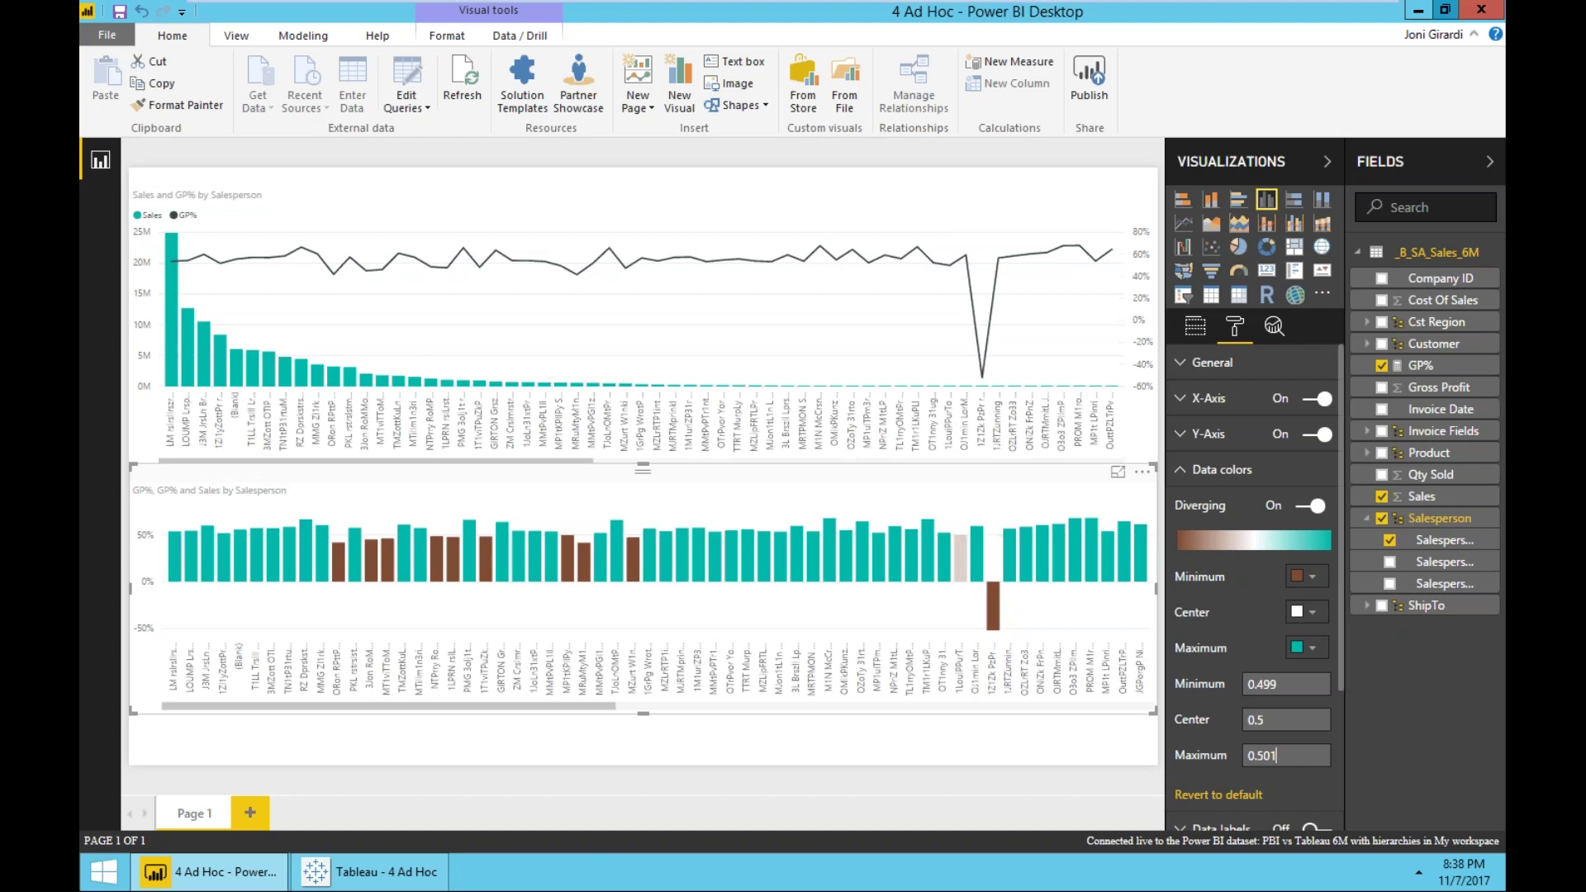
left_click(1444, 10)
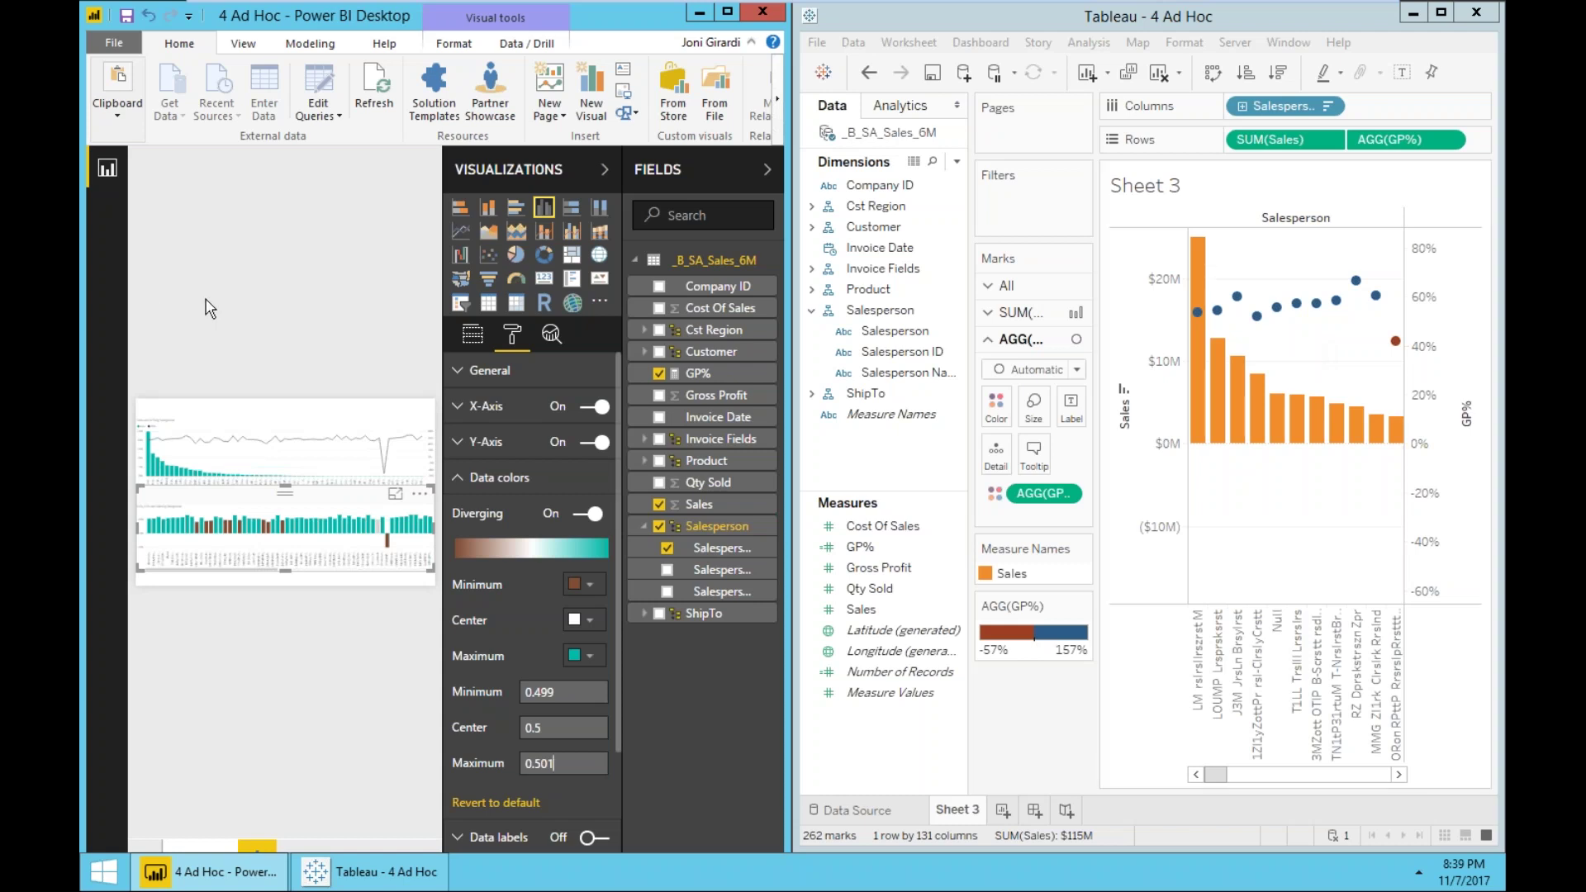
left_click(261, 286)
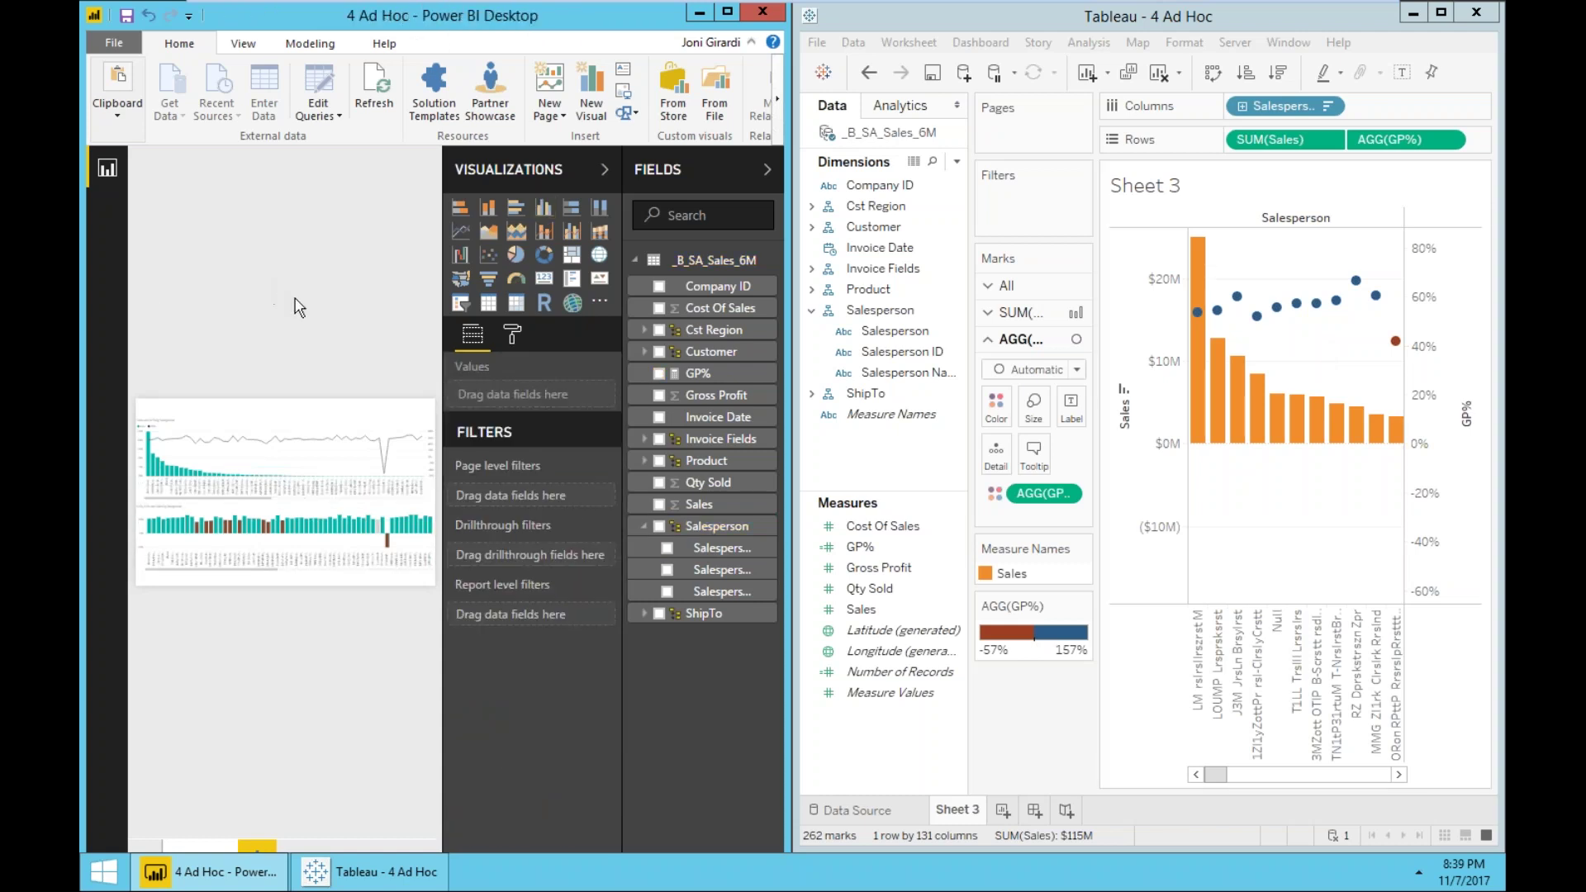